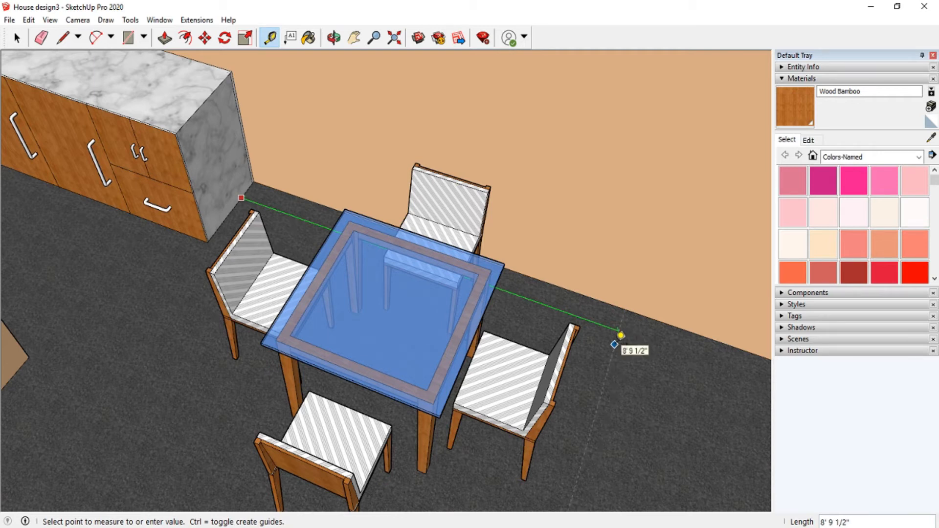
- Place a floor guide 9' from the marble-topped cabinet and a parallel guide 3/4" beyond it
type("9'")
key("Return")
left_click(617, 377)
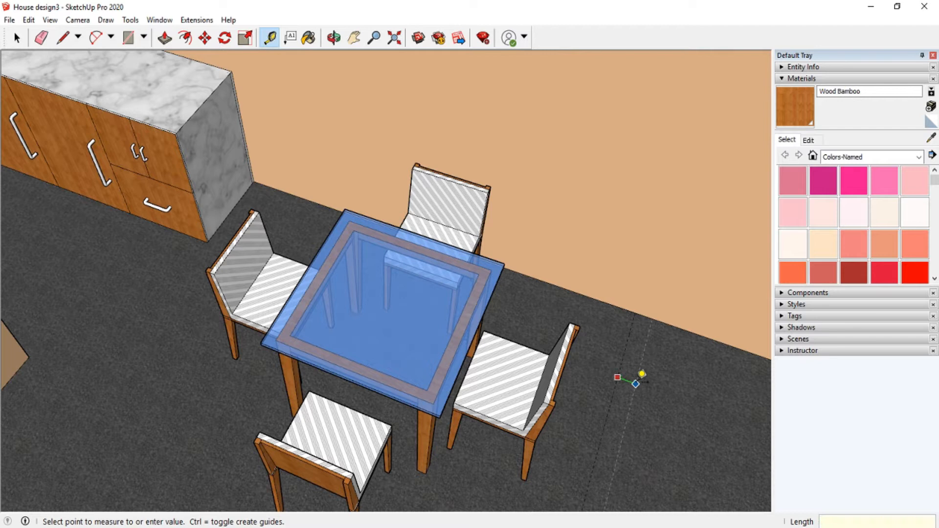
type("3/4")
key("Return")
- Place a guide on the floor parallel to the wall and 4' out from it
middle_click_drag(615, 380, 482, 268, "shift")
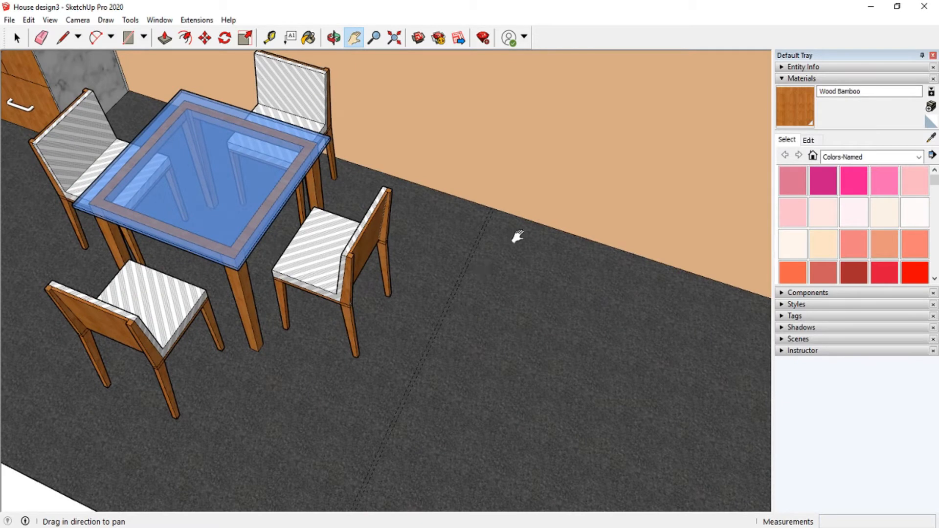
left_click(519, 216)
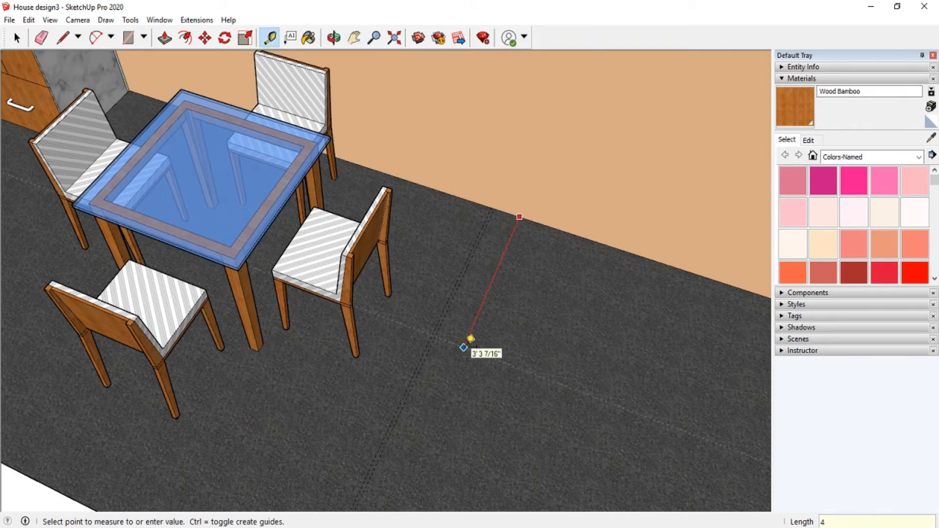
key("Return")
left_click(513, 214)
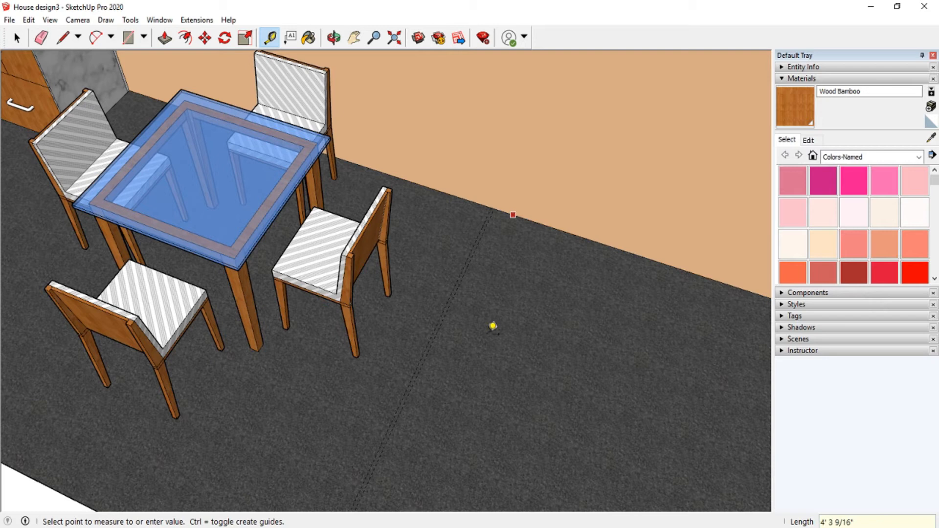
left_click(468, 345)
- Draw a 4' by 3/4" rectangle on the floor between the guides, starting 4' out and ending at the wall
key("r")
scroll(448, 335, "up", 5)
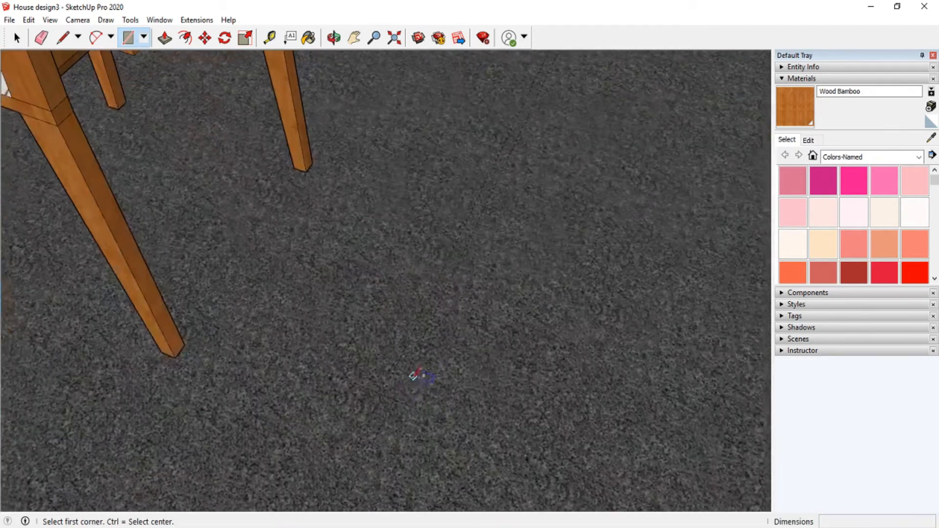
scroll(416, 374, "down", 2)
left_click(396, 394)
scroll(391, 397, "down", 2)
left_click(501, 164)
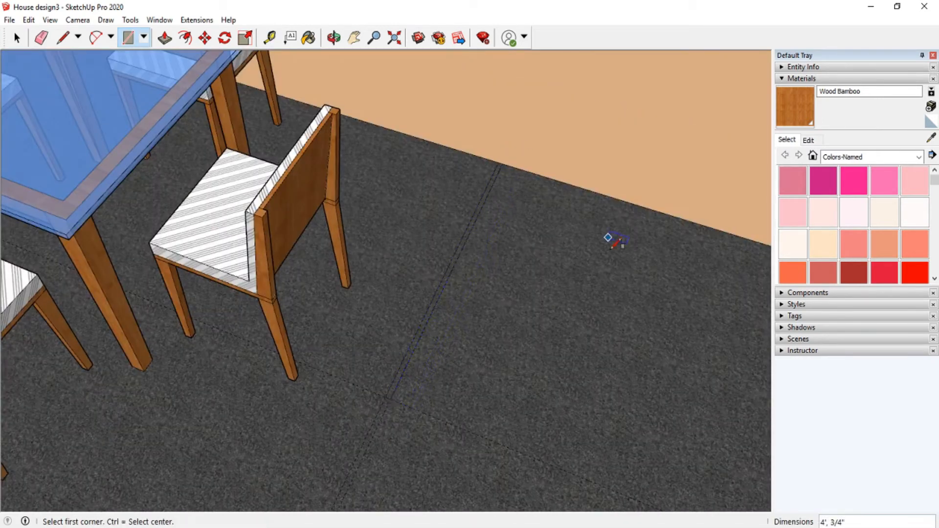
- Try painting the narrow floor rectangle with Wood Bamboo and with 0011_Seashell
key("g")
key("space")
key("b")
left_click(443, 310)
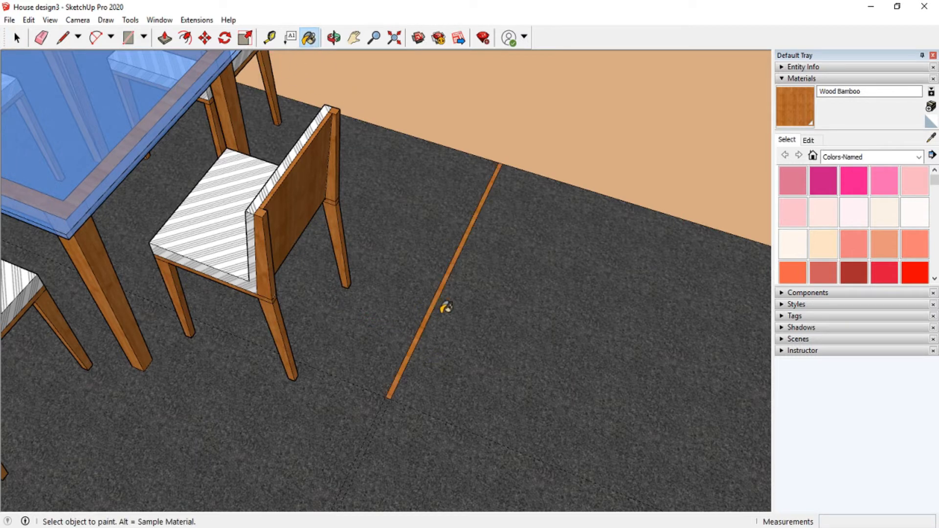
left_click(802, 240)
left_click(443, 315)
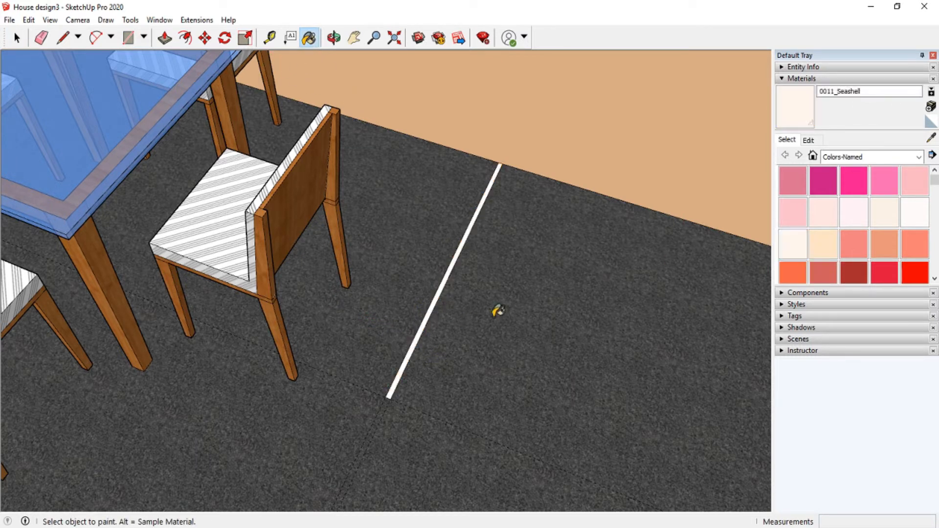
- Paint the narrow floor rectangle with the 0136_Charcoal colour
scroll(881, 228, "down", 10)
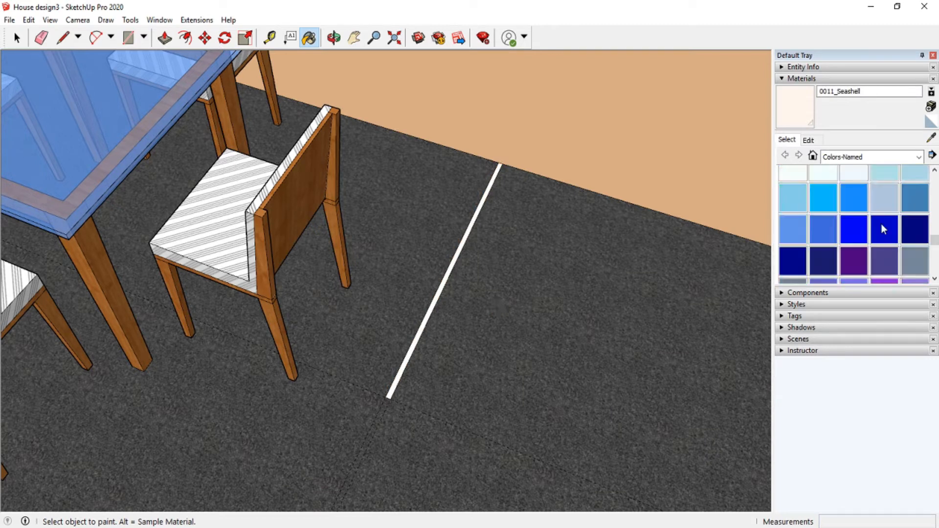
left_click(792, 232)
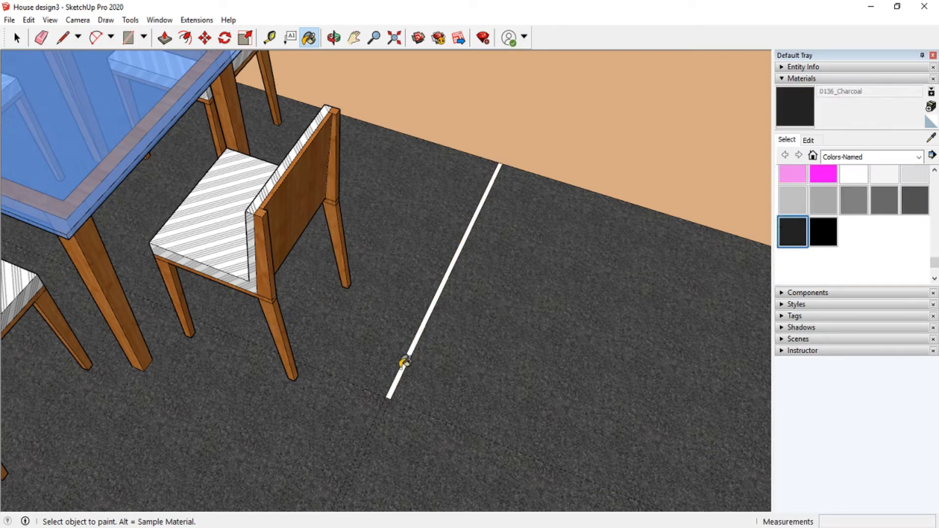
left_click(406, 360)
- Pull the charcoal rectangle up 7' 7" to form an upright partition panel
key("p")
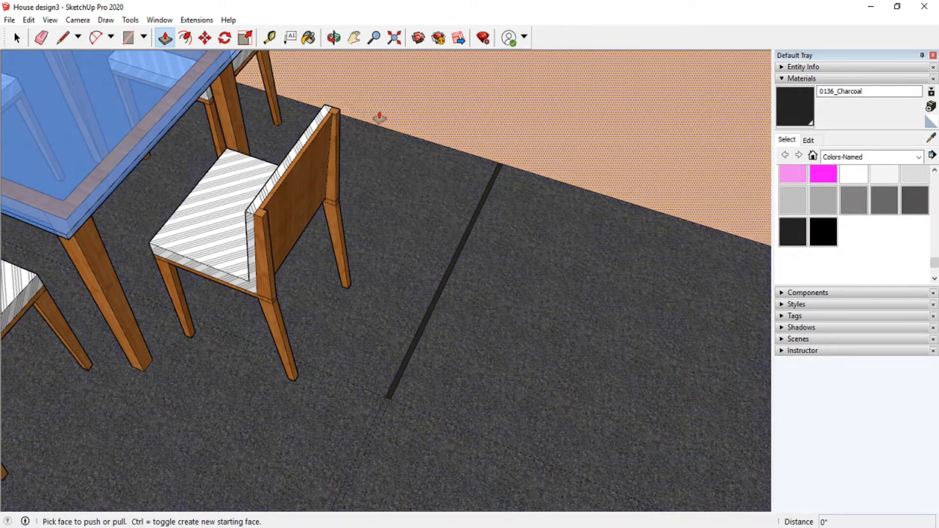
left_click(431, 322)
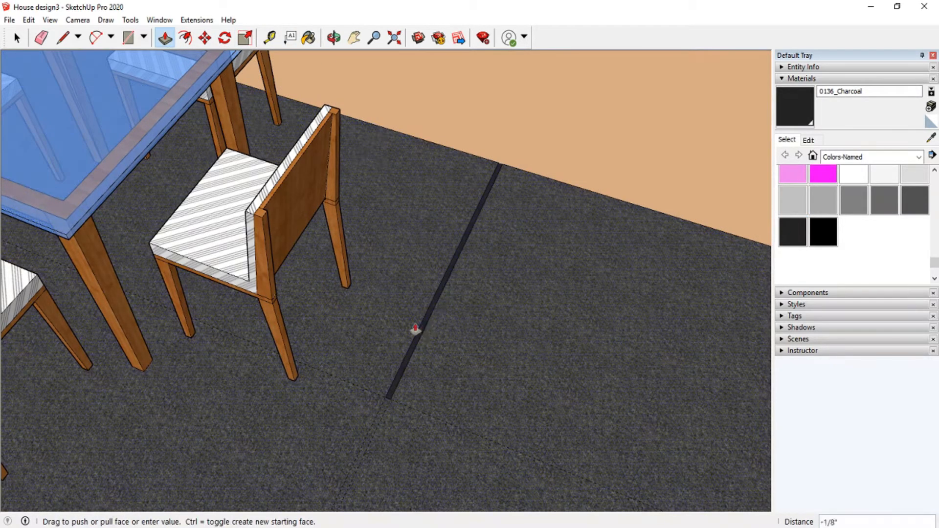
scroll(420, 328, "down", 5)
left_click(533, 138)
scroll(429, 317, "up", 5)
scroll(429, 317, "up", 3)
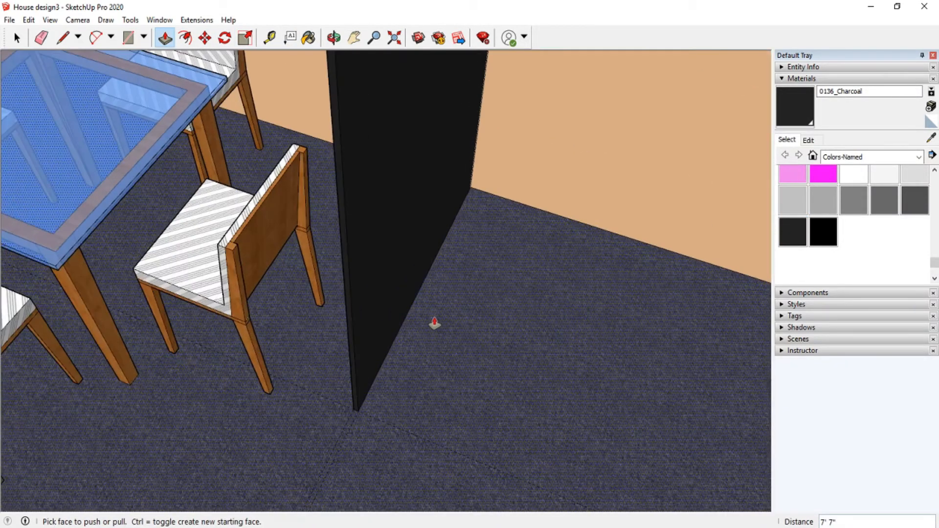
- Try dividing the panel face with a guide 3/4" above the floor and a 4' line along its foot
middle_click_drag(426, 172, 370, 319)
key("t")
left_click(366, 339)
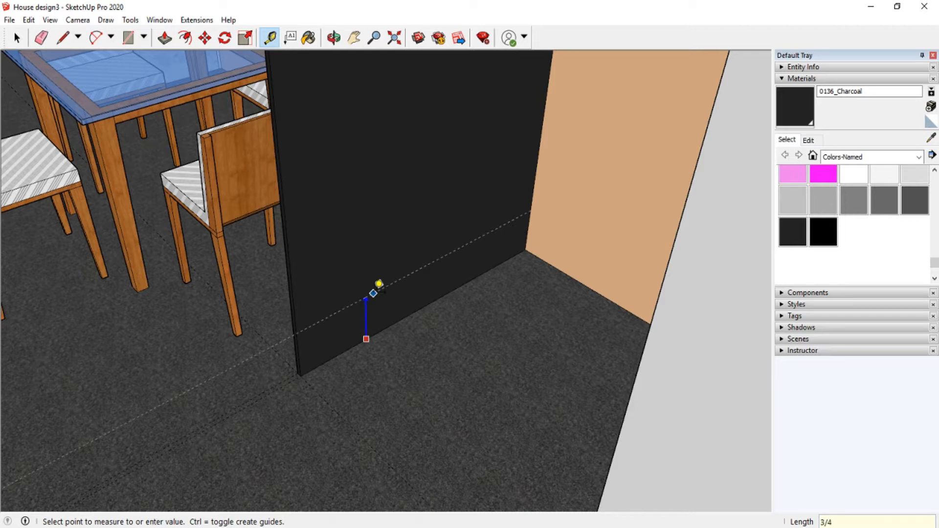
left_click(367, 300)
scroll(370, 318, "up", 3)
left_click(63, 37)
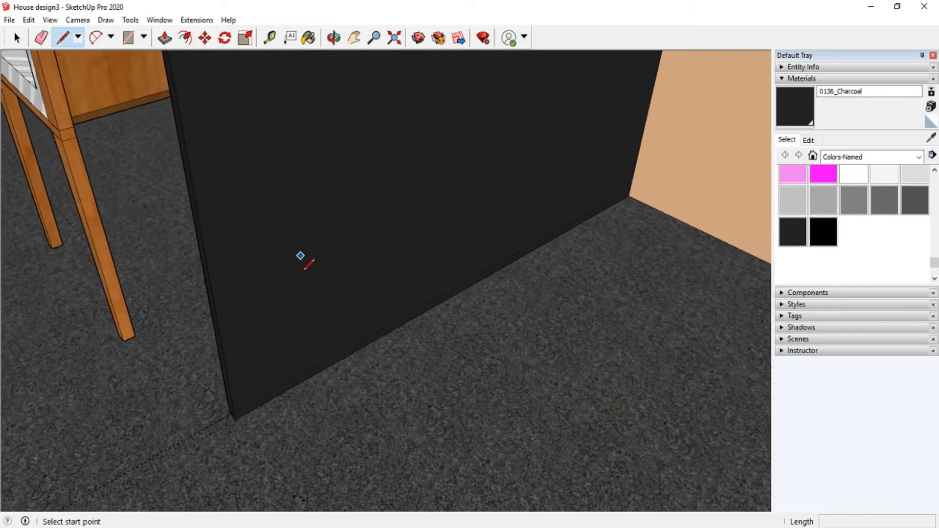
left_click(234, 417)
left_click(629, 194)
key("Escape")
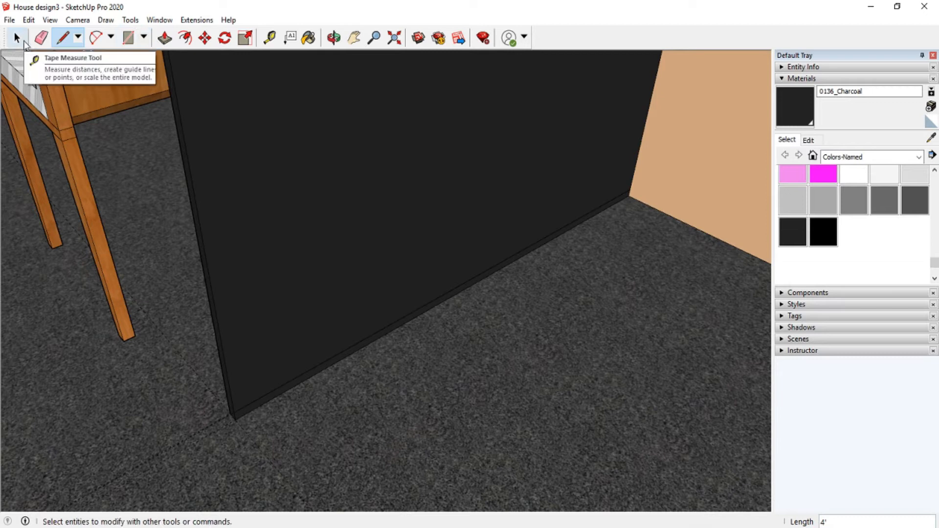
left_click(42, 38)
- Offset the outline of the panel face inward to form a narrow border
left_click(184, 37)
left_click(217, 320)
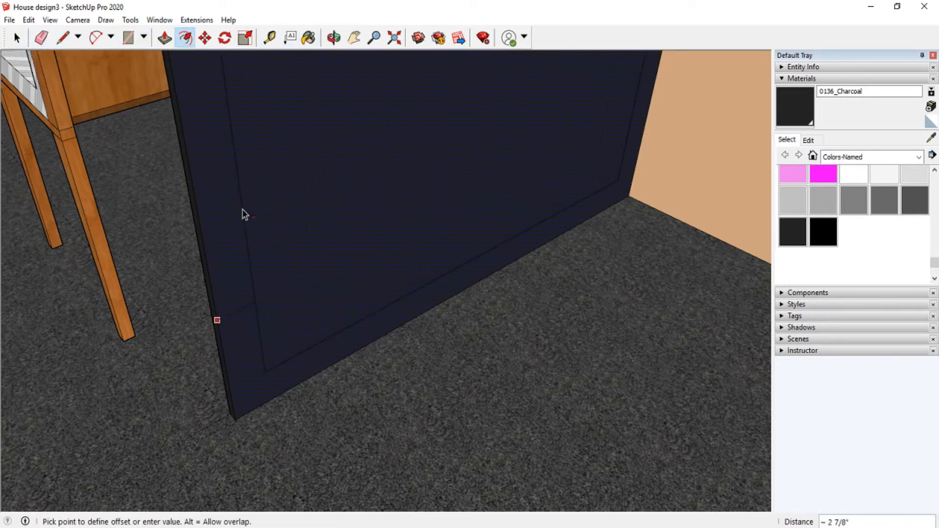
key("Return")
- Pull the narrow border of the panel face out 1.5' to form an open cabinet frame
left_click(165, 37)
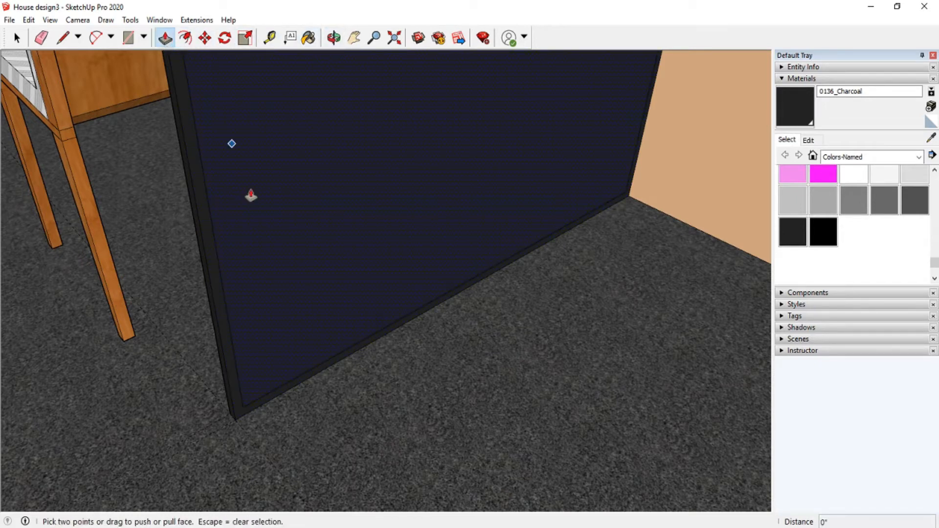
left_click_drag(223, 324, 258, 352)
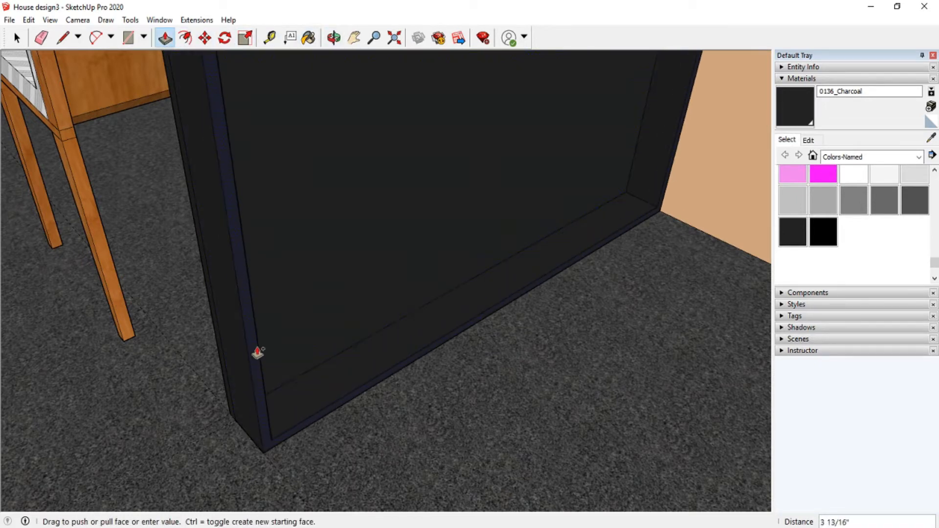
type("1,5")
key("Return")
type("1.5'")
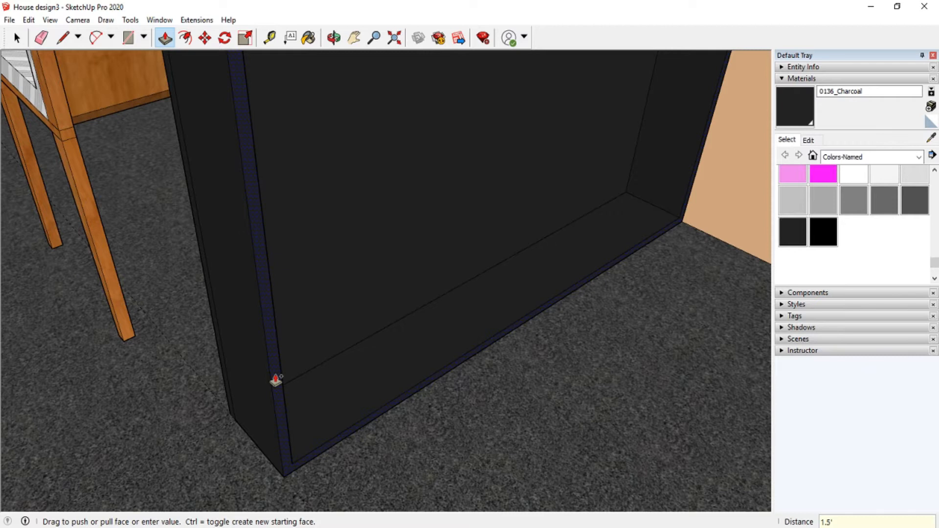
key("Return")
- Place three horizontal guides at 4" spacing on the cabinet's back panel, starting from its inner bottom edge
scroll(90, 266, "down", 4)
scroll(147, 277, "up", 3)
left_click(335, 38)
left_click_drag(298, 185, 287, 220)
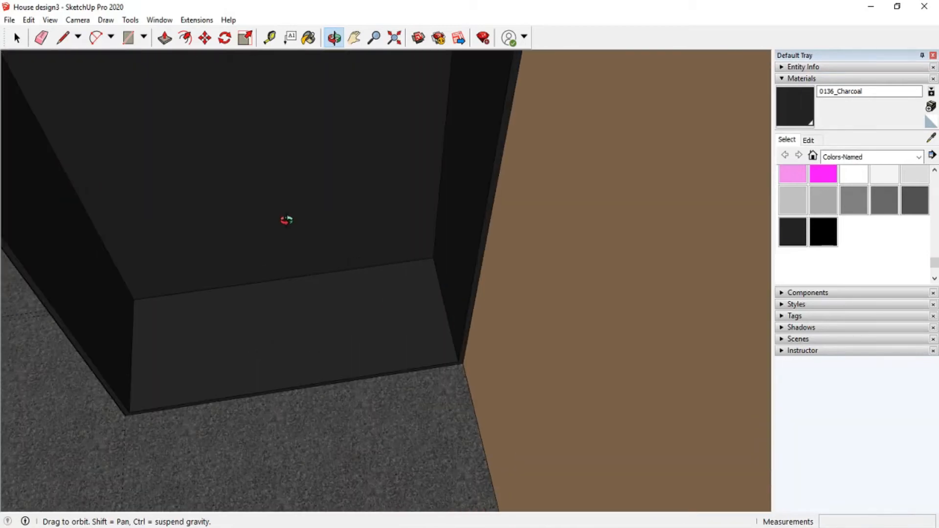
left_click(270, 38)
left_click(335, 210)
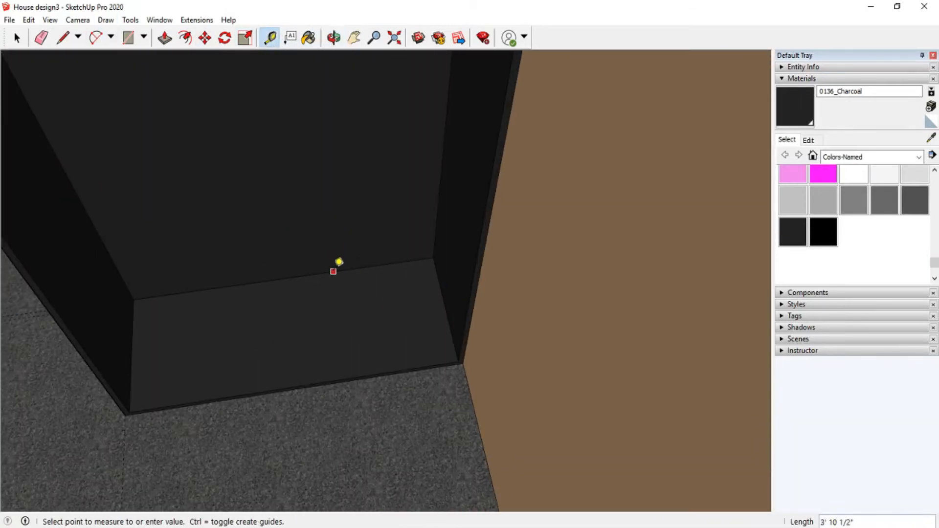
left_click(339, 203)
left_click(334, 254)
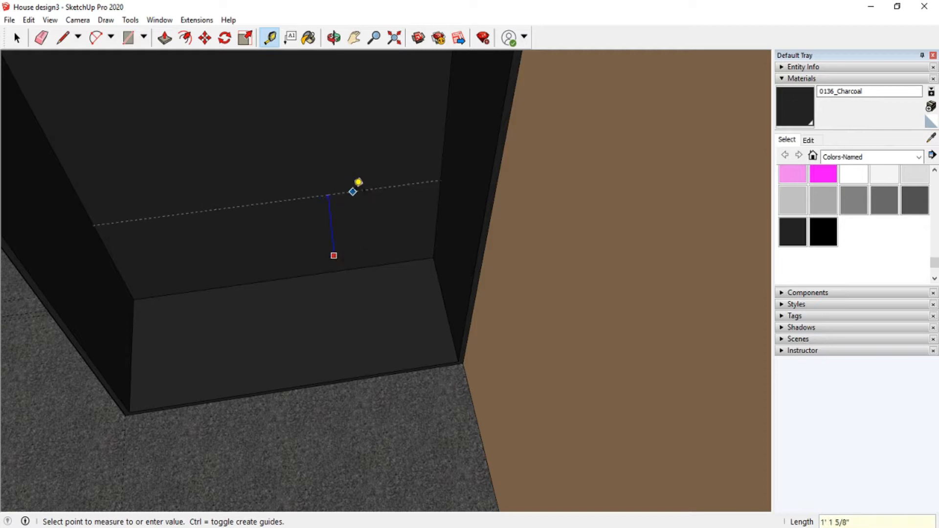
left_click(356, 185)
left_click(332, 237)
left_click(348, 172)
- Add five more horizontal guides up the back panel, each 4" above the previous one
left_click(335, 217)
left_click(343, 155)
left_click(333, 202)
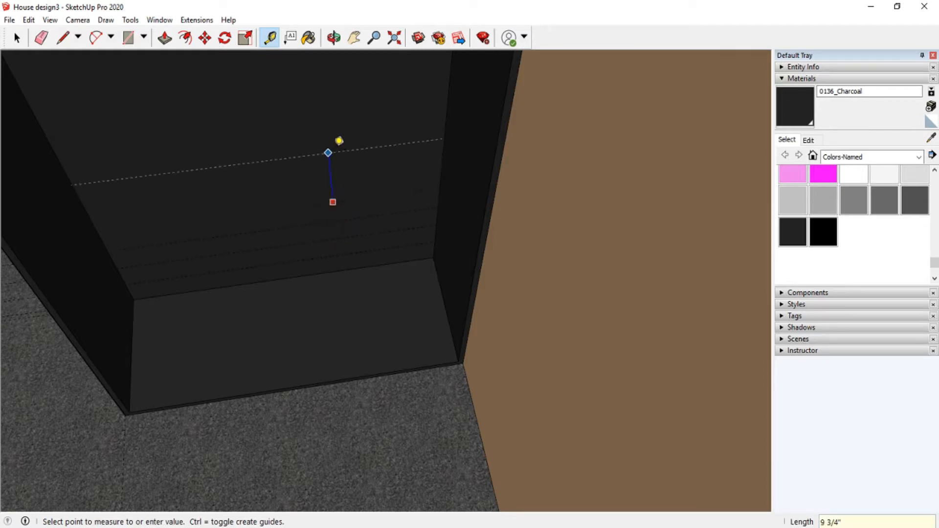
left_click(339, 140)
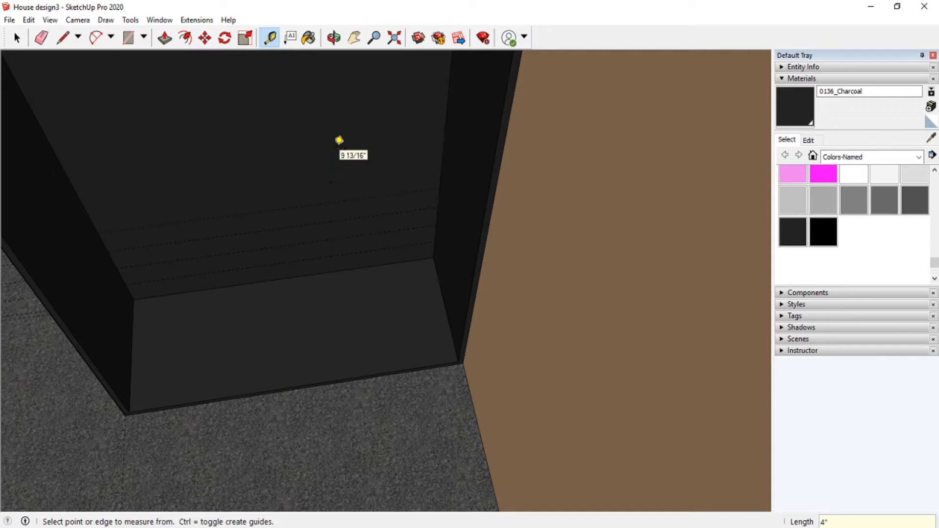
left_click(338, 181)
left_click(344, 142)
left_click(341, 159)
left_click(359, 122)
left_click(345, 134)
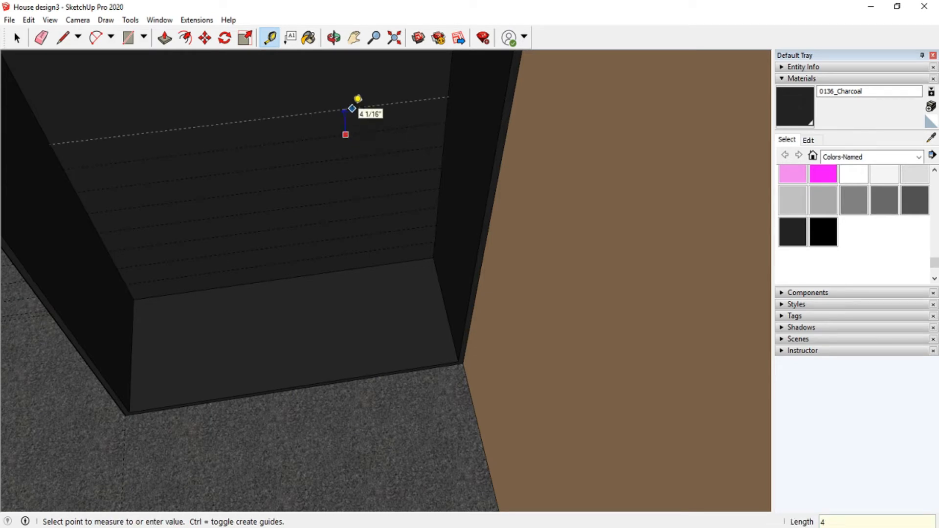
key("Return")
- Add the last two horizontal guides above the others on the back panel, again 4" apart
scroll(344, 203, "down", 1)
left_click(353, 119)
key("Escape")
left_click(350, 123)
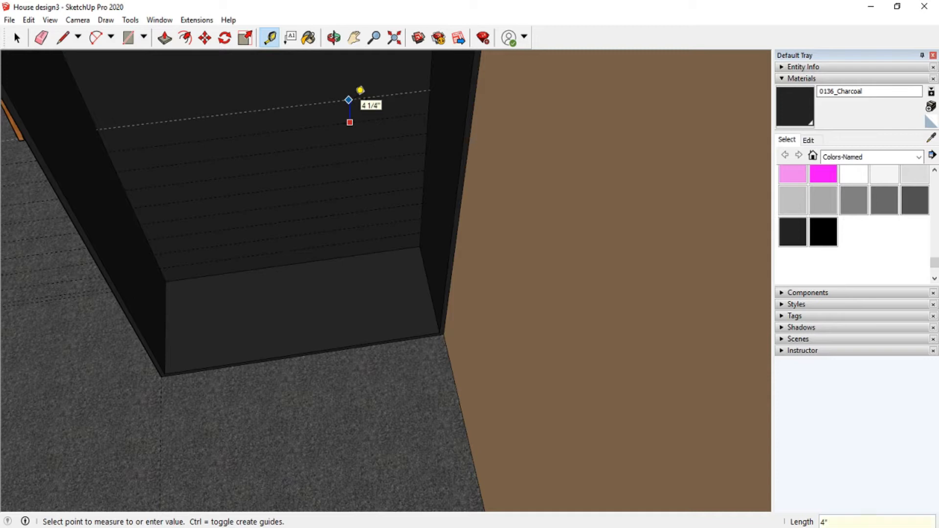
left_click(361, 92)
left_click(360, 100)
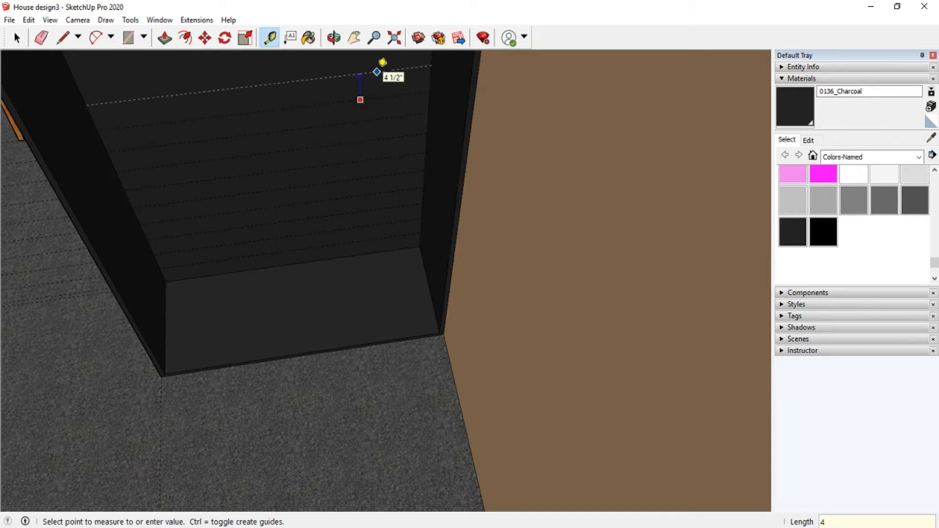
left_click(377, 72)
- Place two closely spaced vertical guides on the back panel near its wall-side edge
scroll(425, 156, "up", 2)
left_click(423, 157)
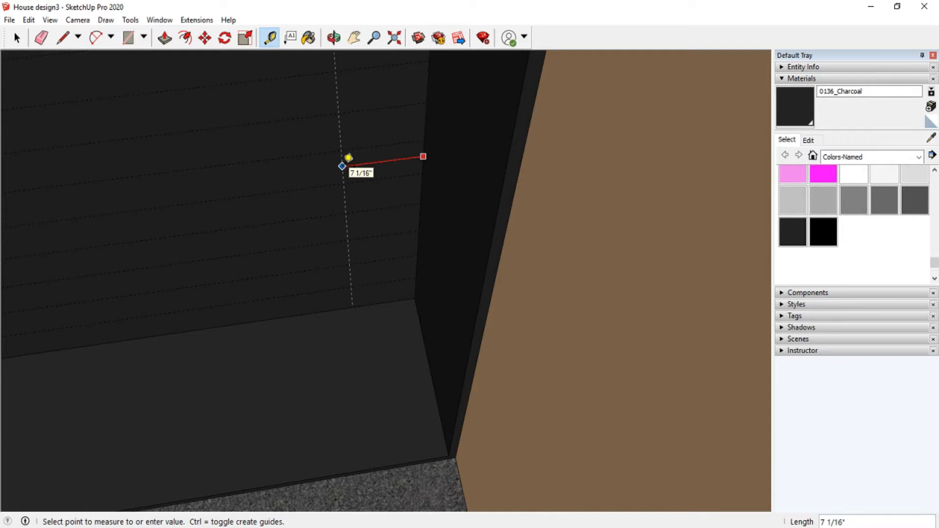
scroll(342, 166, "up", 3)
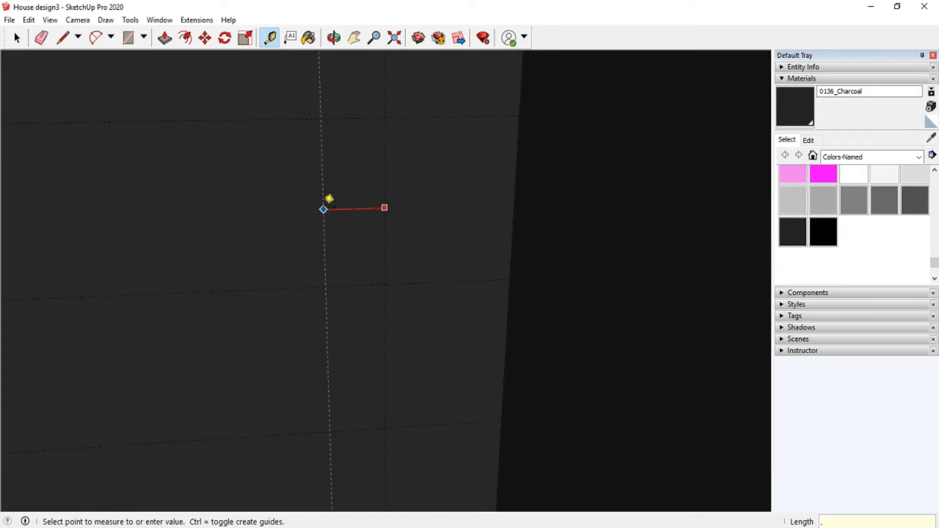
left_click(329, 198)
- Place three vertical guides at 4" spacing across the back panel, starting from the inner of the two close guides
left_click(369, 210)
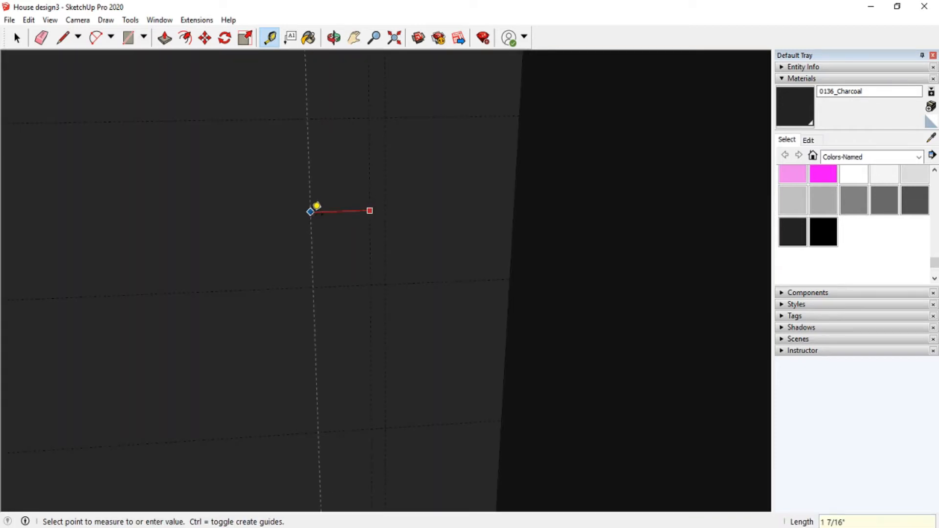
left_click(316, 206)
left_click(202, 214)
scroll(154, 217, "down", 8)
scroll(161, 218, "up", 6)
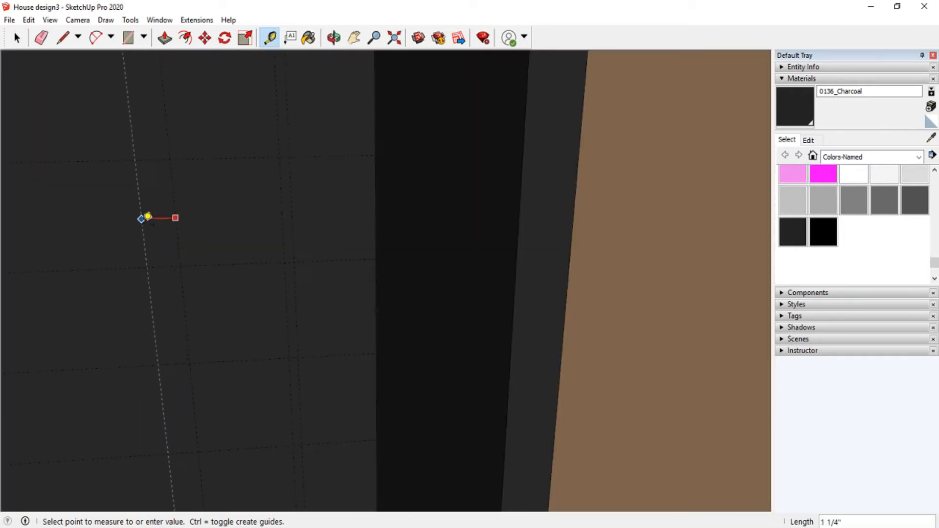
key("Return")
middle_click_drag(108, 230, 497, 300, "shift")
left_click(450, 281)
type("4")
key("Return")
- Add two more vertical guides on the back panel, continuing the 4" spacing away from the wall
left_click(342, 289)
type("4")
key("Return")
left_click(231, 291)
key("Return")
- Place the sixth evenly spaced vertical guide 4" beyond the last one on the back panel
scroll(340, 308, "down", 1)
key("h")
left_click_drag(257, 309, 445, 315)
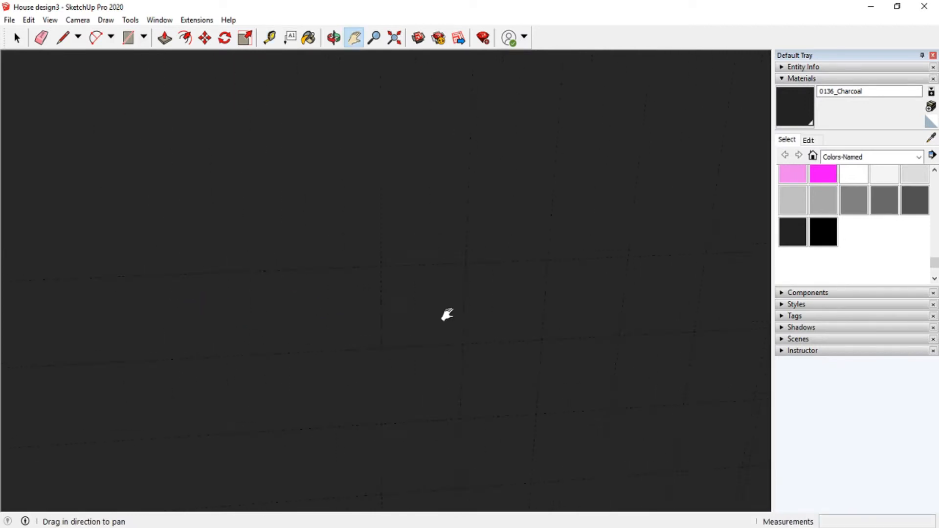
scroll(351, 328, "down", 3)
key("alt")
key("t")
left_click(375, 321)
key("t")
left_click(375, 313)
type("4")
key("Return")
- Draw a 4" by 4" square in a corner cell of the guide grid on the back panel
scroll(442, 306, "up", 2)
key("r")
left_click(305, 295)
type("4,4")
key("Return")
left_click(351, 289)
key("Escape")
- Draw rectangles spanning the width of the guide grid along its upper rows
scroll(307, 259, "down", 2)
key("h")
left_click_drag(310, 269, 296, 185)
key("r")
left_click(258, 159)
left_click(467, 188)
left_click(260, 193)
left_click(467, 222)
left_click(469, 223)
left_click(264, 253)
- Draw three full-width rectangles along alternate lower rows of the guide grid
left_click(268, 312)
left_click(464, 336)
left_click(465, 357)
left_click(272, 392)
left_click(273, 419)
left_click(463, 431)
- Draw 4" by 3' 4" rectangles down alternate columns of the guide grid to complete its vertical lines
left_click(260, 160)
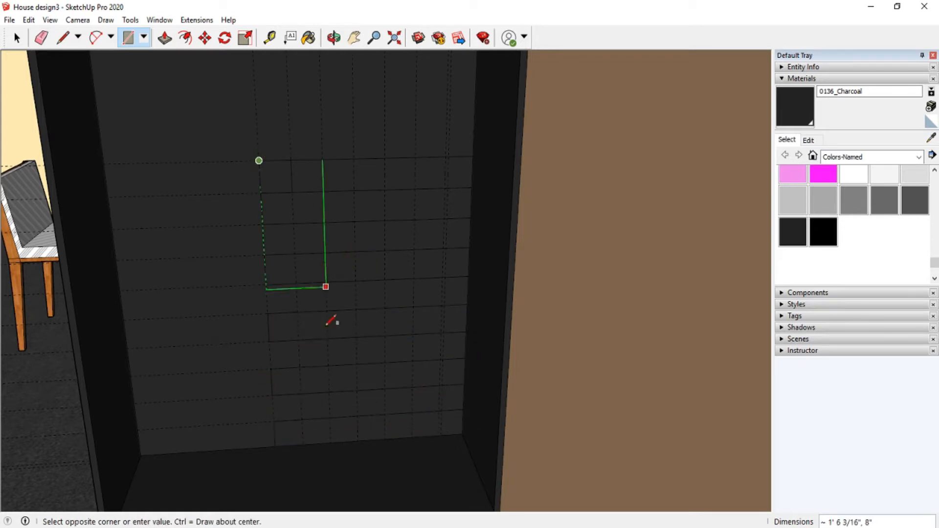
left_click(304, 442)
left_click(327, 159)
left_click(358, 438)
scroll(384, 382, "up", 2)
left_click(299, 63)
left_click(376, 382)
left_click(388, 457)
left_click(440, 59)
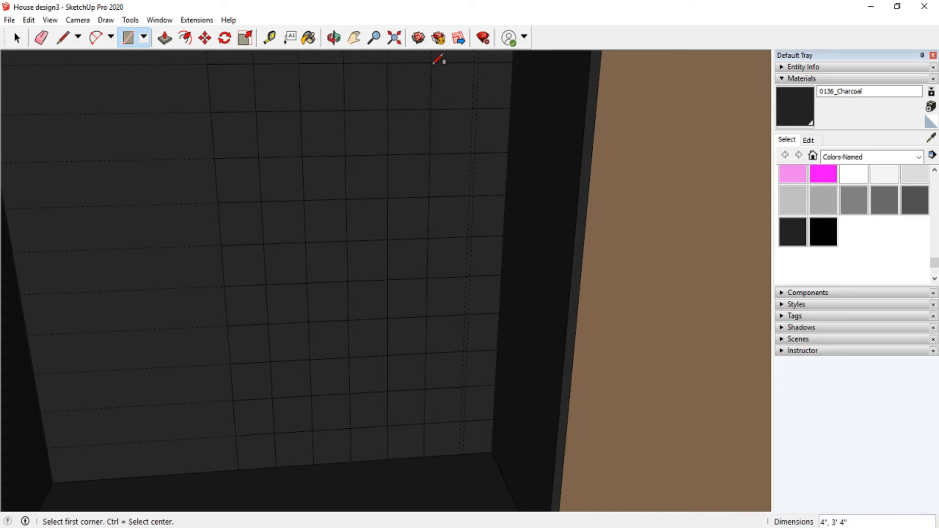
- Draw a 3 5/8" by 3' 4" rectangle down the last column beside the side panel and erase the duplicate guide next to it
scroll(423, 249, "down", 2)
scroll(465, 103, "up", 2)
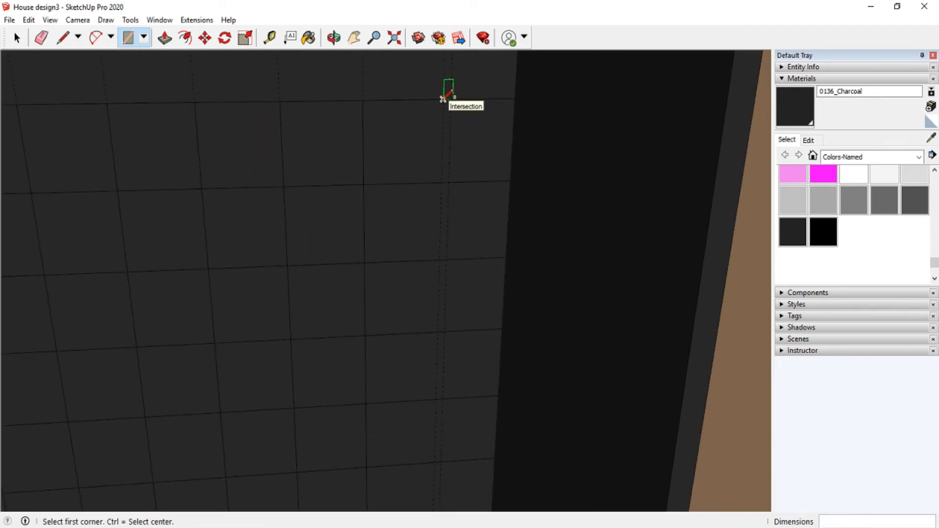
left_click(445, 96)
scroll(442, 98, "down", 3)
left_click(450, 336)
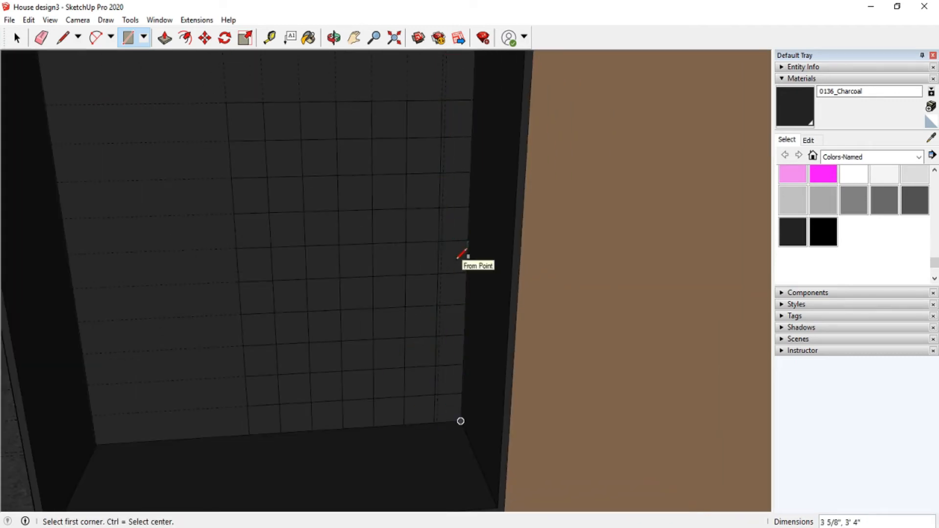
scroll(456, 103, "up", 3)
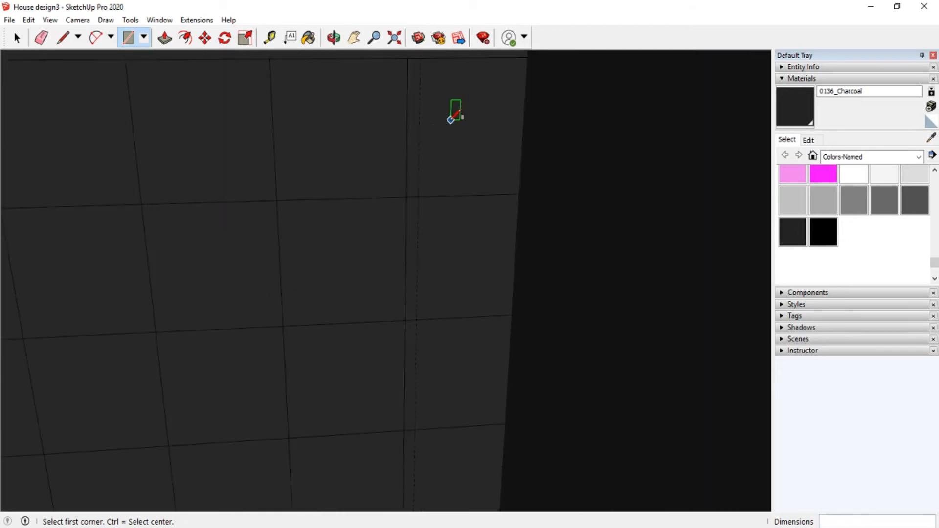
key("e")
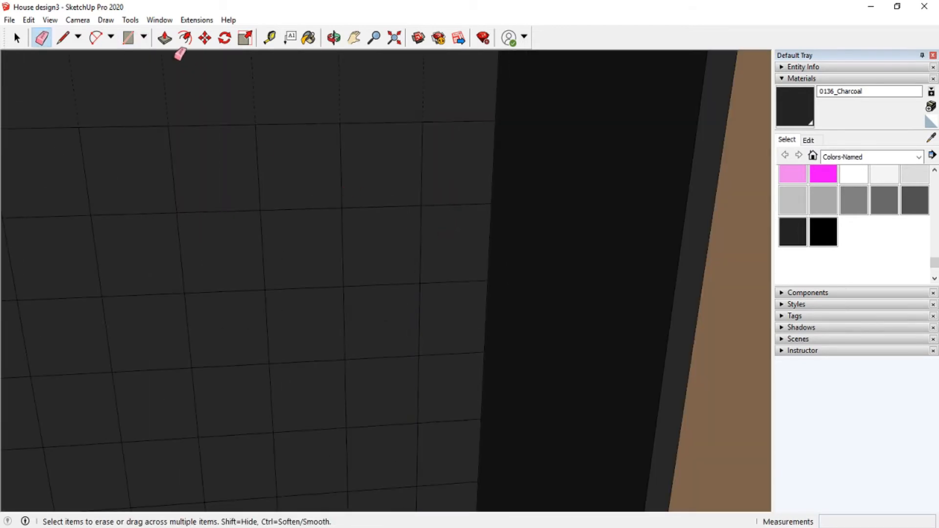
- Offset the two rightmost cells of the grid's top row inward by .375"
left_click(184, 38)
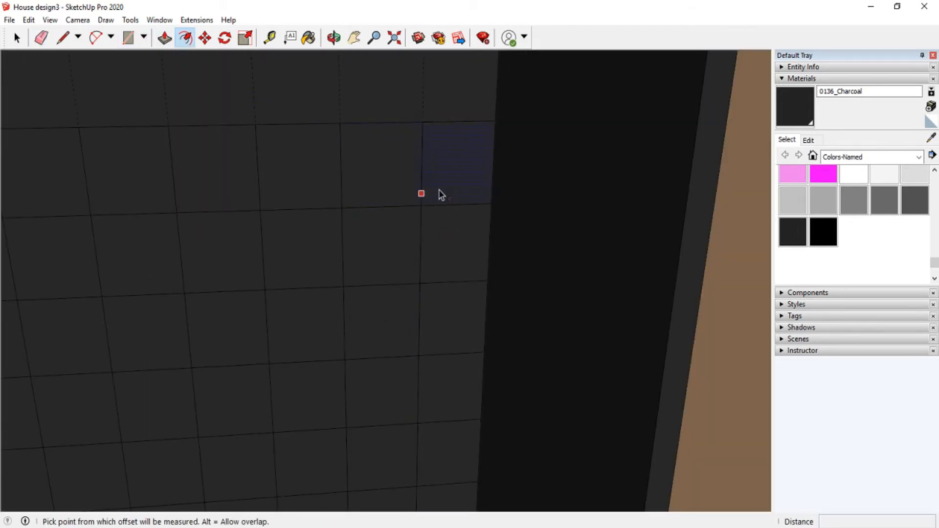
left_click(473, 167)
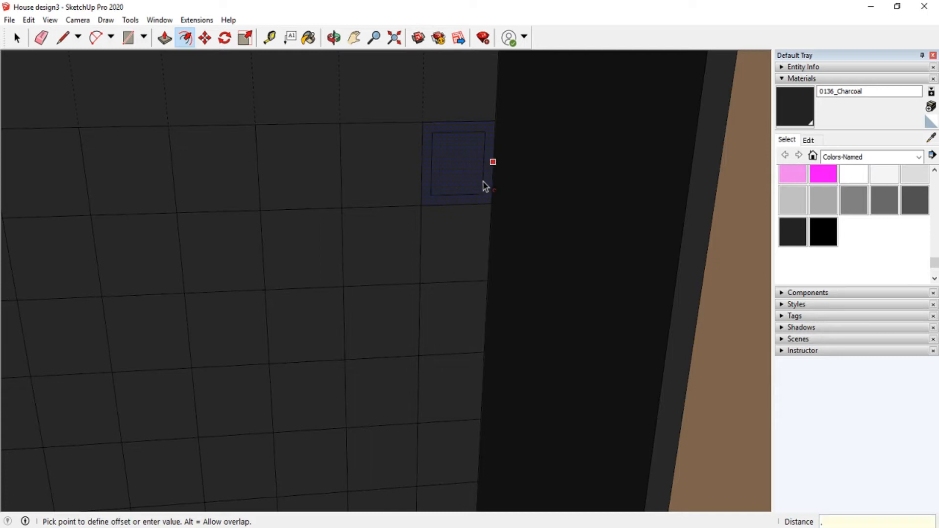
key("Return")
left_click(419, 177)
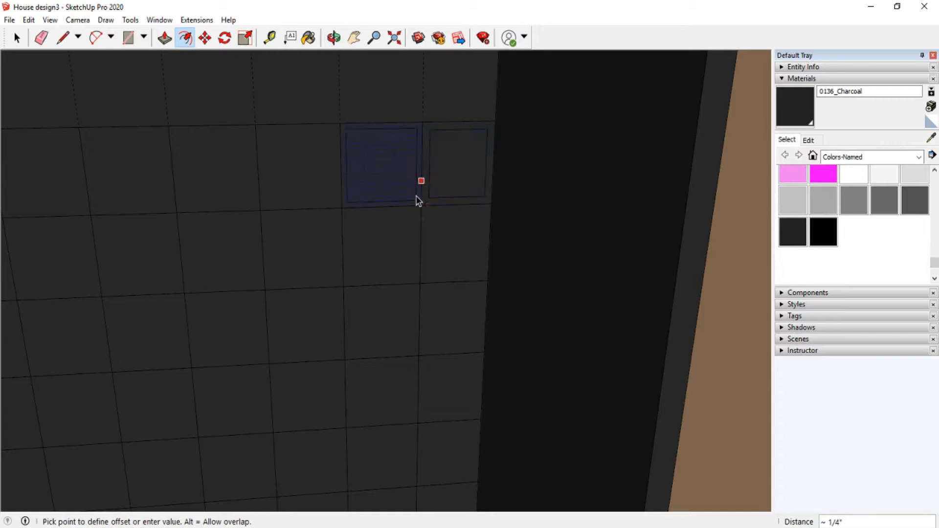
type("1/2")
key("Return")
scroll(484, 136, "up", 5)
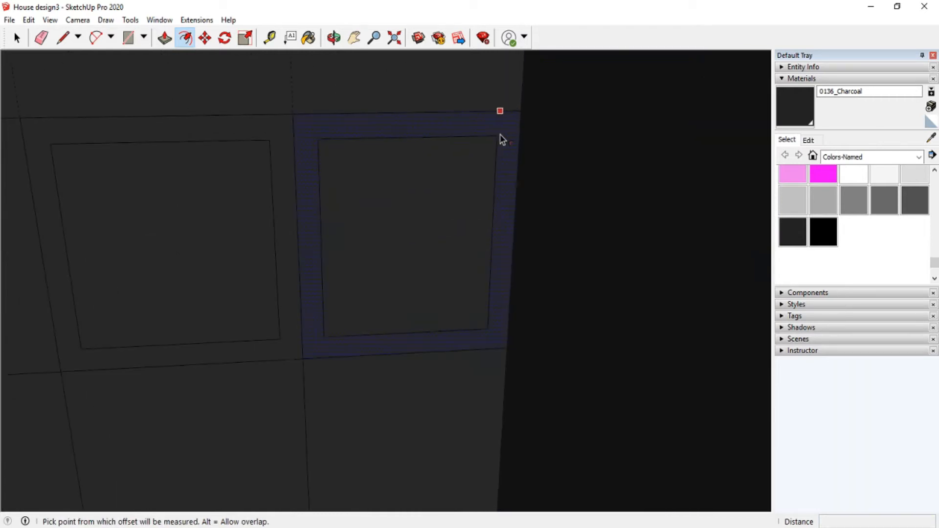
- Extend the rightmost top cell's inner outline to the side panel with two short lines and erase its outer vertical edge
key("l")
left_click(497, 135)
left_click(512, 135)
left_click(488, 327)
left_click(509, 323)
key("e")
scroll(537, 186, "down", 3)
- Measure the widths of the rightmost top-row cells up to the side panel
key("t")
left_click(308, 214)
left_click(407, 212)
left_click(429, 212)
scroll(525, 209, "down", 5)
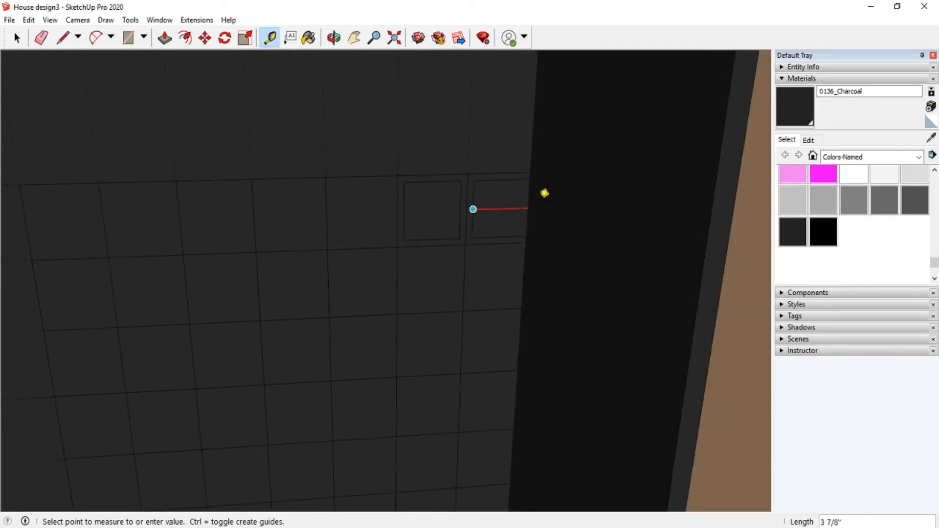
key("Escape")
- Offset the three leftmost cells of the grid's top row inward by .375"
left_click(185, 39)
left_click(252, 234)
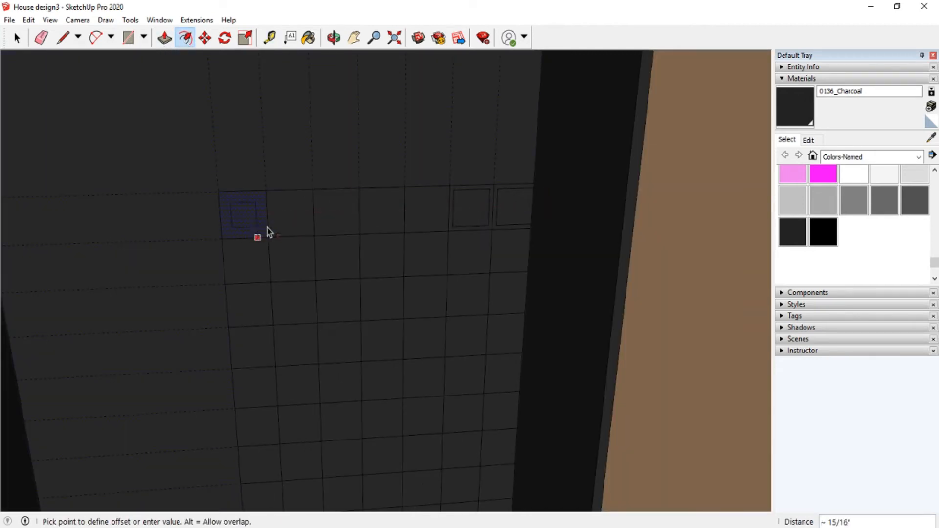
scroll(254, 226, "up", 4)
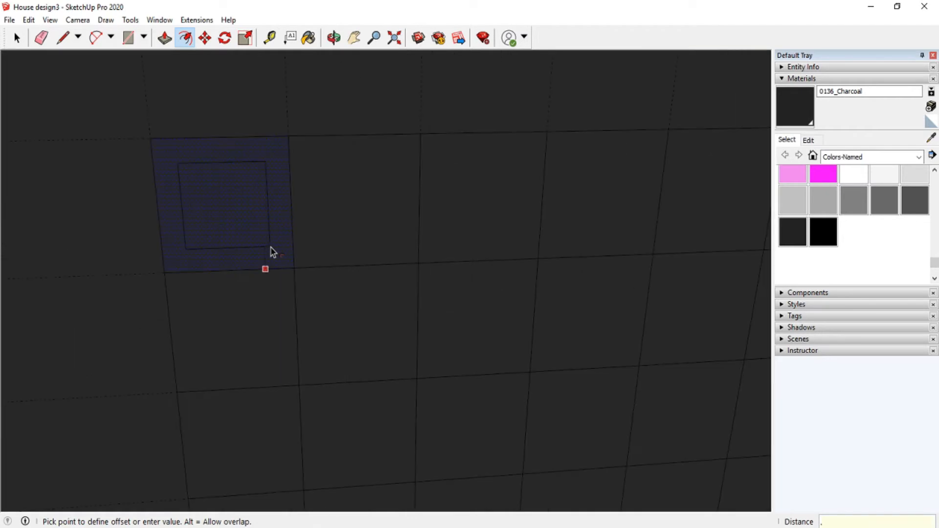
key("Return")
left_click(363, 261)
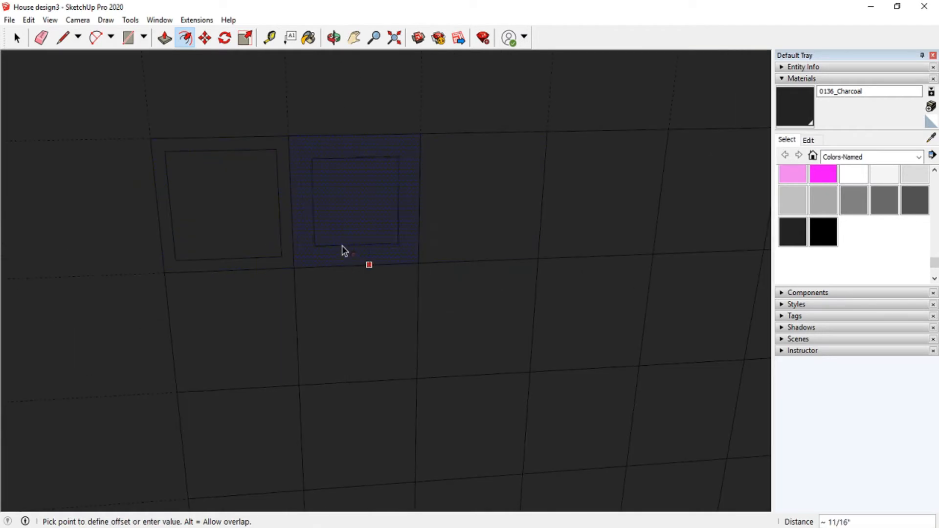
type(".375")
key("Return")
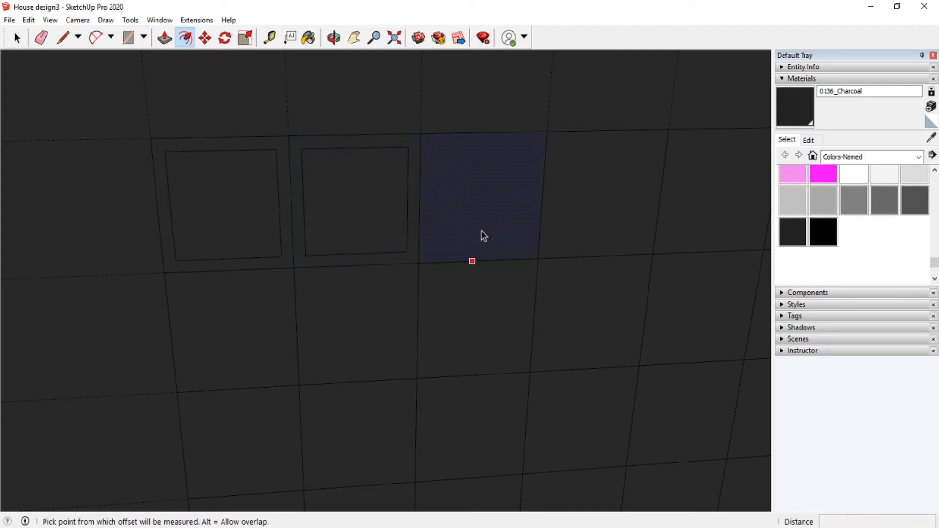
left_click(475, 226)
type(".375")
key("Return")
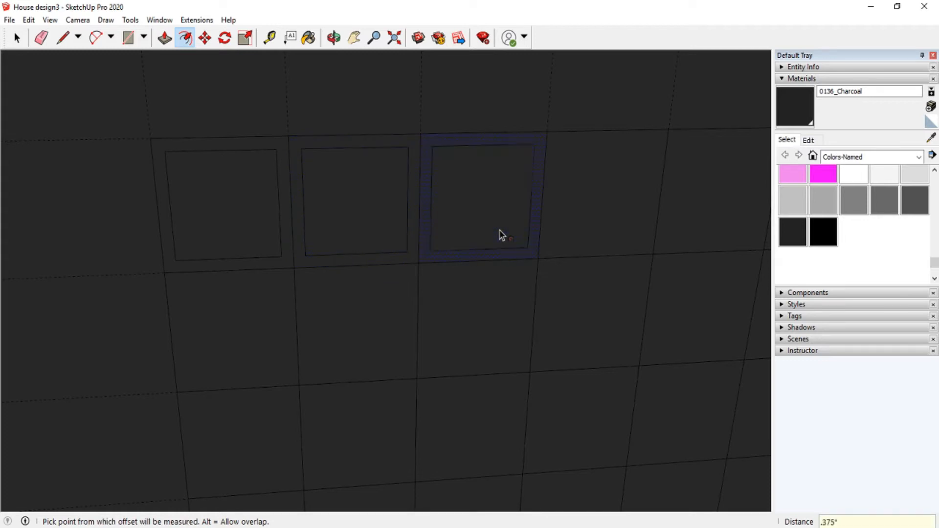
- Offset the two remaining middle cells of the top row inward by .375"
left_click(334, 38)
left_click_drag(495, 221, 482, 252)
left_click(354, 39)
left_click_drag(609, 277, 367, 292)
left_click(185, 37)
left_click(402, 279)
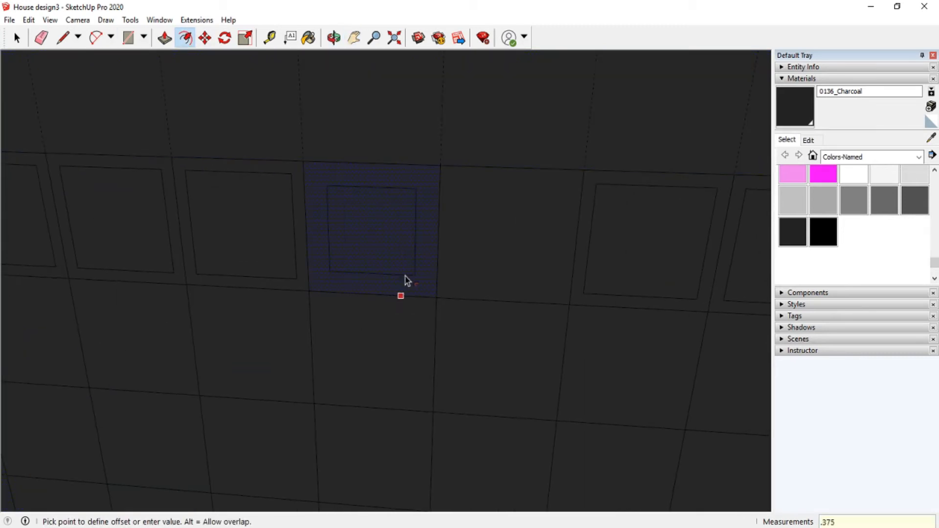
key("Return")
left_click(521, 291)
key("Return")
- Offset the first three cells from the left in the second row inward by .375"
scroll(552, 224, "down", 5)
scroll(323, 300, "up", 2)
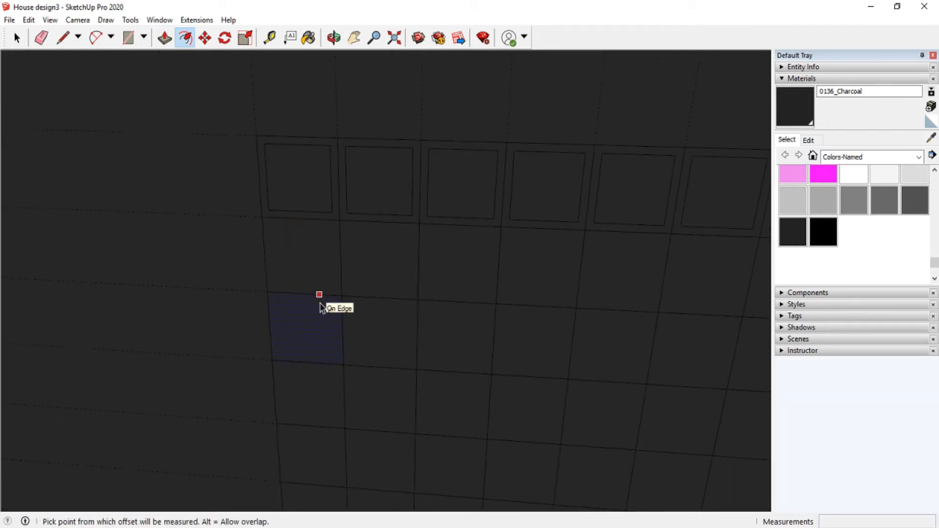
left_click(314, 292)
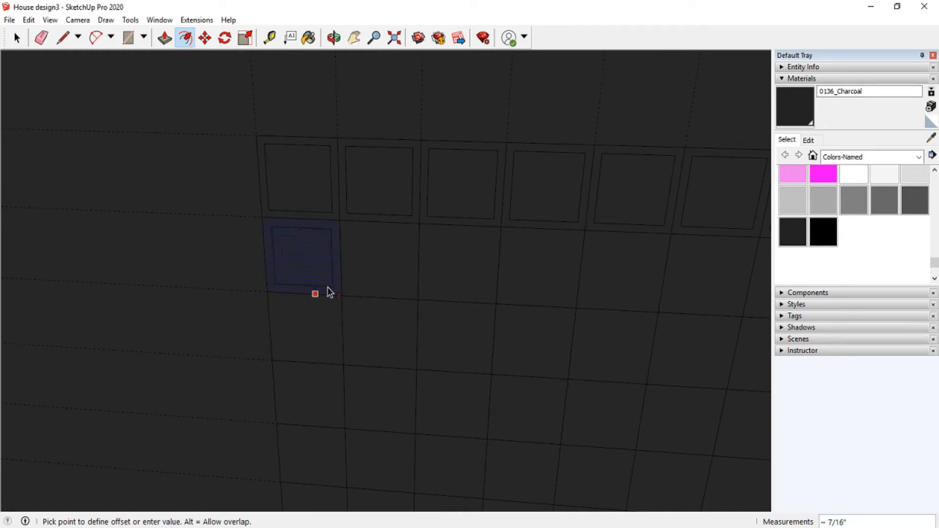
type("5")
key("Return")
left_click(392, 297)
type(".375")
key("Return")
left_click(471, 302)
type(".")
key("Return")
- Offset the remaining four cells of the second row inward by .375", up to the side panel
left_click(578, 281)
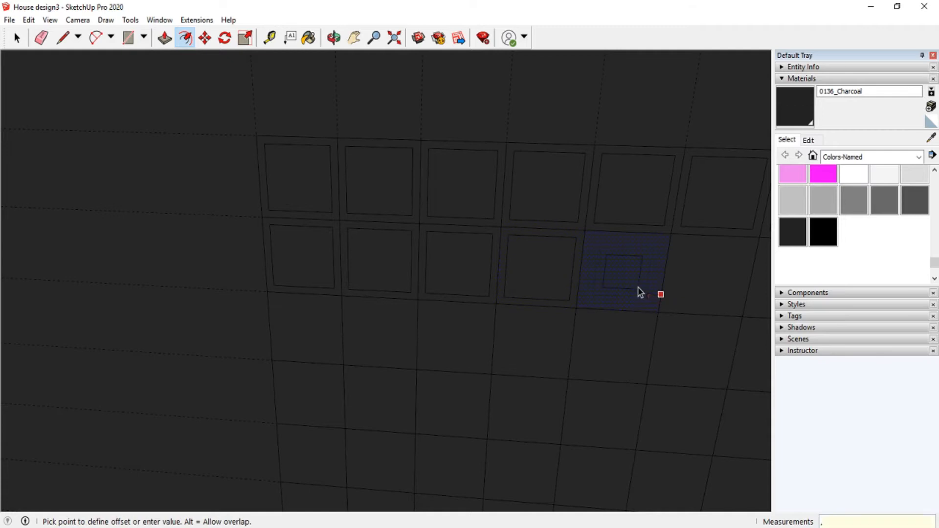
left_click(636, 292)
left_click(355, 38)
left_click_drag(546, 183, 264, 181)
left_click(185, 37)
left_click(441, 317)
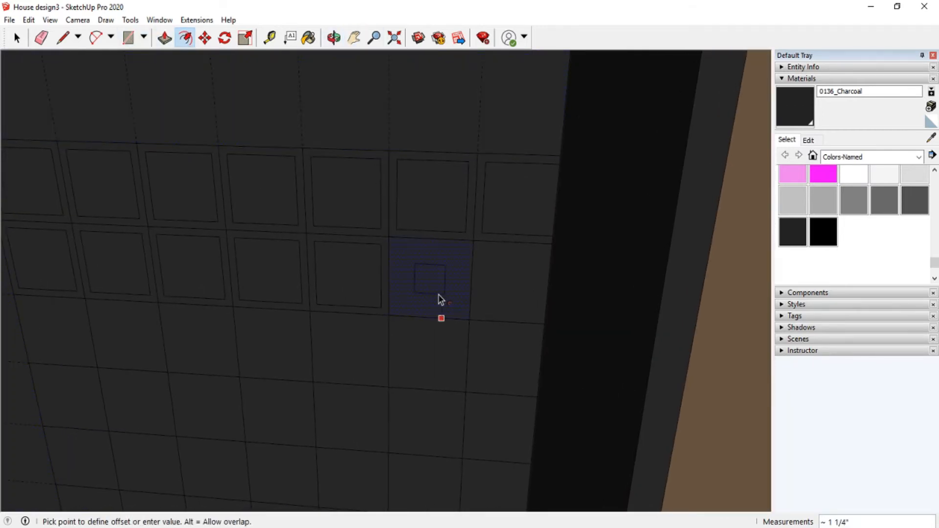
key("Return")
left_click(507, 303)
type(".375")
key("Return")
- Offset the first two cells from the left in the third row inward by .375"
scroll(504, 274, "down", 2)
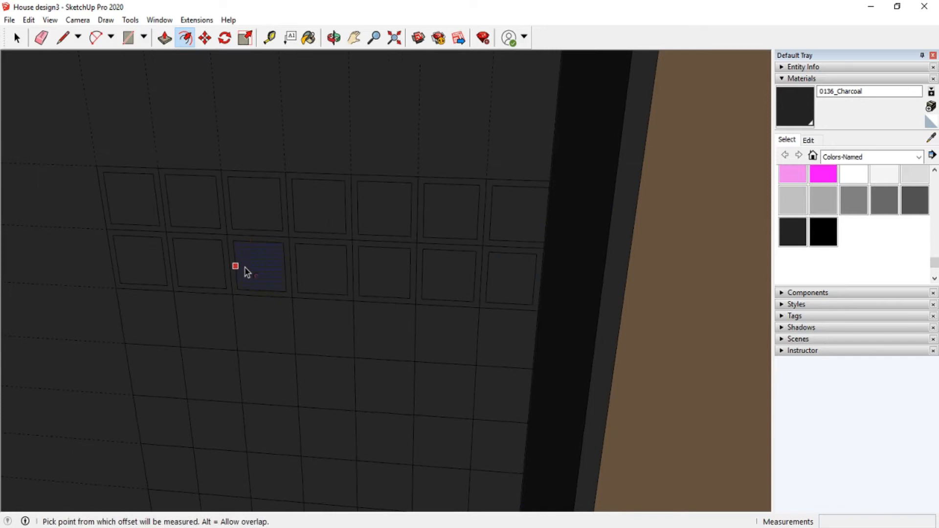
left_click(354, 37)
left_click_drag(190, 228, 284, 239)
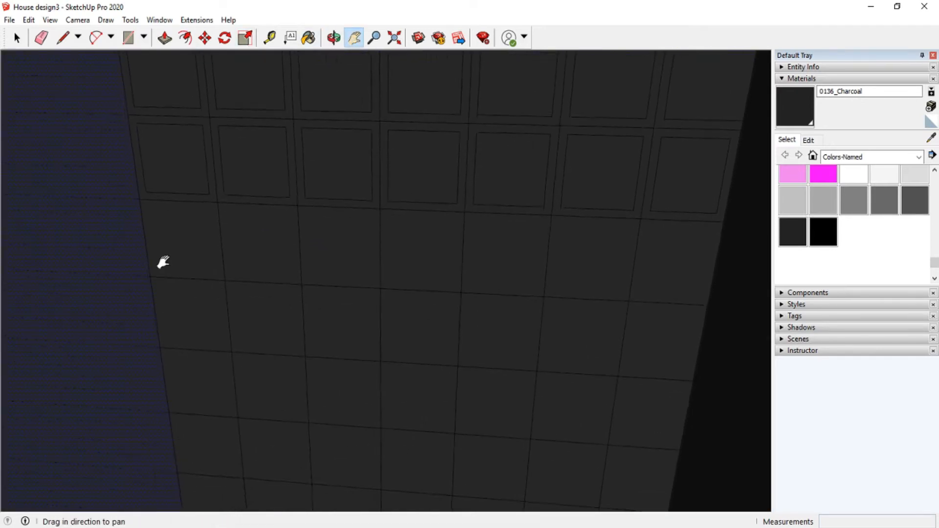
left_click(185, 37)
scroll(218, 276, "up", 2)
left_click(218, 284)
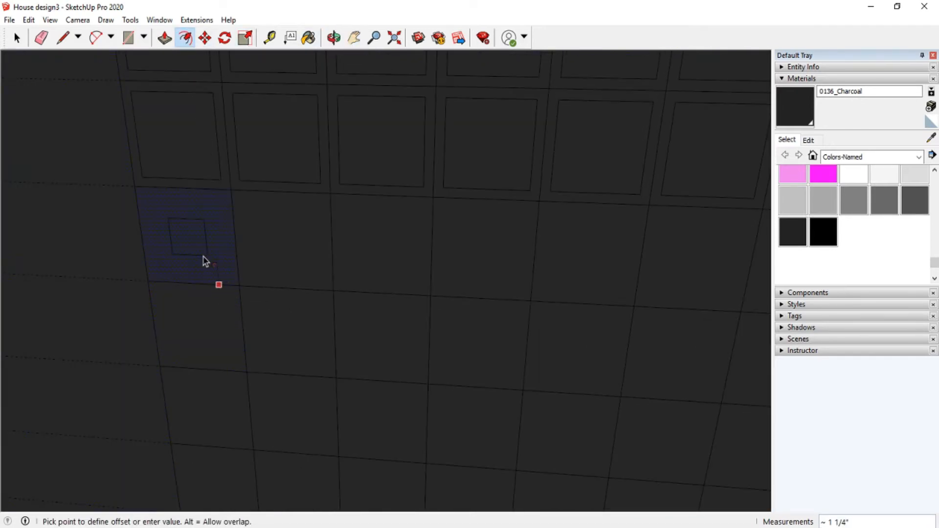
type(".375")
key("Return")
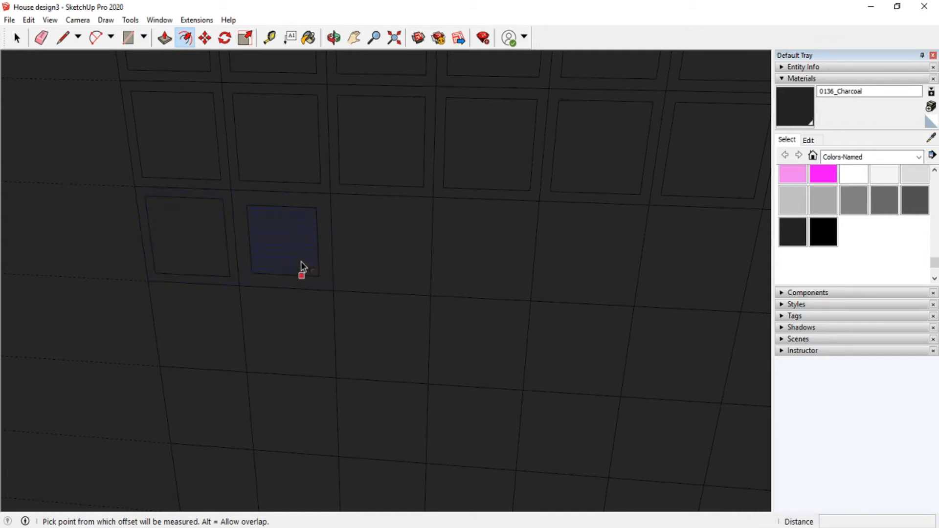
left_click(320, 287)
type(".375")
key("Return")
- Offset the third, fourth and fifth cells of the third row inward by .375"
left_click(412, 291)
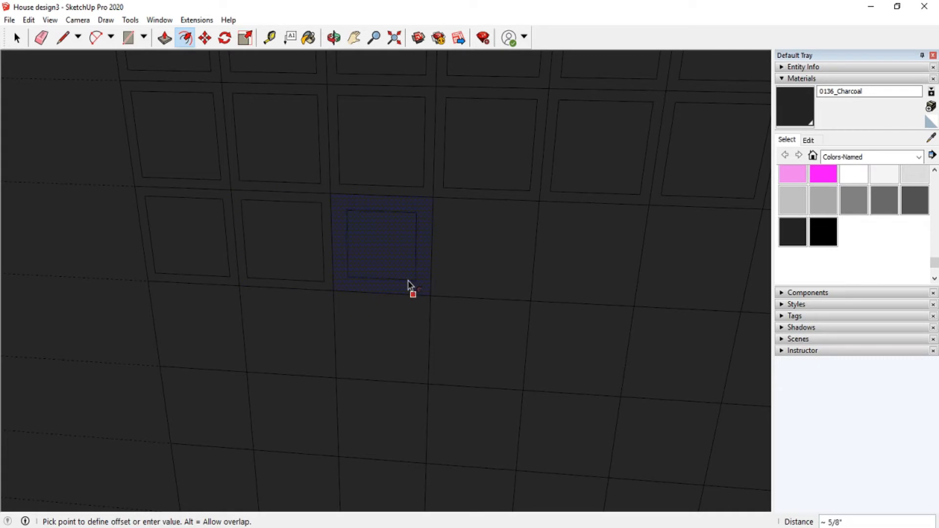
key("Return")
left_click(503, 295)
key("Return")
left_click(612, 291)
type(".375")
key("Return")
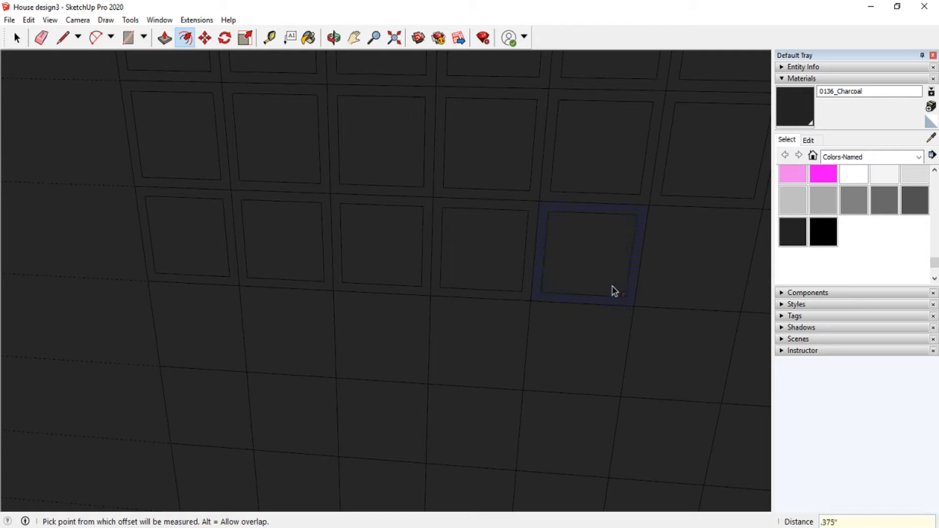
- Offset the last two cells of the third row, next to the side panel, inward by .375"
left_click(355, 38)
left_click_drag(694, 257, 445, 264)
scroll(274, 157, "up", 2)
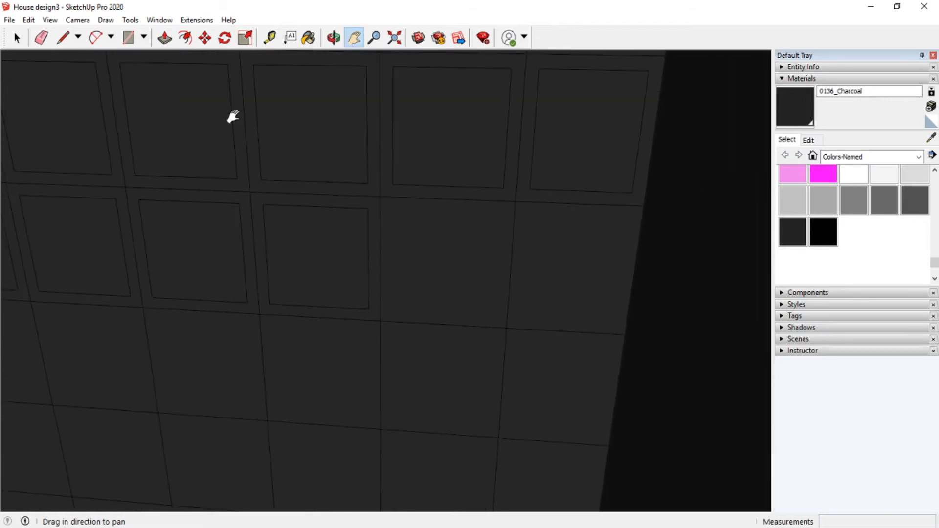
left_click(185, 38)
left_click(481, 326)
type(".375")
key("Return")
left_click(573, 332)
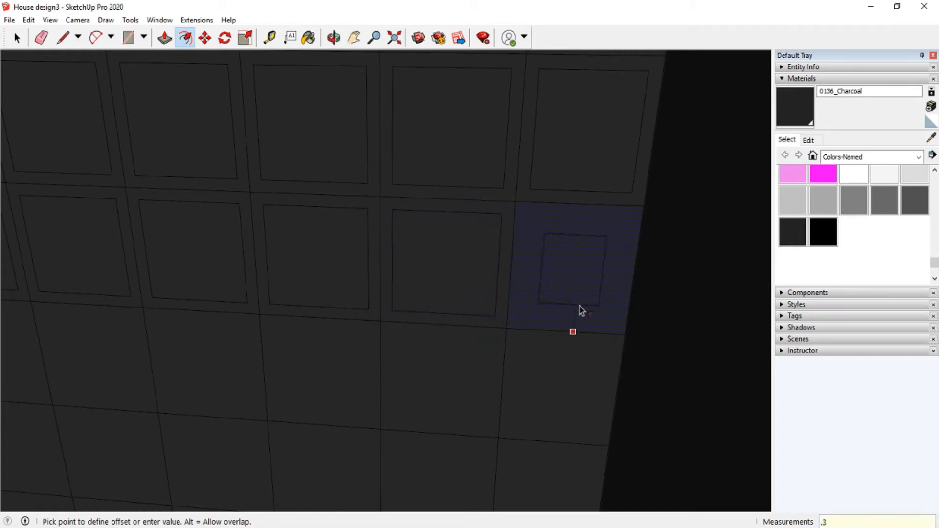
key("Return")
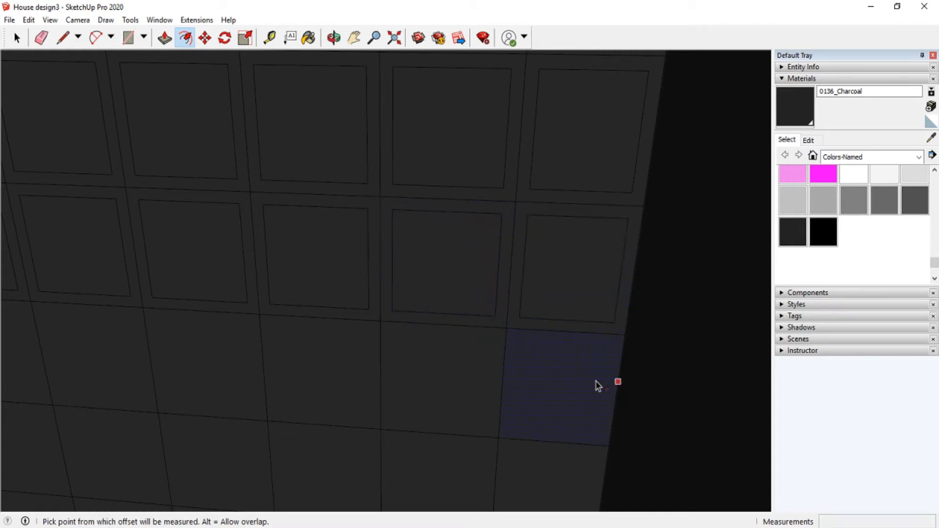
- Offset the three rightmost cells of the fourth row inward by .375"
left_click(614, 410)
key("Return")
left_click(460, 435)
type(".375")
key("Return")
left_click(361, 428)
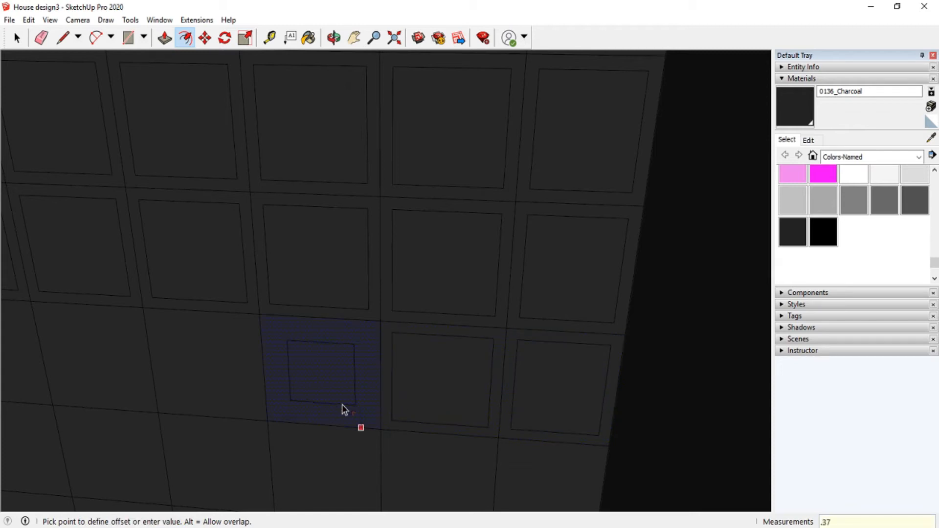
type(".375")
key("Return")
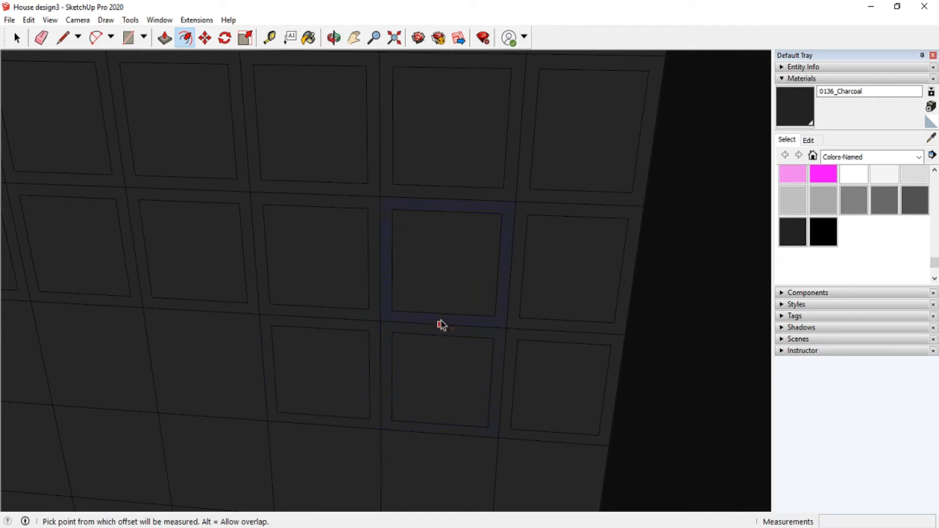
- Offset the remaining four cells on the left of the fourth row inward by .375"
left_click(353, 39)
left_click_drag(274, 292, 479, 250)
scroll(446, 218, "down", 6)
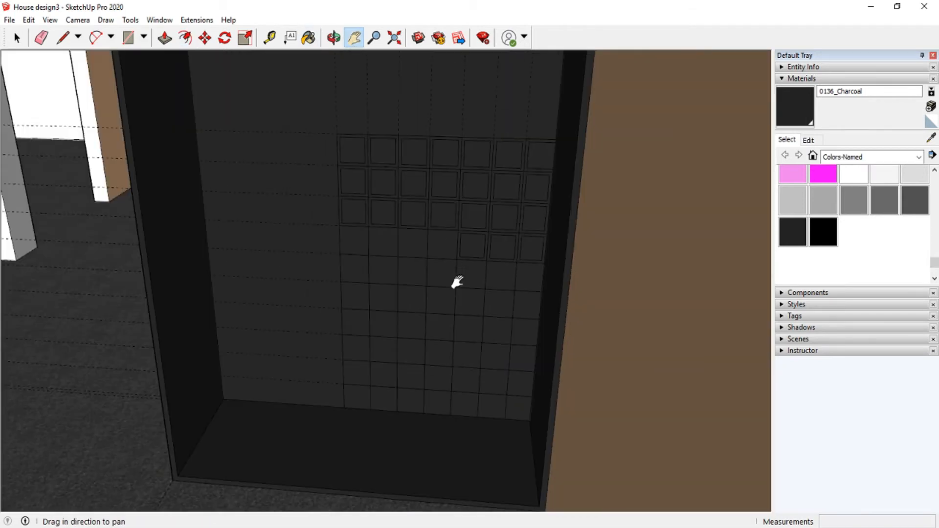
scroll(459, 305, "up", 1)
left_click(185, 38)
left_click(324, 227)
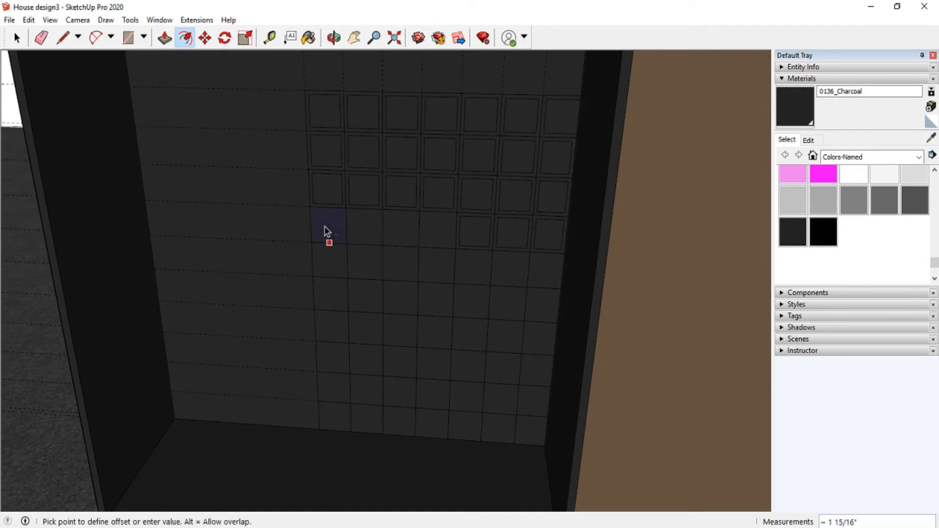
key("Return")
left_click(368, 243)
key("Return")
left_click(403, 236)
key("Return")
left_click(433, 236)
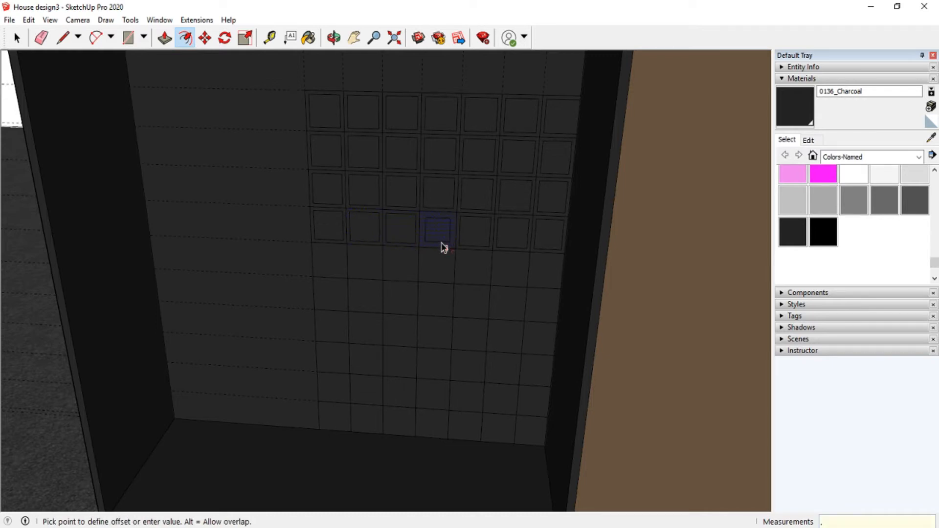
key("Return")
- Offset the first three cells on the left of the fifth row inward by .375"
left_click(341, 278)
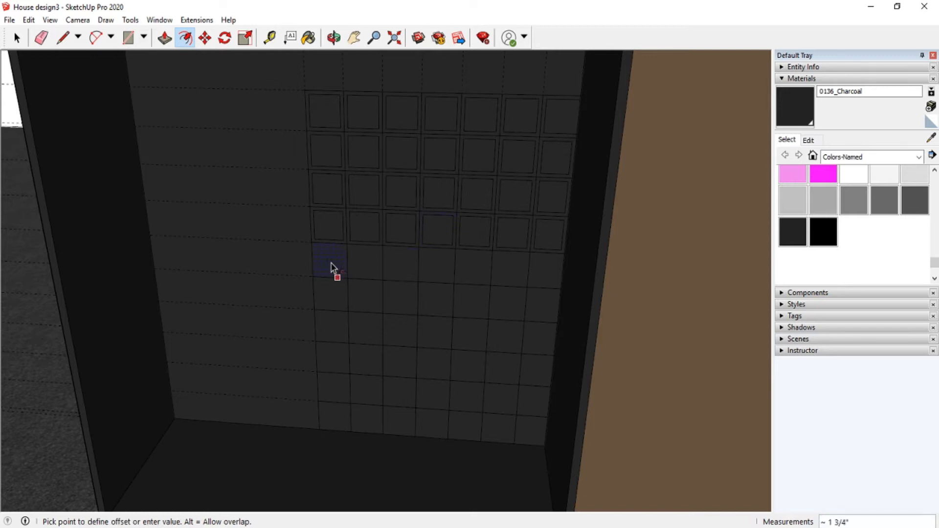
type(".375")
key("Return")
left_click(373, 278)
key("Return")
left_click(408, 278)
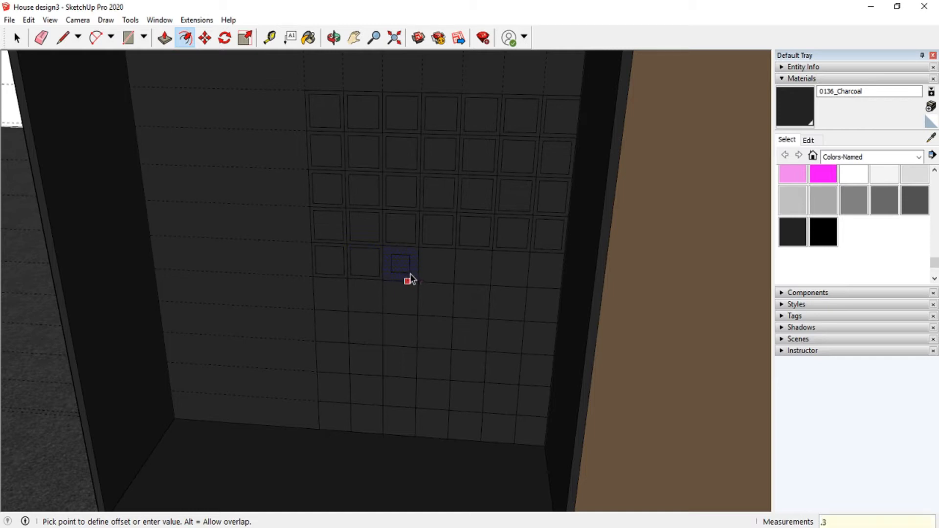
key("Return")
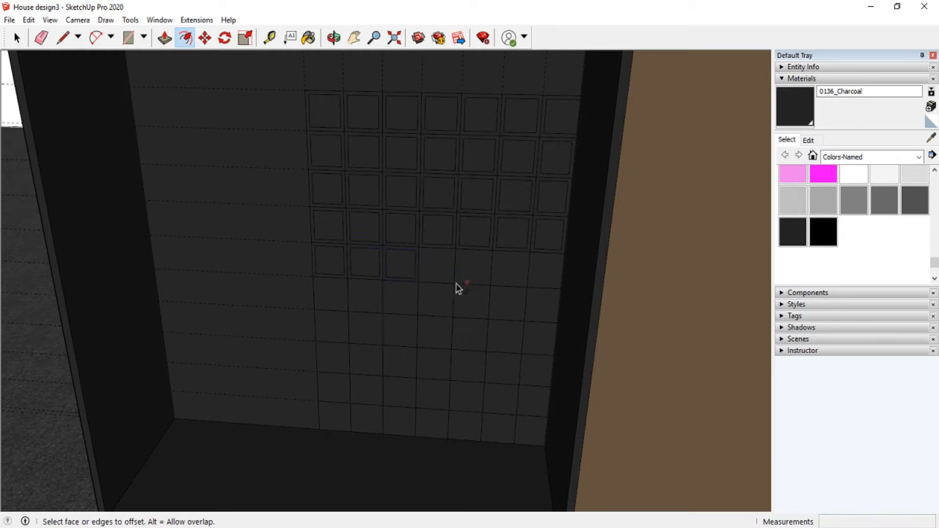
- Offset the remaining four cells of the fifth row, up to the side panel, inward by .375"
scroll(456, 283, "up", 3)
left_click(454, 281)
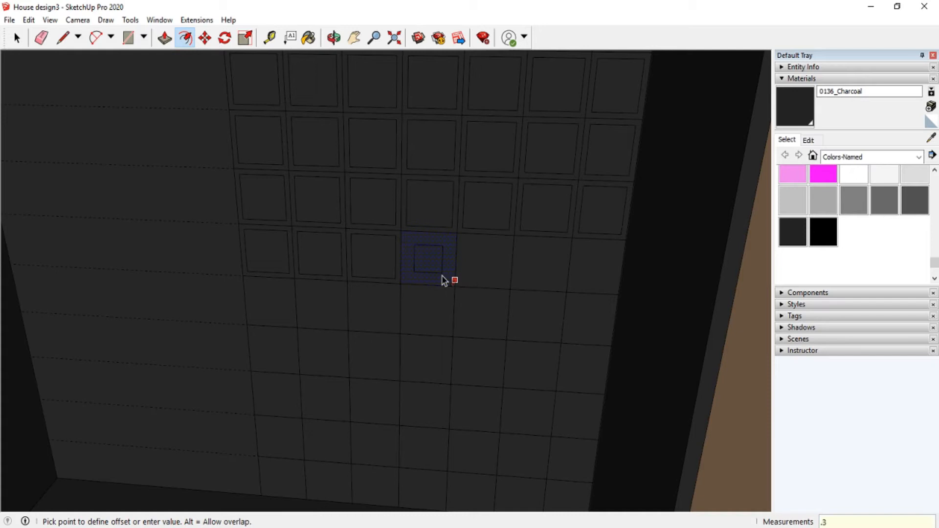
key("Return")
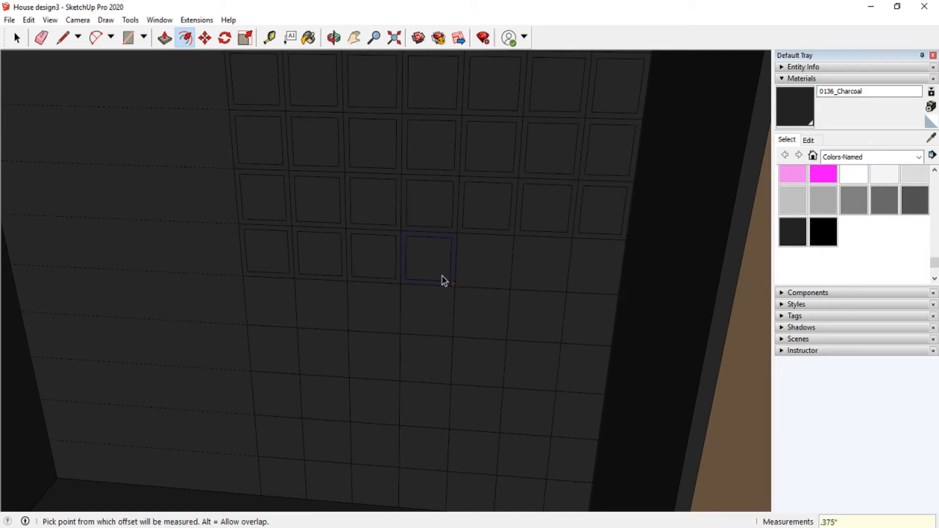
left_click(493, 280)
type(".375")
key("Return")
left_click(532, 275)
type(".375")
key("Return")
left_click(611, 292)
type(".375")
key("Return")
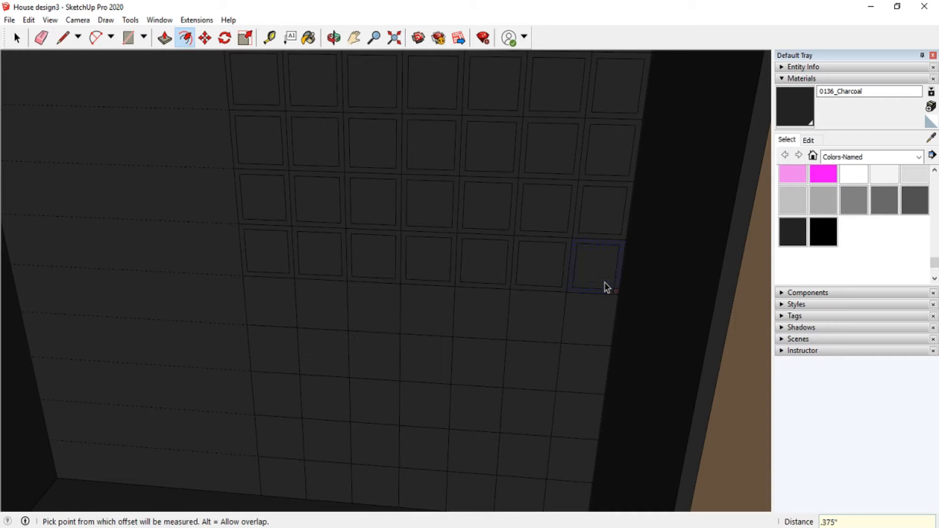
- Offset the first three cells on the left of the sixth row inward by .375"
left_click(287, 327)
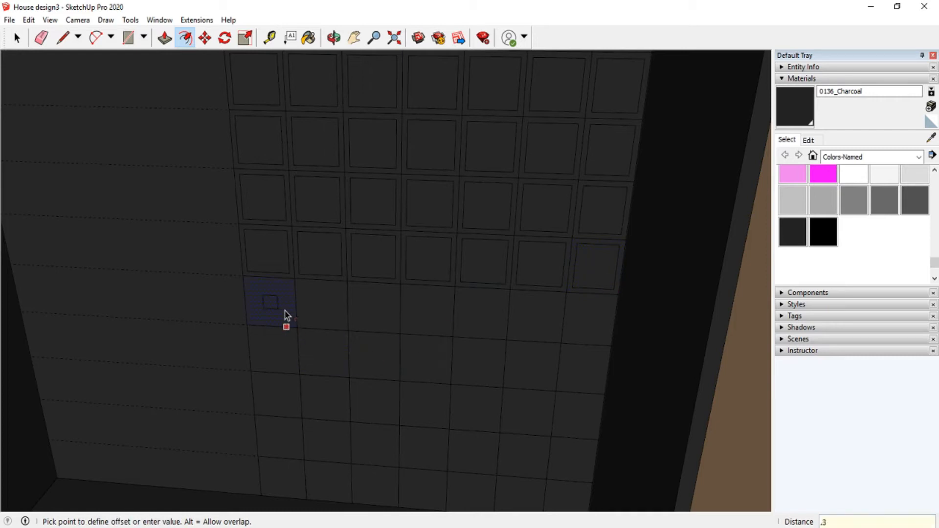
left_click(330, 323)
type(".375")
key("Return")
left_click(376, 313)
key("Return")
- Offset the remaining four cells of the sixth row, up to the side panel, inward by .375"
left_click(430, 318)
type(".375")
key("Return")
left_click(483, 323)
type(".375")
key("Return")
left_click(542, 338)
type(".375")
key("Return")
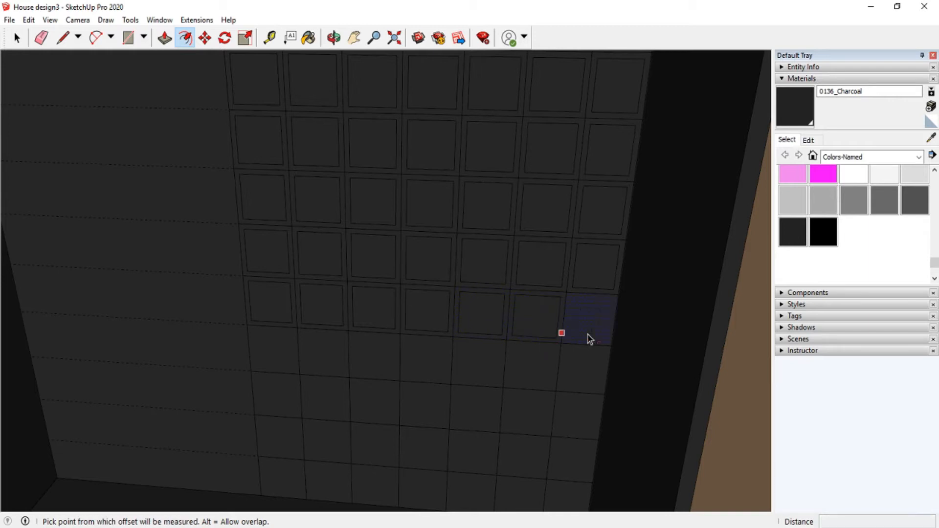
left_click(587, 338)
key("Return")
- Offset the first three cells on the left of the seventh row inward by .375"
left_click(285, 366)
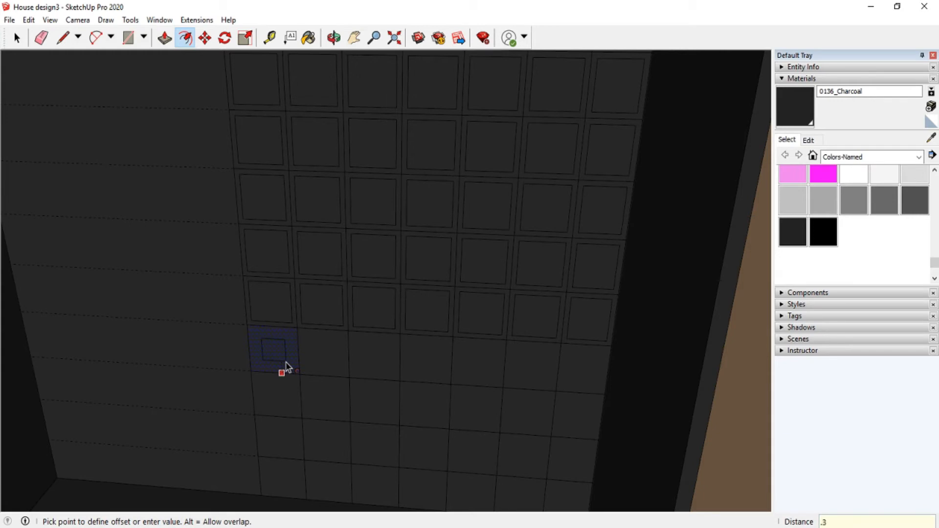
type(".375")
key("Return")
left_click(338, 369)
key("Return")
left_click(386, 371)
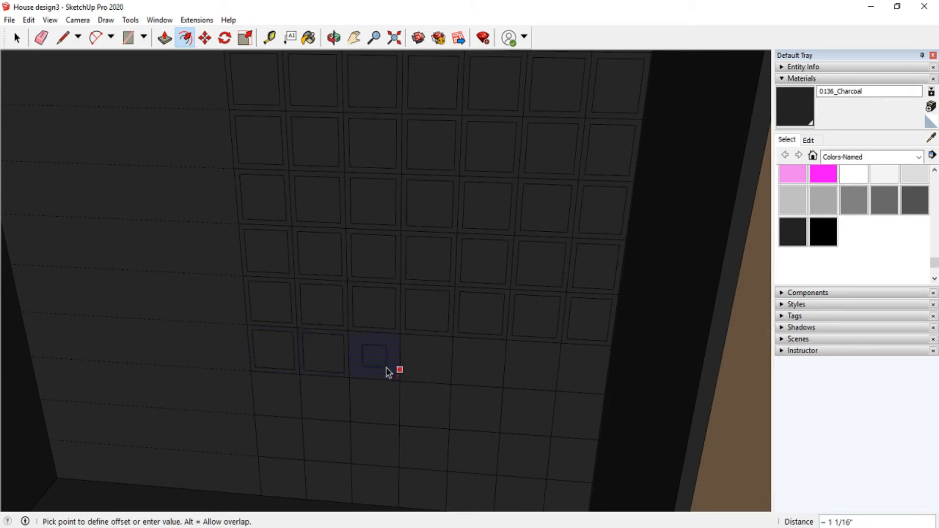
key("Return")
- Offset the remaining four cells of the seventh row, up to the side panel, inward by .375"
left_click(427, 375)
type(".375")
key("Return")
left_click(472, 376)
type(".375")
key("Return")
left_click(539, 381)
type(".375")
key("Return")
left_click(586, 381)
type(".375")
key("Return")
- Offset the first three cells on the left of the eighth row inward by .375"
scroll(386, 348, "down", 1)
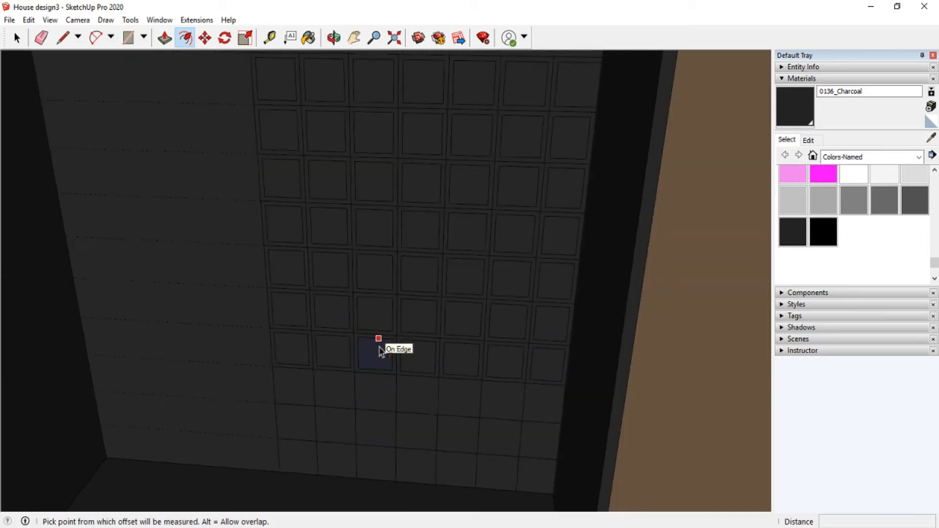
scroll(365, 374, "up", 2)
left_click(256, 380)
key("Return")
left_click(319, 381)
key("Return")
left_click(381, 396)
type(".375")
key("Return")
- Offset the remaining four cells of the eighth row, up to the side panel, inward by .375"
left_click(433, 395)
type(".375")
key("Return")
left_click(486, 399)
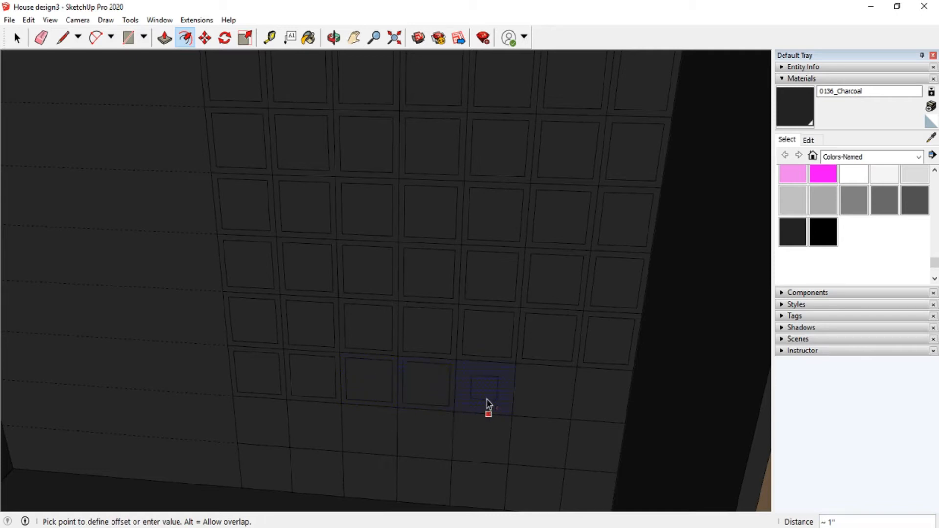
type(".375")
key("Return")
left_click(547, 399)
type(".375")
key("Return")
left_click(608, 411)
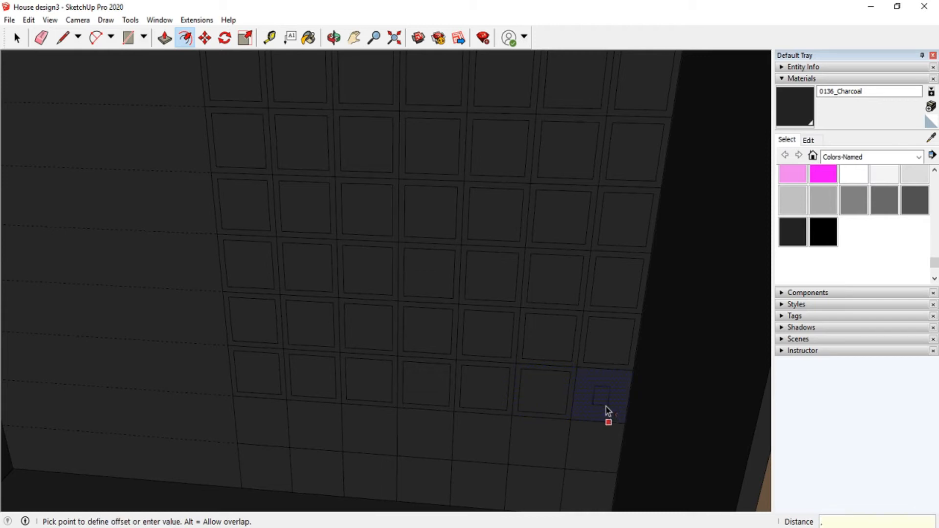
key("Return")
- Offset the first three cells on the left of the ninth row inward by .375"
left_click(275, 442)
type(".375")
key("Return")
left_click(314, 439)
left_click(374, 439)
type(".375")
key("Return")
- Offset the remaining four cells of the ninth row, up to the side panel, inward by .375"
left_click(443, 453)
type(".375")
key("Return")
left_click(484, 453)
key("Return")
left_click(545, 461)
key("Return")
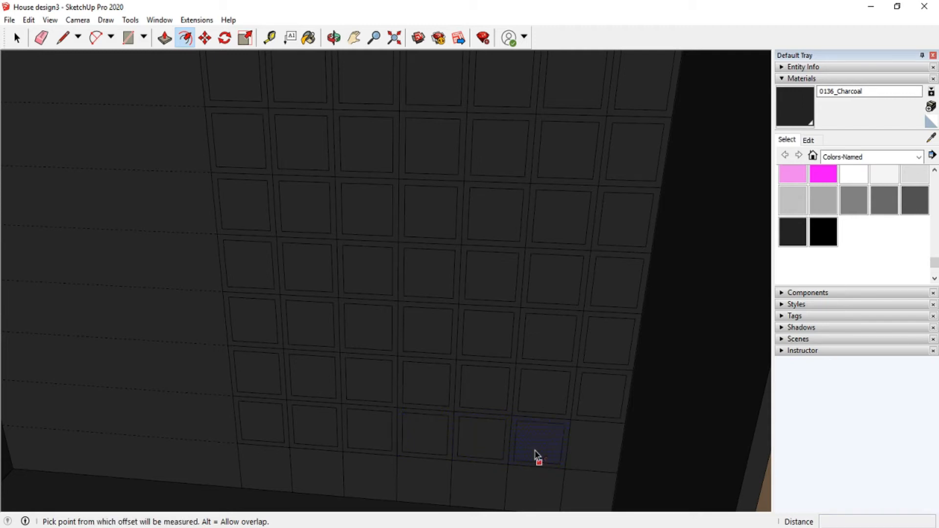
left_click(593, 457)
key("Return")
- Erase surplus vertical dividing lines and guides in the undivided strip below the ninth row of cells
scroll(352, 425, "down", 2)
scroll(289, 468, "up", 4)
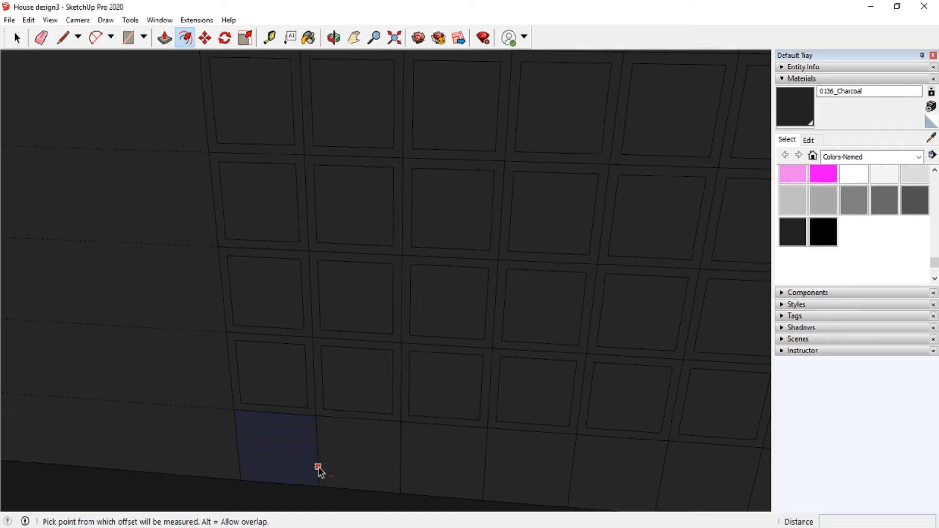
scroll(439, 388, "down", 5)
scroll(441, 383, "down", 2)
scroll(418, 381, "up", 4)
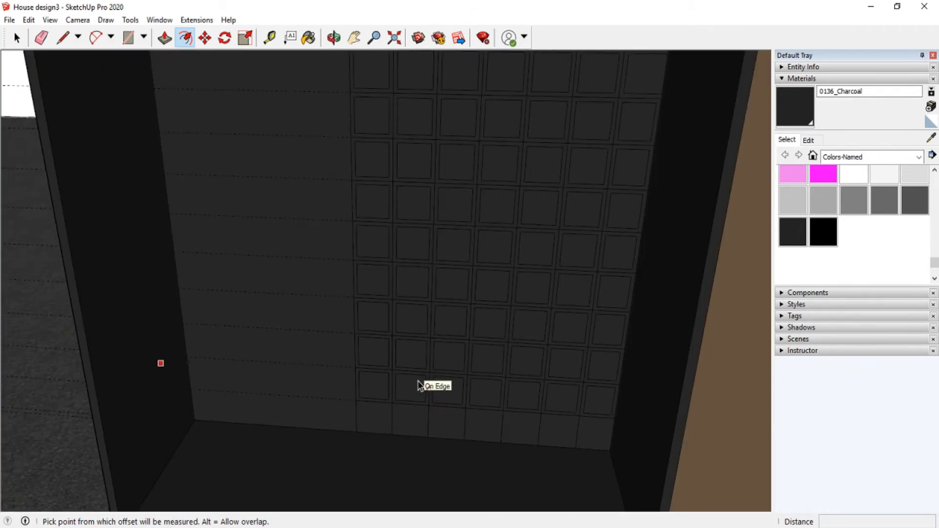
key("e")
left_click(471, 423)
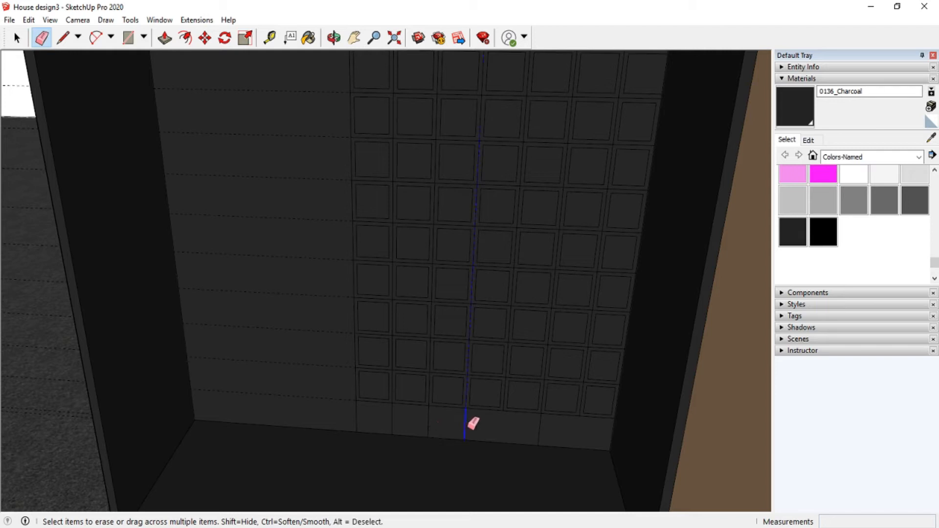
scroll(454, 373, "down", 2)
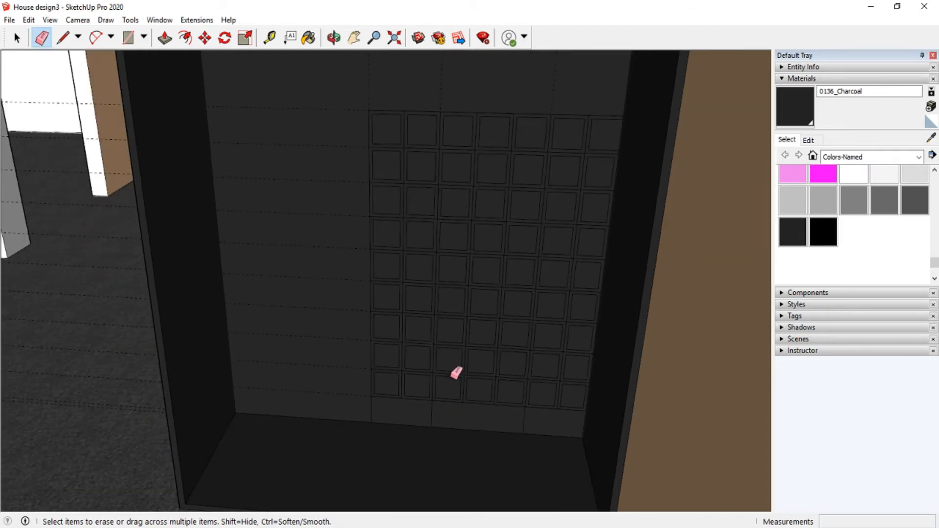
- Place a vertical guide .375" outside the grid's left edge with the Tape Measure
scroll(376, 262, "up", 5)
key("t")
left_click(370, 254)
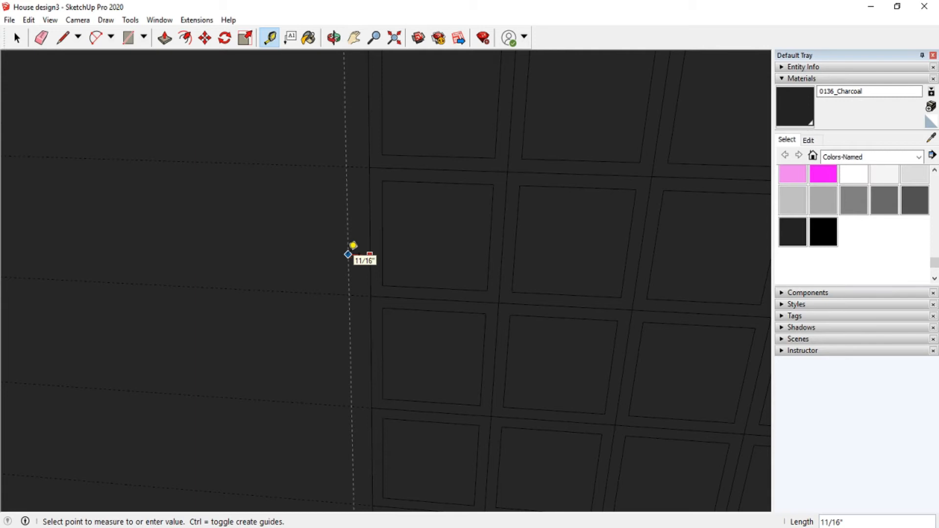
type(".375")
key("Return")
- Place a horizontal guide just above the grid's top edge with the Tape Measure
scroll(327, 323, "down", 5)
scroll(443, 109, "up", 4)
left_click(436, 131)
key("Escape")
left_click(455, 130)
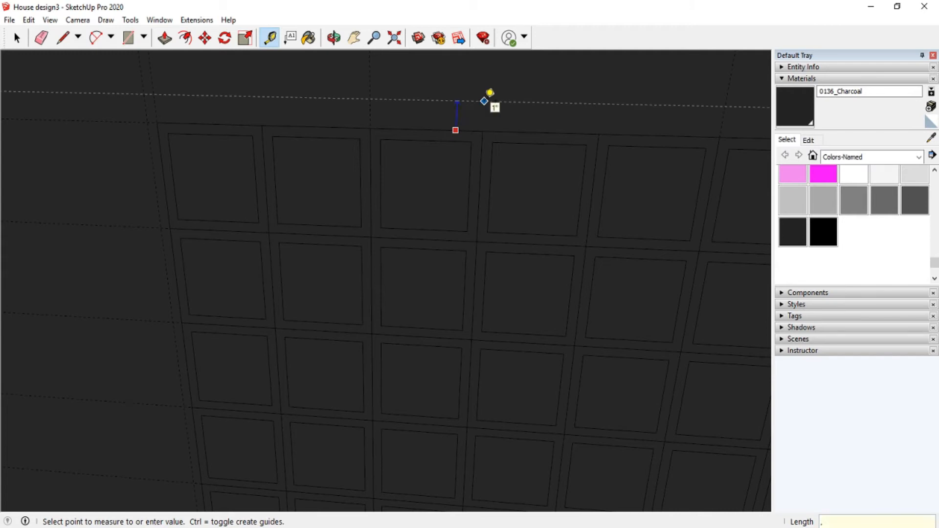
key("Escape")
scroll(185, 116, "down", 2)
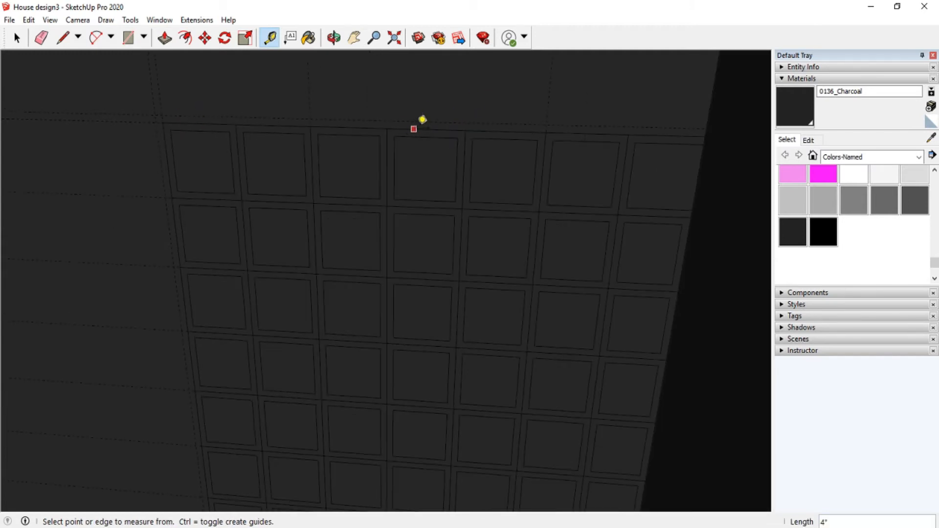
- Draw a line along the guide above the grid, from the side panel to the outer left guide
key("l")
left_click(704, 128)
left_click(162, 122)
left_click(158, 114)
left_click(704, 128)
left_click(157, 112)
scroll(156, 112, "down", 5)
scroll(156, 112, "up", 5)
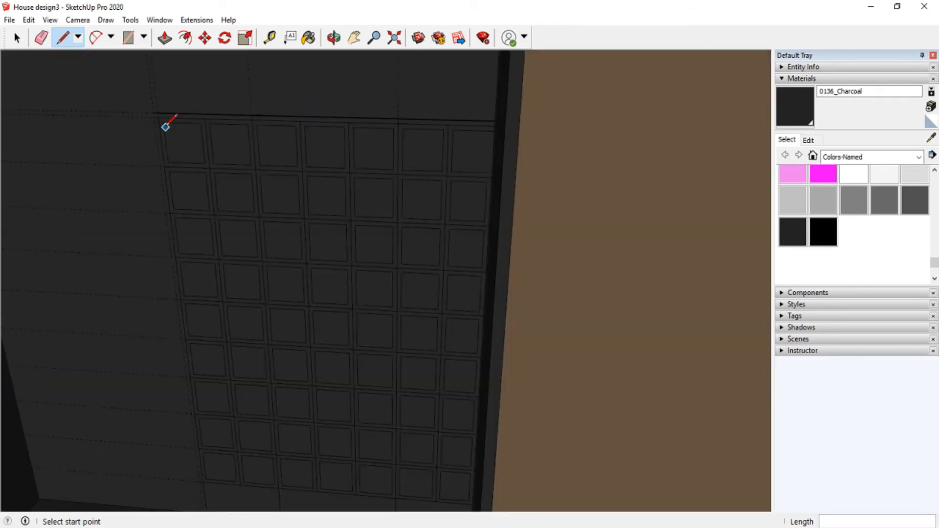
- Draw a vertical line along the outer left guide, from the new top line down to the cabinet floor
left_click(149, 105)
key("h")
left_click_drag(176, 233, 224, 67)
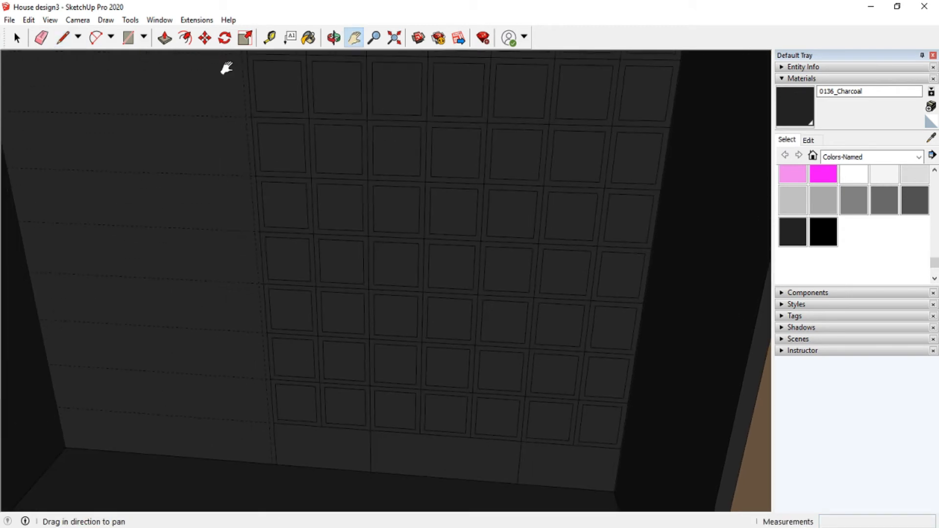
scroll(273, 477, "up", 5)
key("l")
left_click(271, 439)
scroll(244, 444, "down", 3)
scroll(318, 445, "down", 3)
key("Escape")
scroll(287, 287, "up", 4)
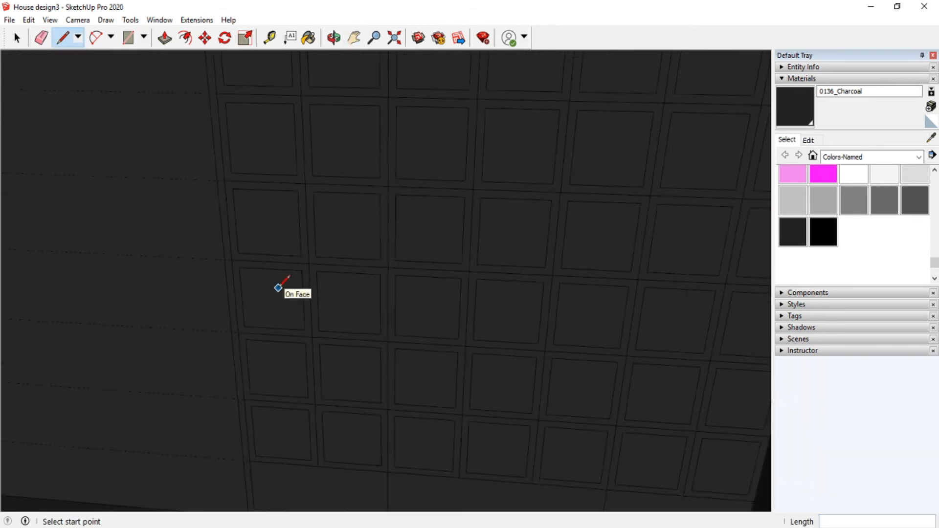
- Erase the original grid lines between the offset cells in the left and middle columns of the middle rows
key("e")
mouse_move(337, 345)
left_mouse_down()
mouse_move(329, 254)
mouse_move(241, 241)
mouse_move(210, 136)
left_mouse_up()
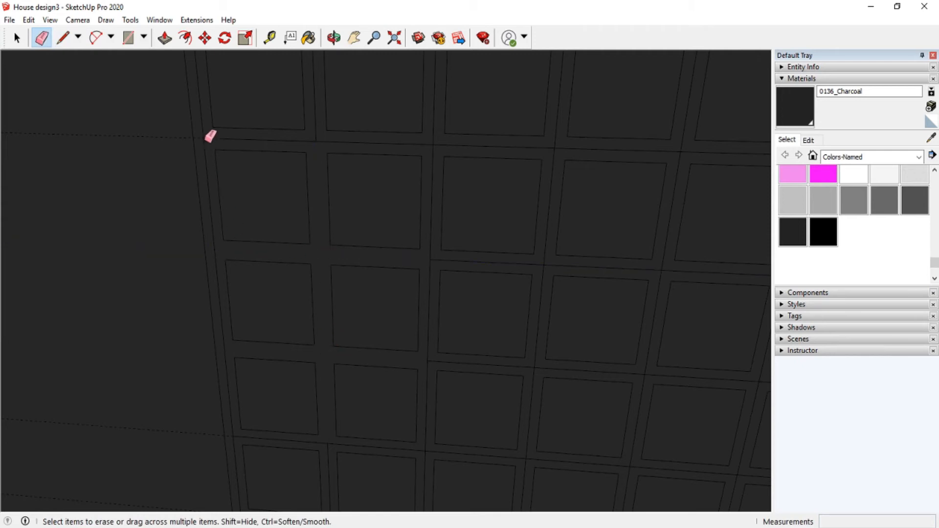
mouse_move(337, 138)
left_mouse_down()
mouse_move(323, 134)
mouse_move(695, 147)
left_mouse_up()
scroll(406, 161, "down", 6)
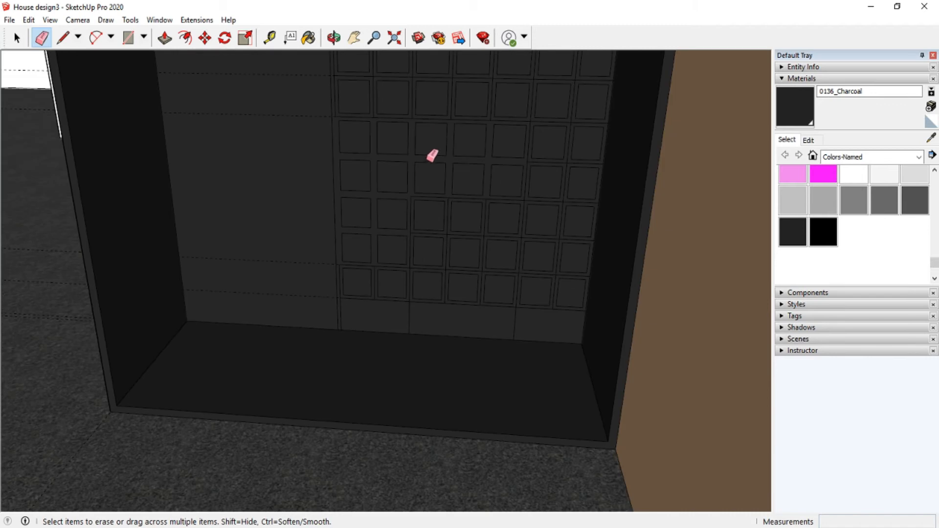
- Erase the original grid line running along the top of the first five cells of the top row
left_click(355, 42)
left_click_drag(377, 168, 321, 329)
scroll(314, 188, "up", 4)
left_click(43, 39)
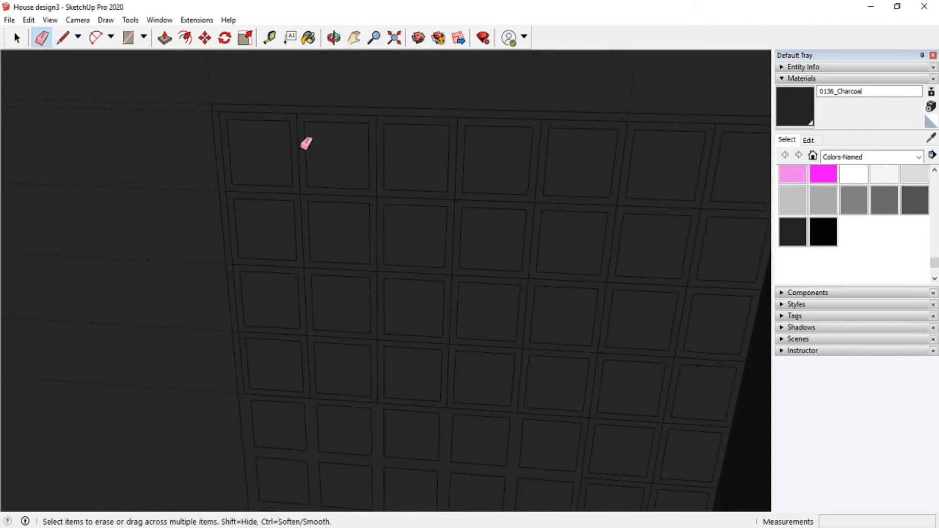
left_click_drag(382, 113, 545, 116)
scroll(346, 147, "down", 4)
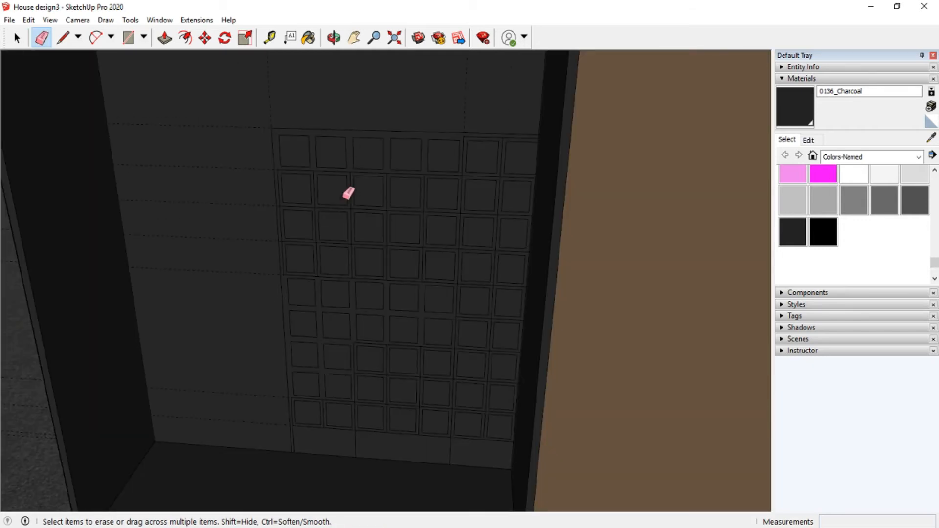
- Erase the original grid lines between the offset cells in the left five columns of the upper rows
scroll(286, 169, "up", 3)
mouse_move(287, 299)
left_mouse_down()
mouse_move(293, 365)
mouse_move(356, 369)
mouse_move(357, 342)
left_mouse_up()
mouse_move(353, 159)
left_mouse_down()
mouse_move(430, 164)
mouse_move(432, 181)
left_mouse_up()
left_click_drag(495, 317, 500, 250)
left_click(426, 317)
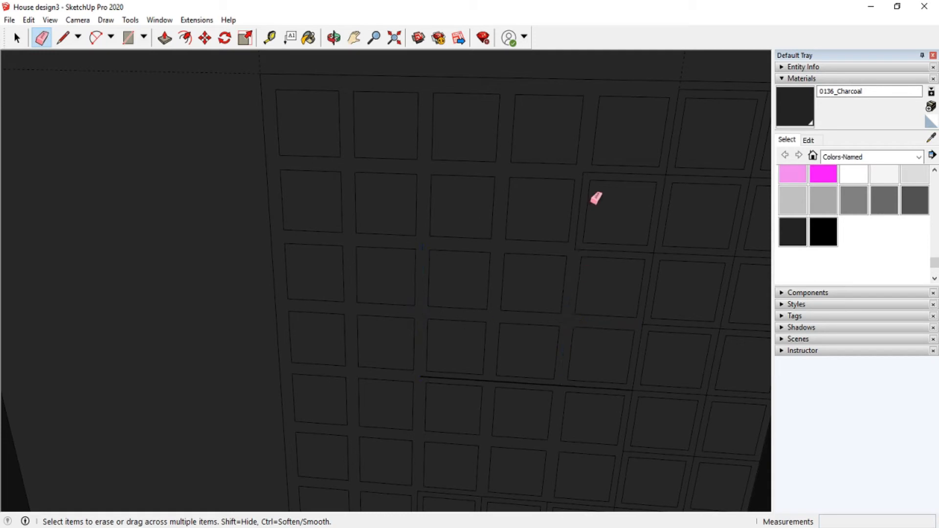
- Erase the original grid lines around the offset cells in the two upper columns nearest the side panel
scroll(497, 254, "down", 3)
left_click_drag(563, 347, 614, 338)
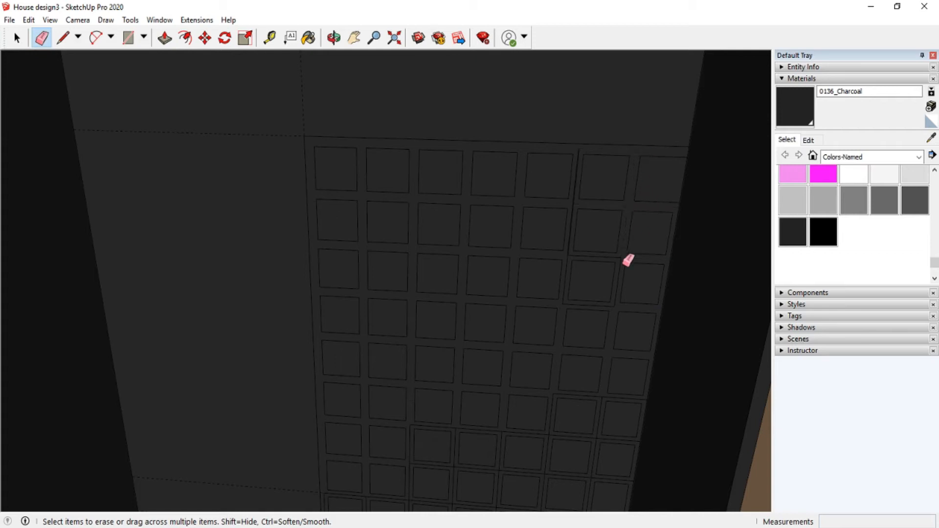
left_click(568, 283)
- Erase the remaining original grid lines between the offset cells in the lower rows
scroll(487, 176, "down", 3)
scroll(560, 356, "up", 5)
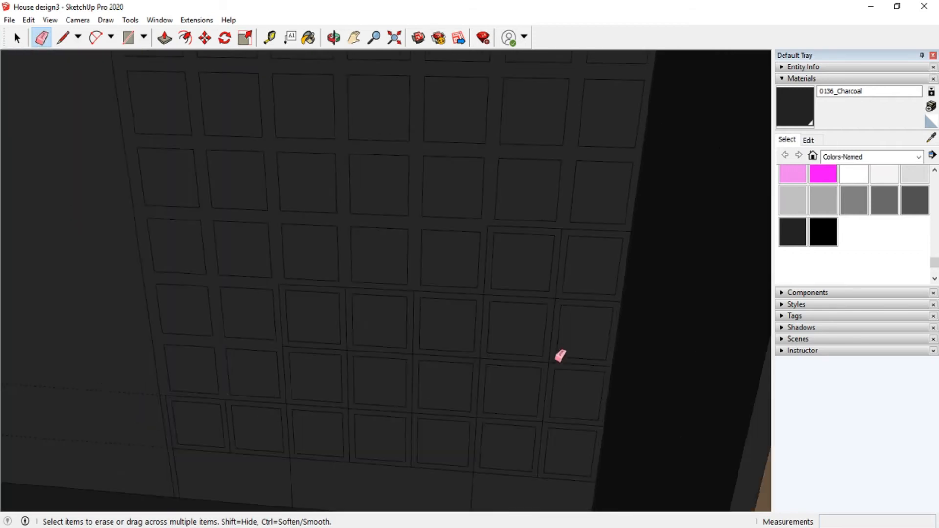
left_click(571, 178)
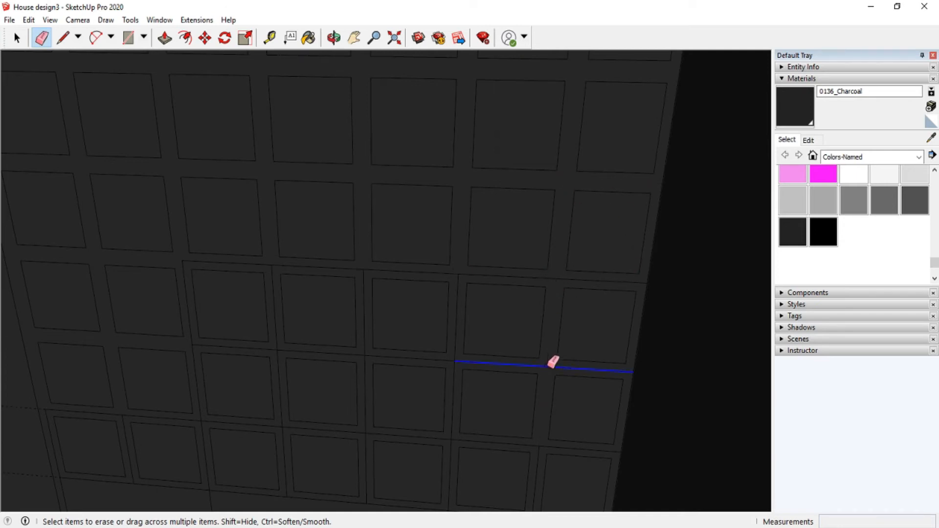
left_click(192, 340)
left_click(199, 262)
scroll(449, 165, "down", 3)
scroll(247, 326, "up", 2)
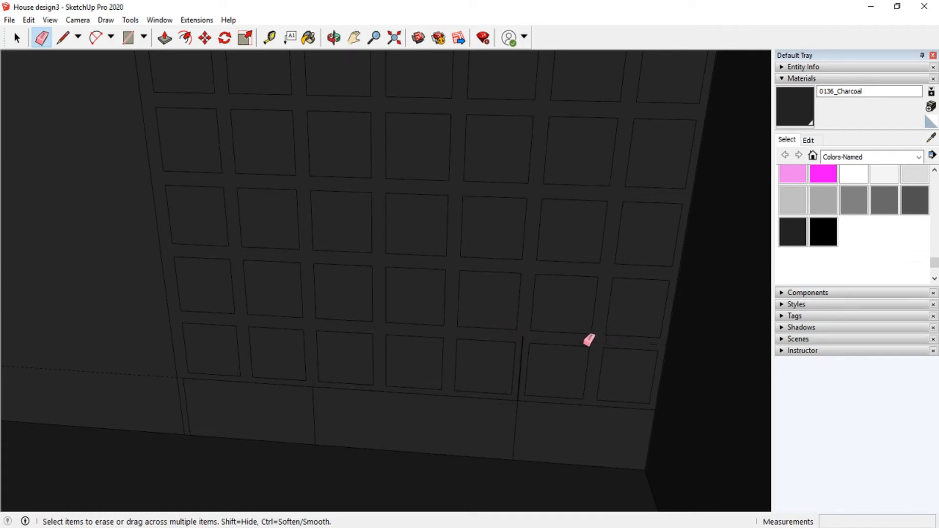
- Place a horizontal guide 3.75" below the line under the bottom row of cells
scroll(307, 421, "up", 4)
middle_click_drag(363, 352, 441, 202, "shift")
key("t")
left_click(343, 206)
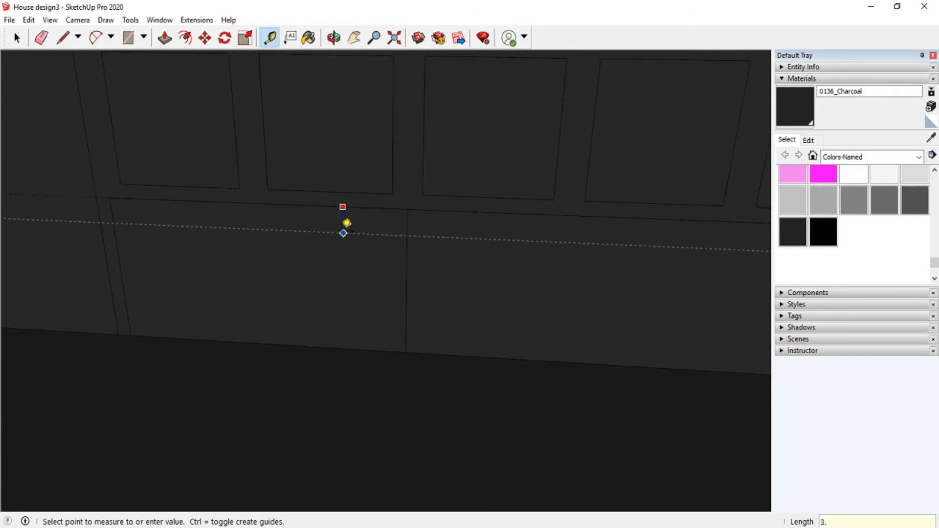
key("Return")
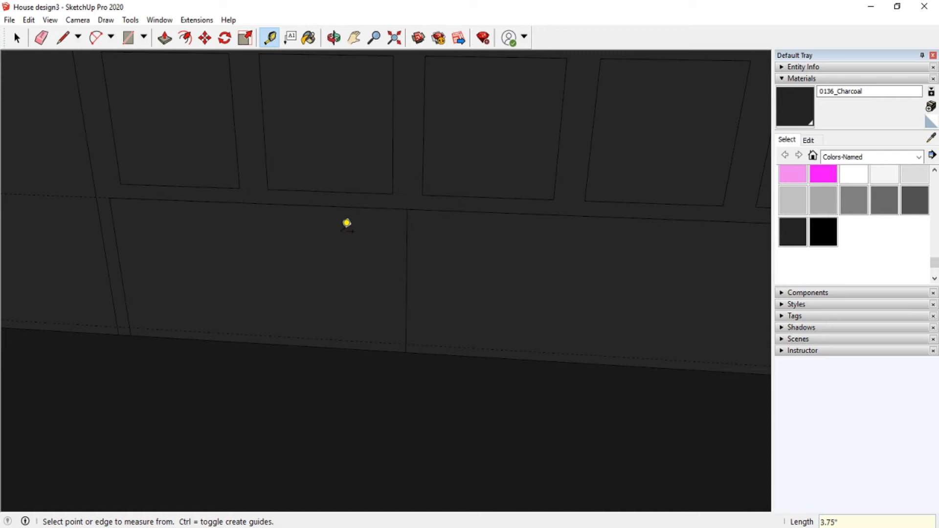
- Place a guide .375" below the line under the bottom cell row and trace it with a line across the back panel
left_click(281, 204)
type(".375")
key("Return")
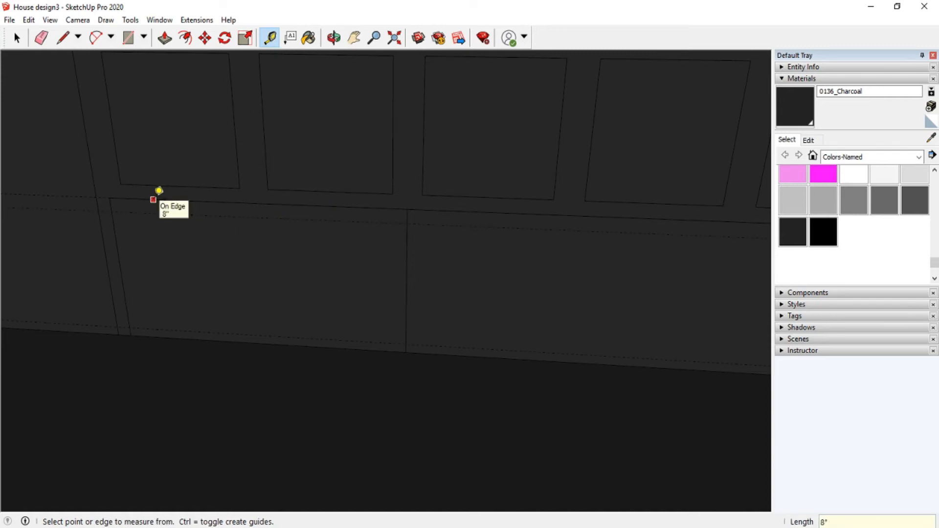
key("l")
left_click(98, 211)
scroll(90, 210, "down", 3)
left_click(673, 235)
- Draw the vertical edge at the left end of the bottom strip and erase the superseded lines around it
left_click(104, 197)
left_click(116, 278)
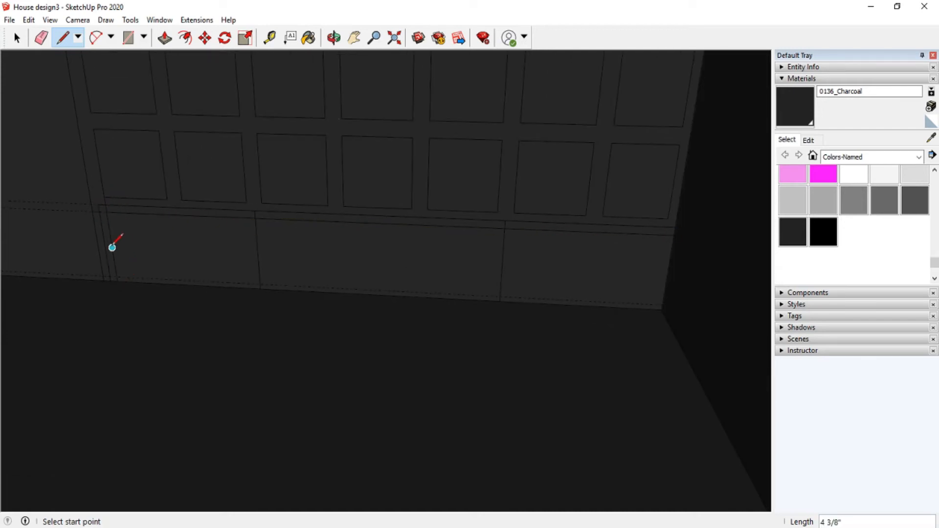
key("e")
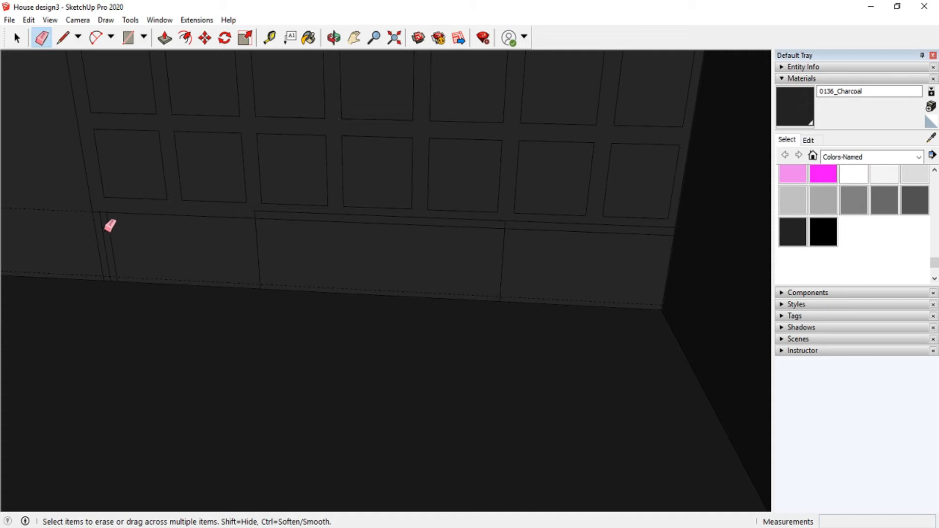
scroll(305, 221, "up", 2)
left_click(243, 202)
scroll(350, 203, "down", 2)
- Draw vertical lines on both sides of the bottom strip's left divider line, down from the adjacent cells, and erase the original line and stubs
key("l")
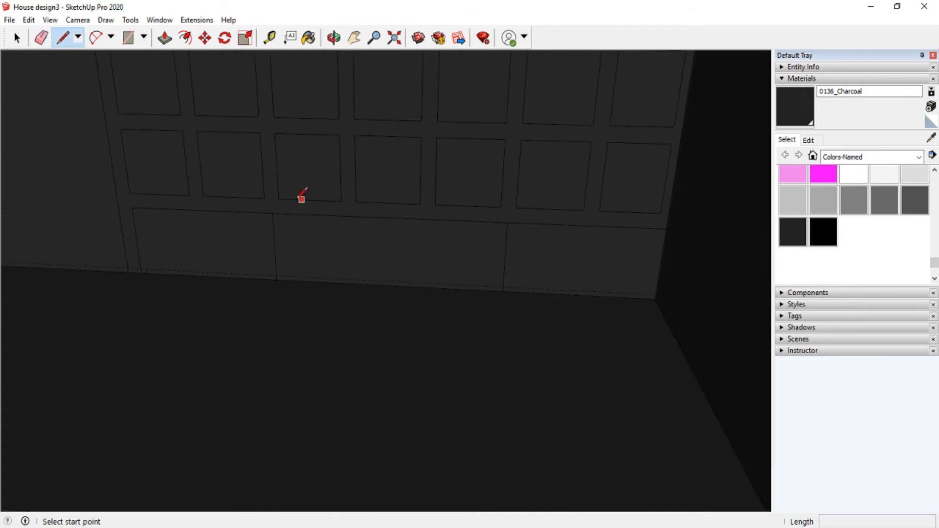
left_click(277, 199)
left_click(283, 280)
left_click(265, 199)
left_click(271, 278)
scroll(275, 251, "up", 2)
left_click(260, 177)
left_click(269, 299)
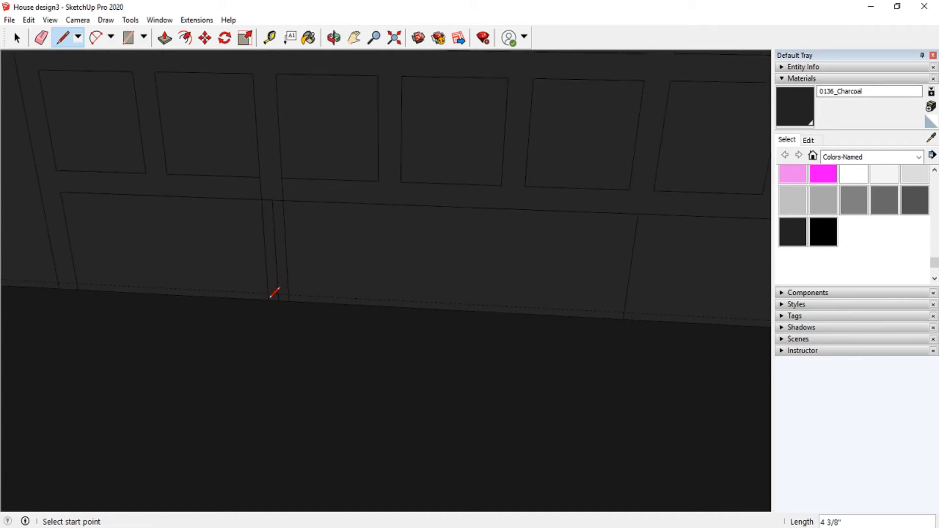
key("e")
left_click(276, 274)
scroll(195, 234, "down", 2)
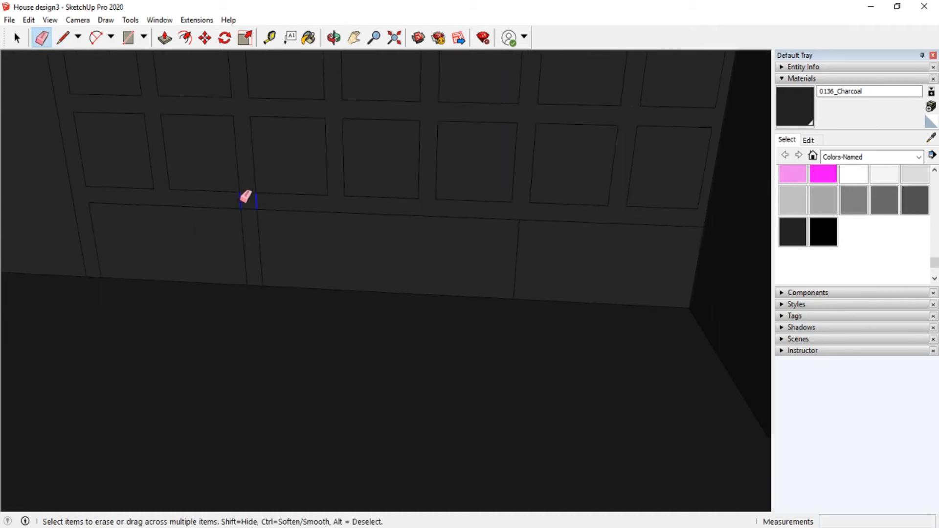
- Turn the bottom strip's right divider line into a divider with two vertical edges and erase the leftover original line and stubs
scroll(101, 238, "down", 2)
scroll(418, 230, "up", 2)
key("l")
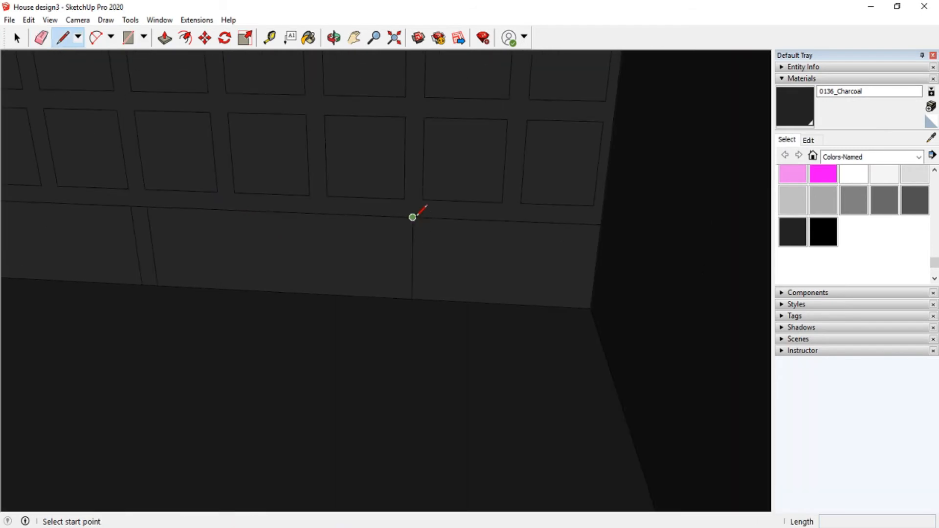
left_click(403, 199)
left_click(404, 298)
left_click(421, 199)
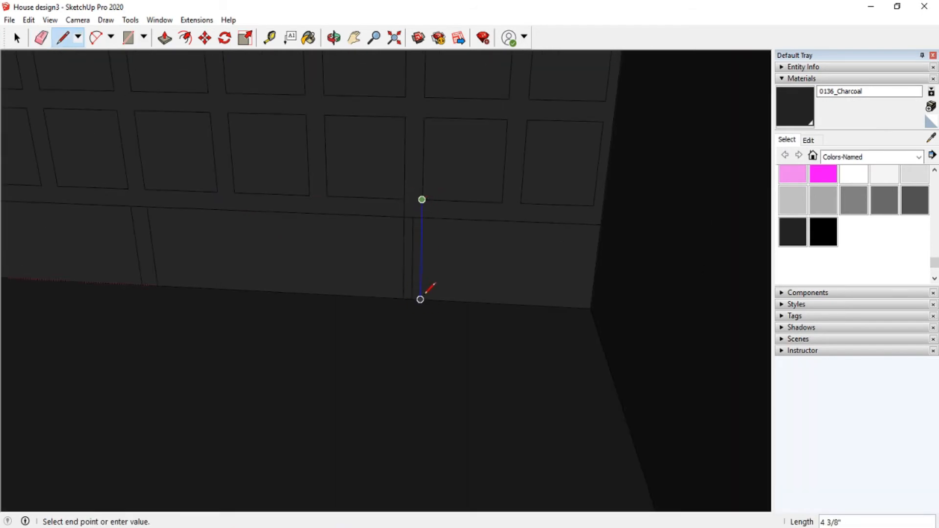
left_click(421, 298)
key("e")
scroll(417, 248, "down", 1)
scroll(413, 214, "down", 1)
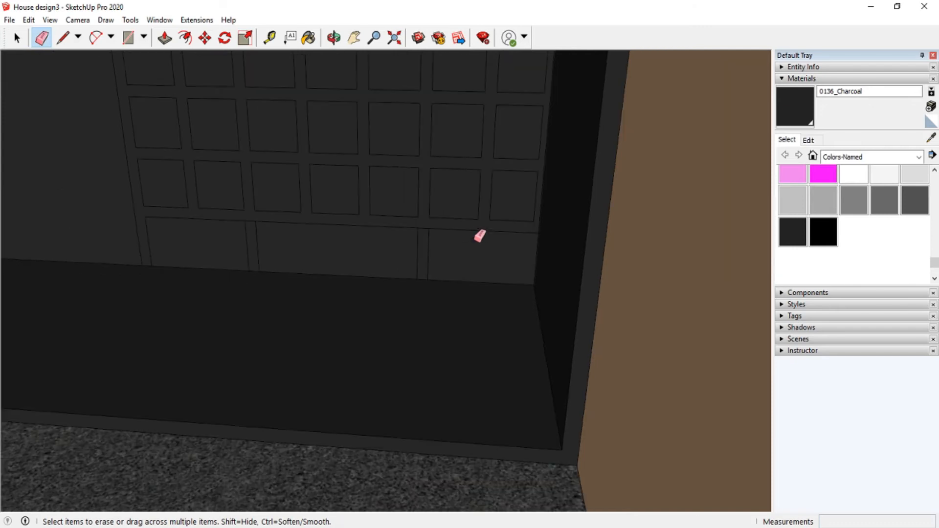
- Try to pull the lattice frame 1' 6" out to the cabinet's front edge
key("p")
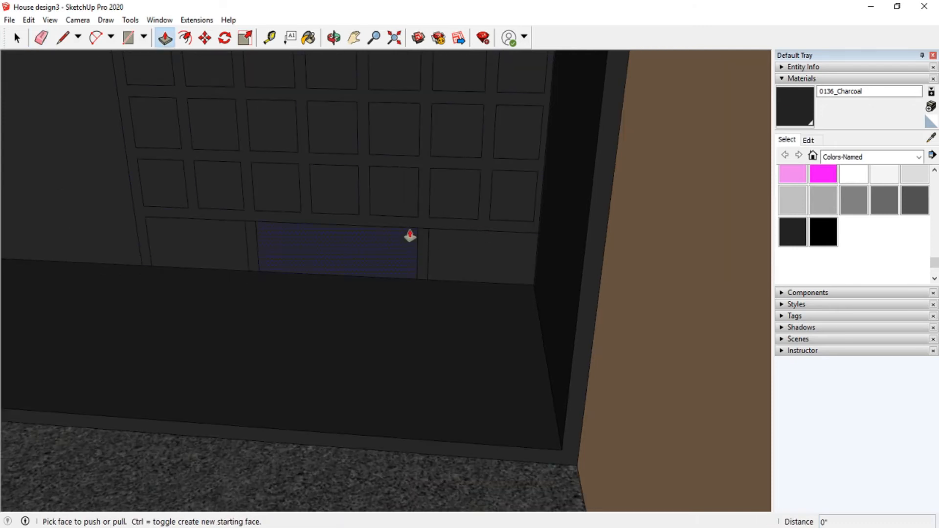
left_click(417, 227)
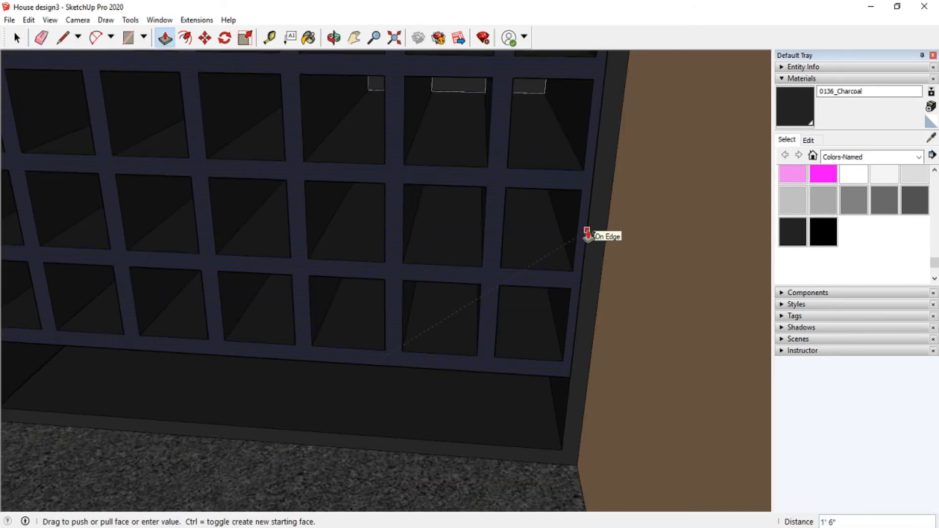
left_click(590, 235)
- Extend the horizontal edges of a lower cell in the end column to the side panel and erase its outer vertical edge
scroll(552, 212, "up", 3)
key("l")
left_click(517, 122)
left_click(532, 123)
left_click(509, 248)
left_click(523, 248)
key("e")
left_click(510, 225)
scroll(508, 223, "down", 2)
- Extend the next cells up the end column to the side panel and erase their outer vertical edges
mouse_move(501, 177)
middle_mouse_down("shift")
mouse_move(455, 255)
mouse_move(453, 269)
mouse_move(476, 192)
mouse_move(443, 402)
mouse_move(428, 301)
middle_mouse_up("shift")
key("l")
left_click(470, 301)
left_click(482, 302)
key("e")
left_click(473, 258)
key("l")
left_click(453, 298)
left_click(448, 406)
left_click(460, 142)
left_click(455, 270)
key("e")
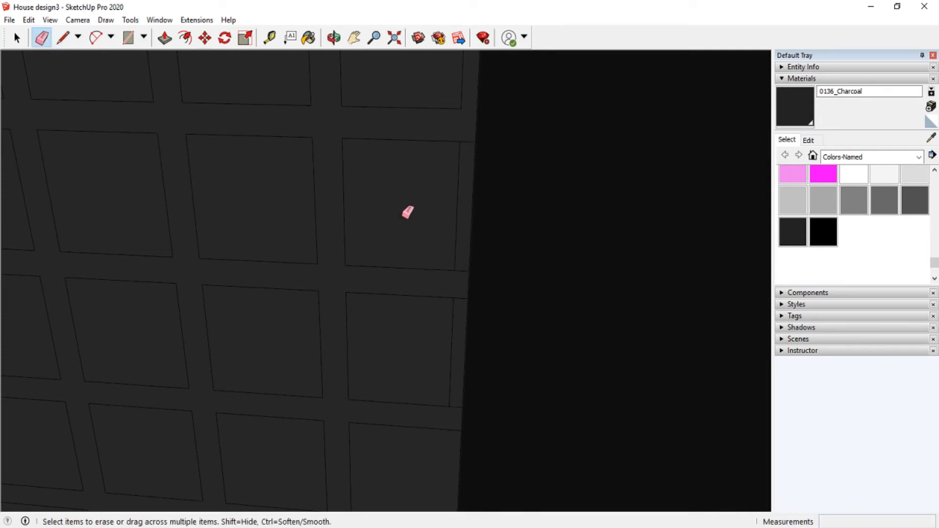
- Join the end column's middle cells to the side panel with short horizontal lines and erase their outer vertical edges
left_click(354, 38)
left_click_drag(467, 387, 425, 261)
left_click(63, 37)
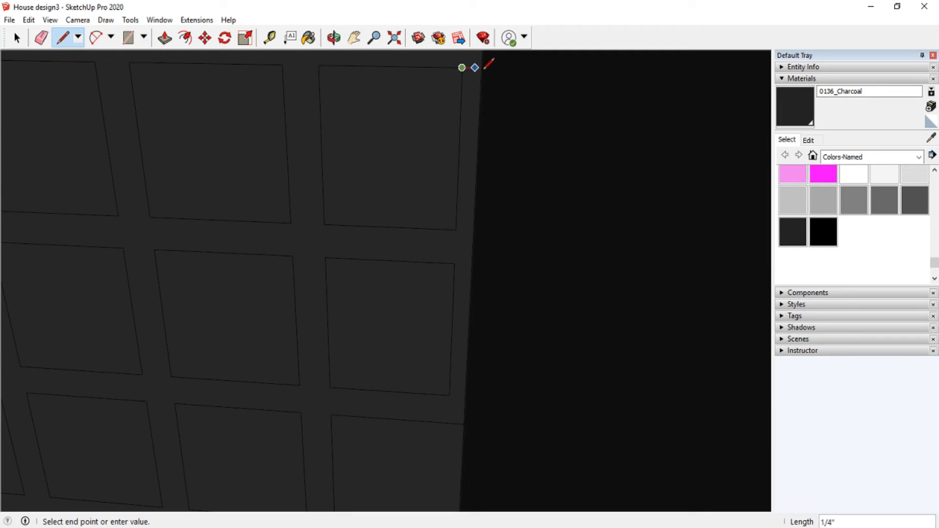
left_click(455, 229)
left_click(473, 229)
left_click(472, 264)
left_click(454, 263)
left_click(449, 395)
left_click(41, 37)
mouse_move(430, 269)
left_mouse_down()
mouse_move(459, 314)
mouse_move(457, 174)
left_mouse_up()
- Join the end column's upper cells to the side panel with short horizontal lines and erase their outer vertical edges
left_click(354, 38)
mouse_move(491, 128)
left_mouse_down()
mouse_move(522, 239)
mouse_move(453, 345)
mouse_move(492, 379)
left_mouse_up()
left_click(63, 38)
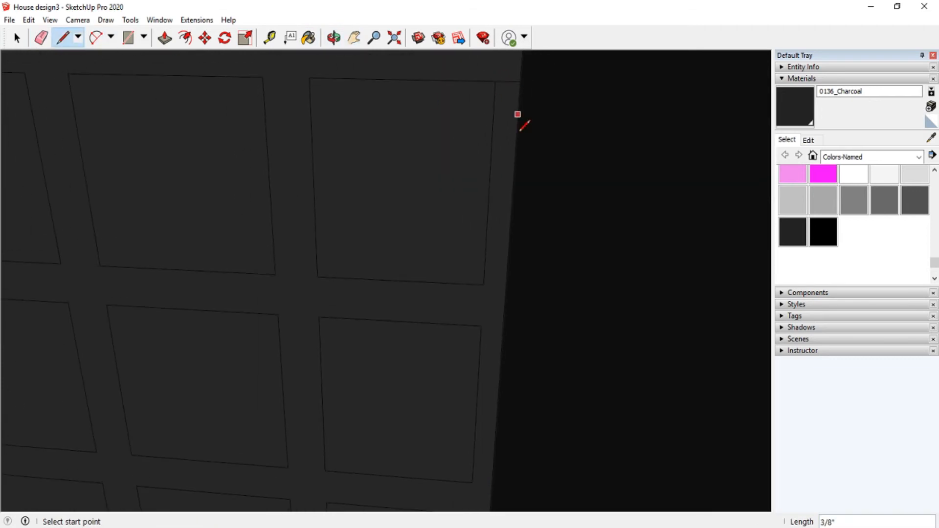
left_click(484, 284)
left_click(506, 286)
left_click(481, 325)
left_click(502, 327)
left_click(472, 482)
left_click(491, 483)
left_click(41, 38)
left_click_drag(497, 335, 455, 210)
scroll(455, 210, "down", 4)
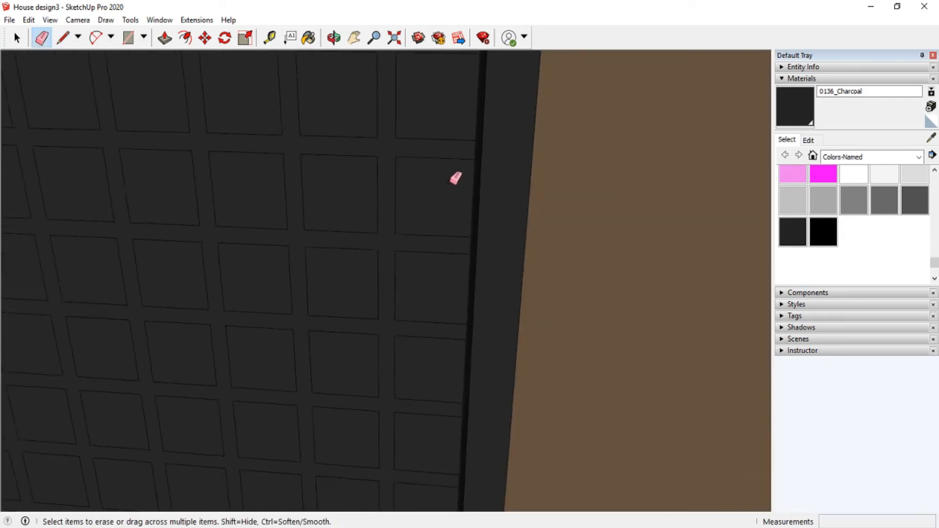
- Pull the lattice frame 1' 6" out to the cabinet's front edge
left_click(354, 38)
left_click_drag(382, 122, 415, 165)
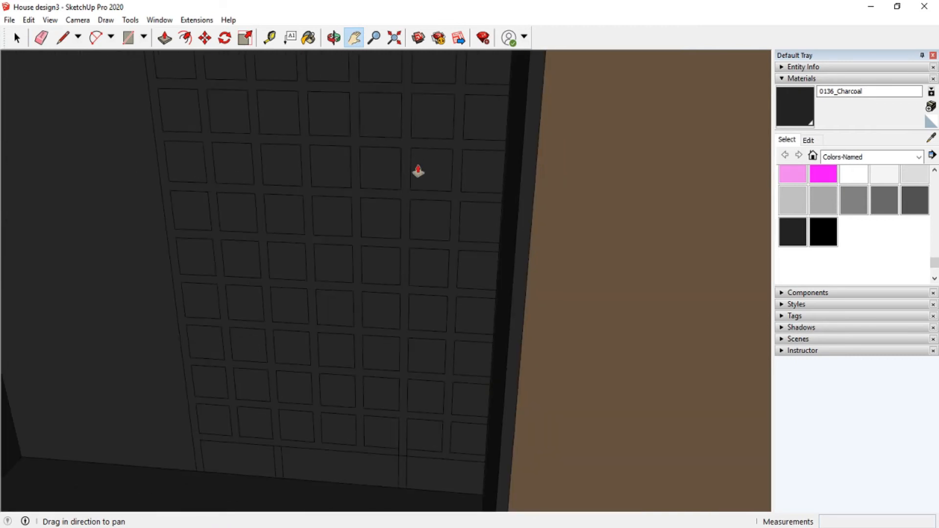
key("p")
left_click(406, 178)
left_click(519, 203)
scroll(638, 202, "down", 2)
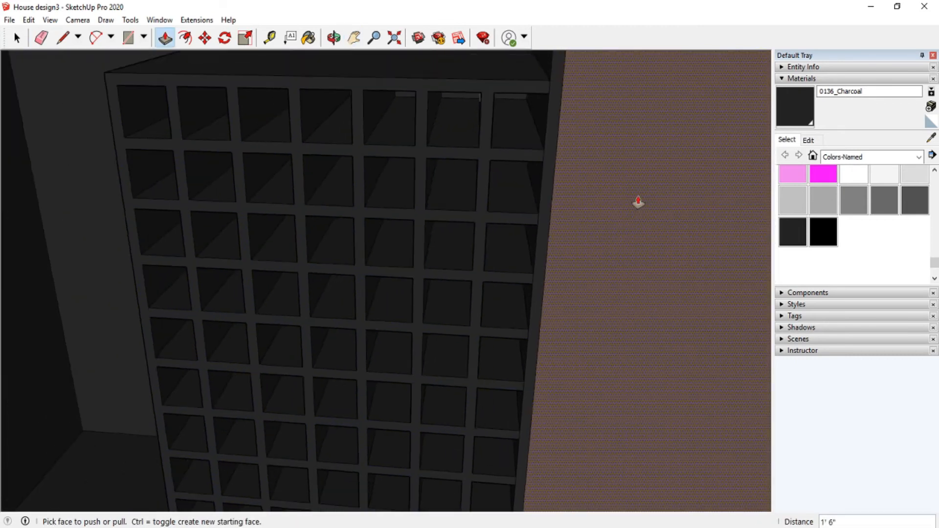
- Pull the two dividers below the lattice's bottom cell row out flush with the lattice front
scroll(638, 202, "down", 3)
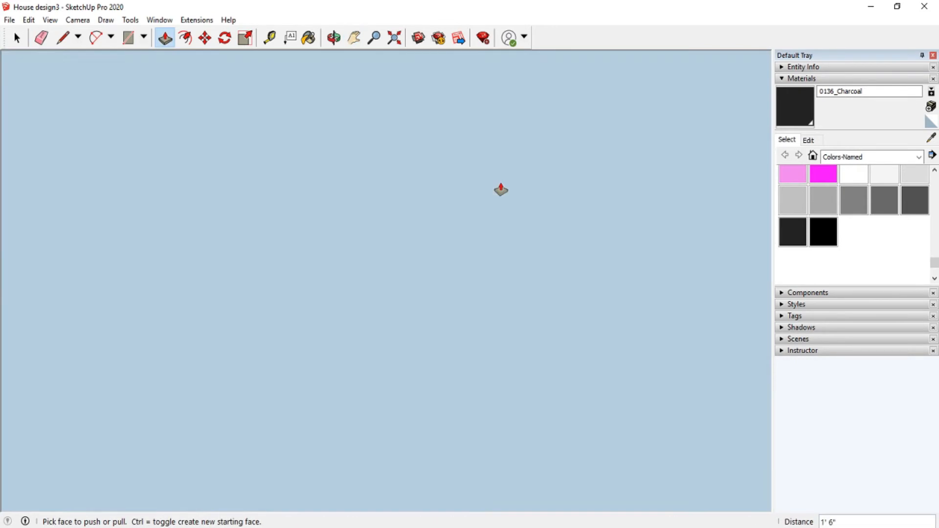
scroll(501, 190, "up", 3)
scroll(501, 190, "down", 2)
key("o")
left_click_drag(423, 379, 412, 433)
left_click(165, 38)
left_click(417, 417)
left_click(483, 403)
left_click(515, 419)
left_click(543, 404)
scroll(562, 458, "down", 1)
- Place a guide 3/4" from the lattice's top edge and mark the end face for a shelf board there
left_click(334, 38)
left_click_drag(426, 191, 388, 298)
scroll(388, 297, "down", 2)
scroll(388, 298, "up", 1)
scroll(365, 180, "up", 4)
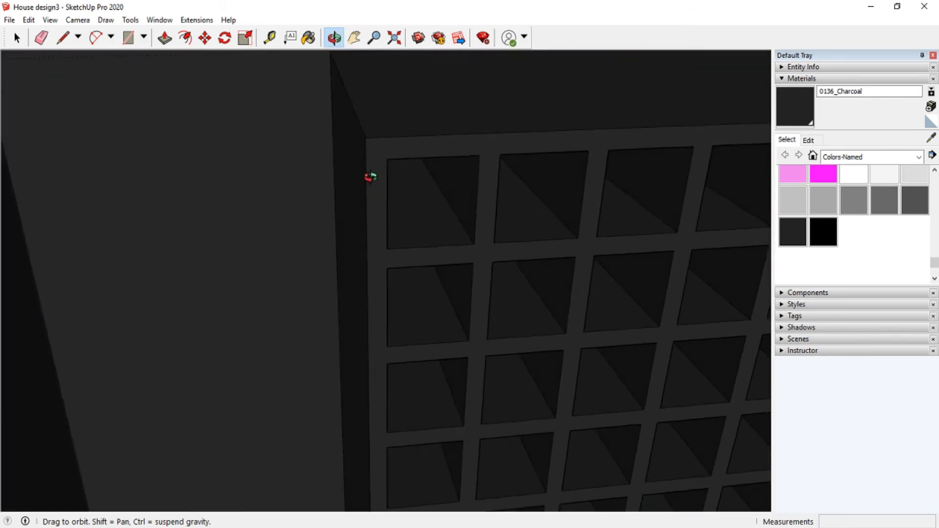
left_click_drag(370, 177, 391, 177)
left_click(270, 38)
left_click(429, 135)
type("3/4")
key("Return")
left_click(63, 39)
left_click(456, 174)
key("Escape")
- Pull the shelf's end face 1' 6 1/2" across the open bay to the opposite side panel
scroll(358, 88, "down", 5)
key("f")
key("p")
left_click_drag(402, 122, 189, 184)
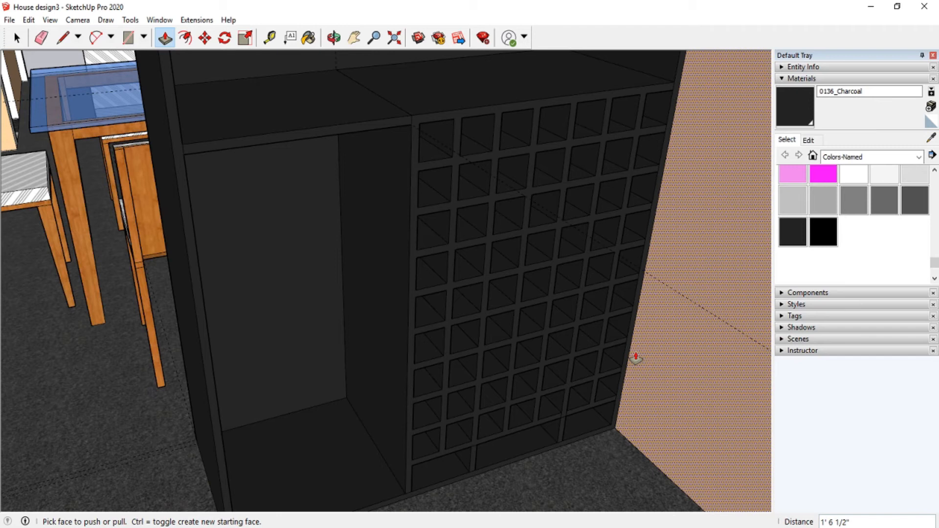
key("e")
scroll(282, 169, "down", 2)
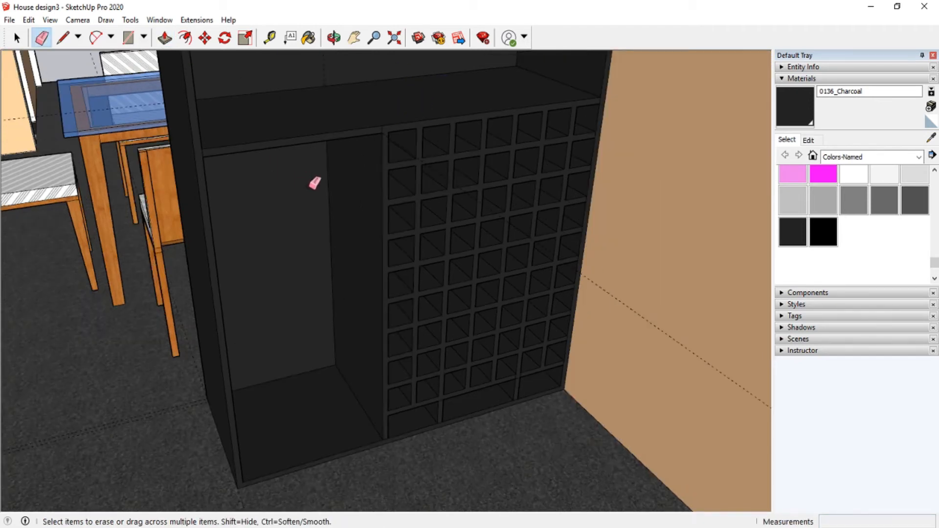
- Draw a line from back to front along the middle of the open bay's floor
left_click(334, 38)
mouse_move(450, 230)
left_mouse_down()
mouse_move(375, 145)
mouse_move(383, 115)
mouse_move(275, 340)
left_mouse_up()
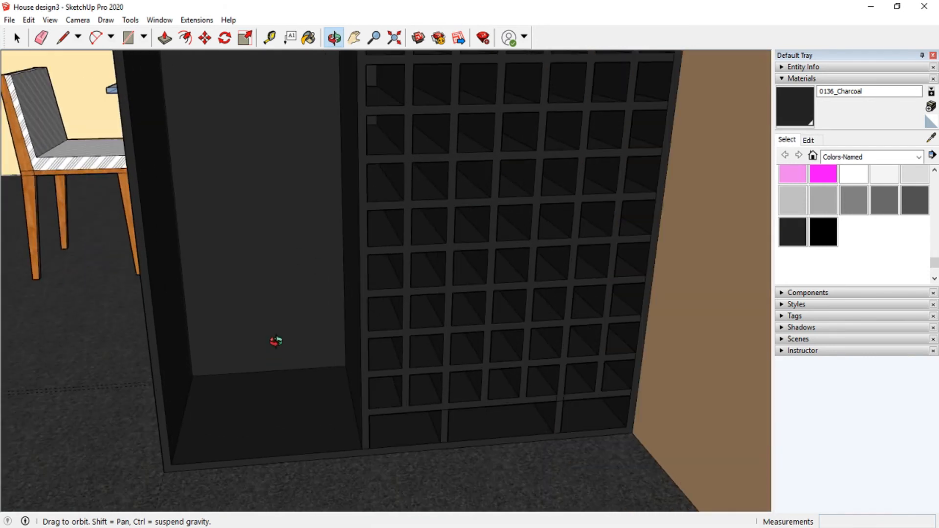
key("l")
left_click(270, 372)
left_click(268, 457)
- Place guides .375" on each side of the floor's middle line and erase that line
scroll(282, 417, "up", 3)
left_click(269, 38)
scroll(264, 415, "up", 3)
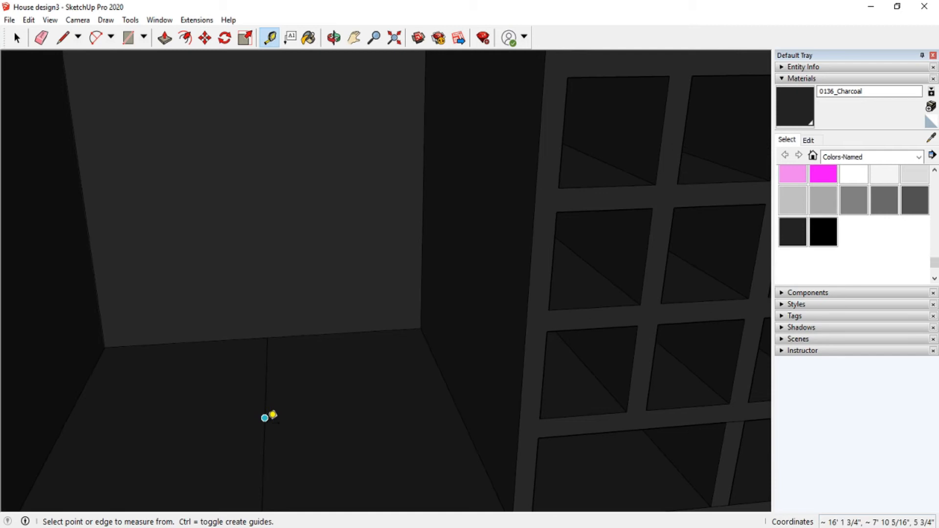
left_click(265, 418)
key("Escape")
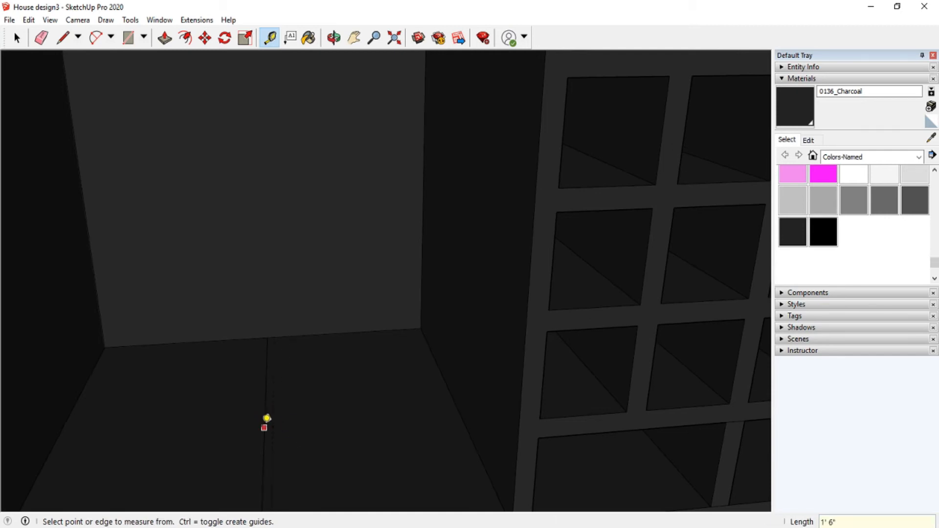
left_click(264, 428)
type(".375")
key("Return")
left_click(41, 38)
- Draw a rectangle between the two floor guides and pull it up 3' 3 5/8" to the shelf as a vertical partition
left_click(128, 37)
left_click(263, 334)
scroll(266, 328, "down", 3)
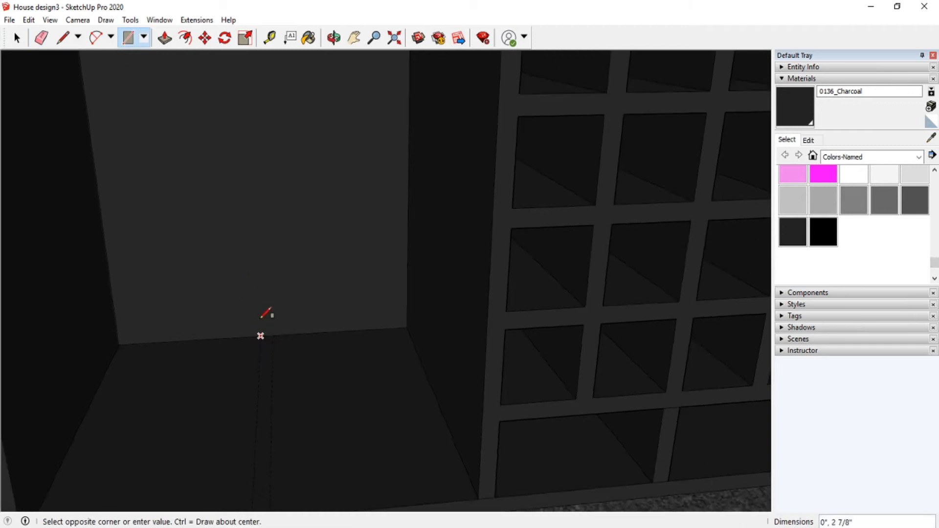
left_click(266, 451)
scroll(269, 448, "down", 4)
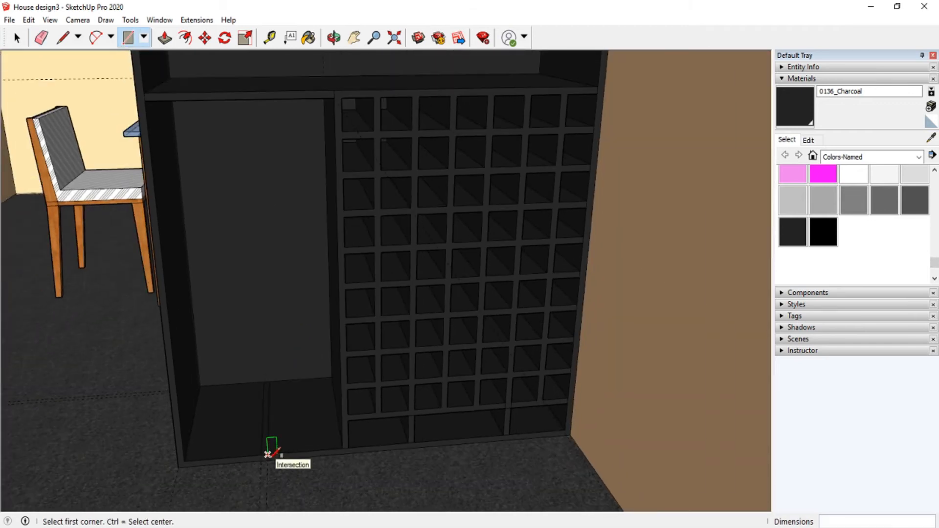
key("e")
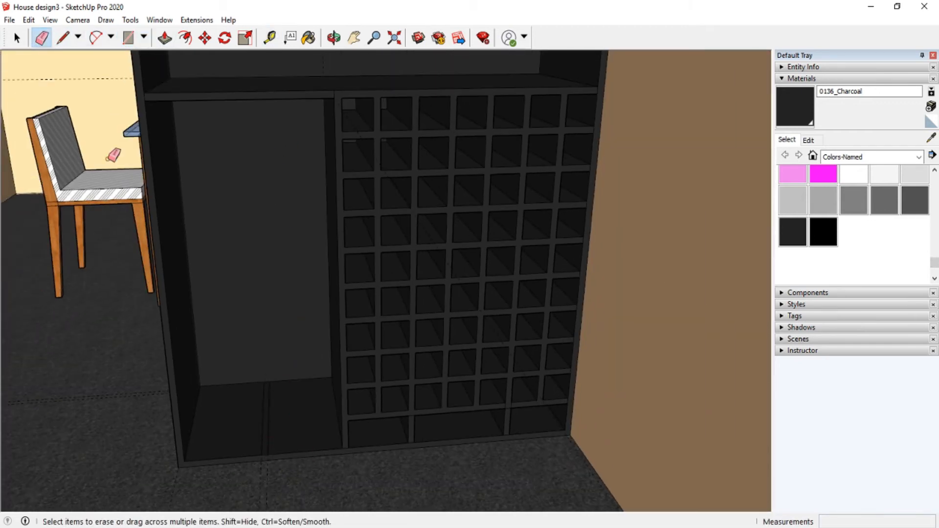
left_click(165, 38)
left_click_drag(264, 446, 277, 102)
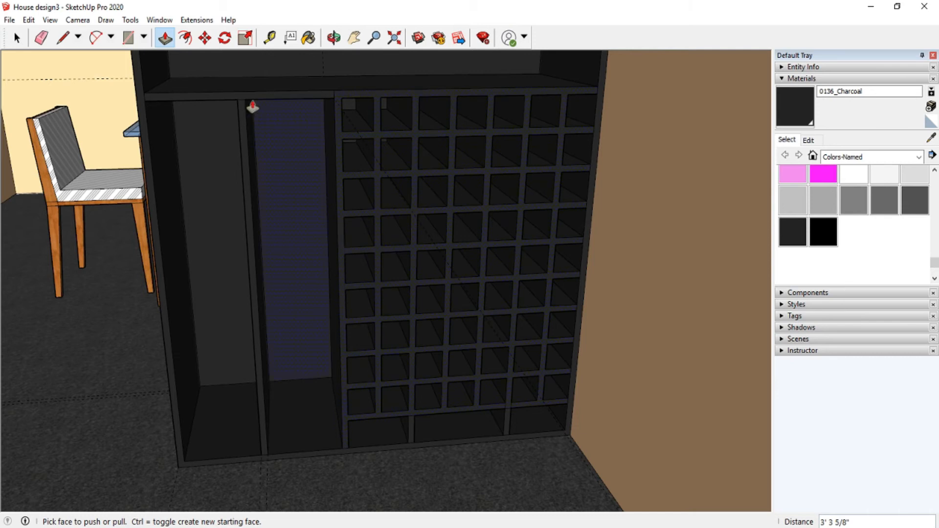
- Draw a horizontal line across the back of the bay beside the lattice, about 1' 8" above its floor
left_click(270, 38)
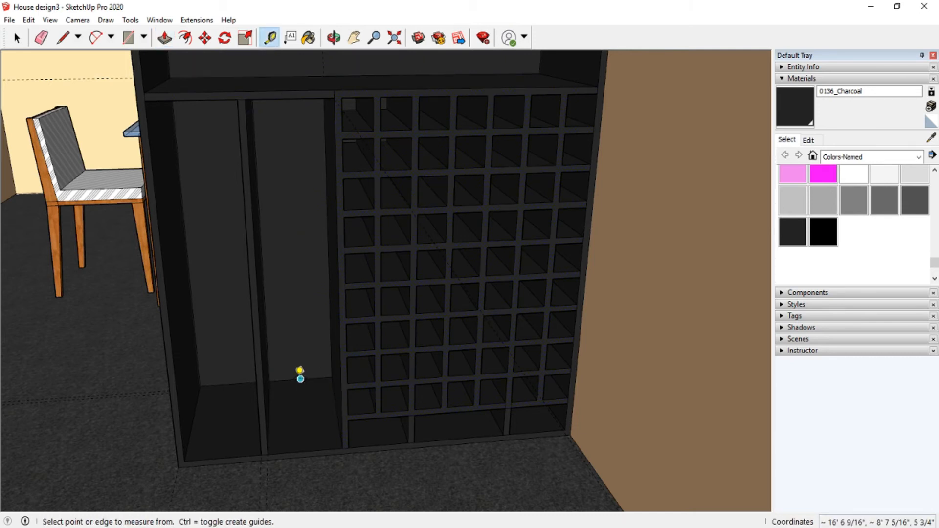
left_click(299, 375)
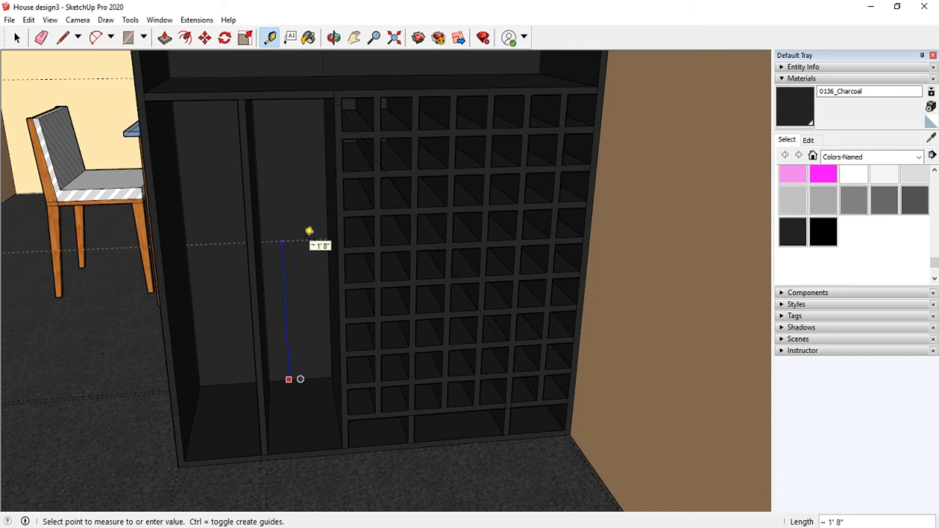
scroll(308, 230, "up", 5)
left_click(308, 233)
left_click(63, 38)
left_click(231, 245)
left_click(344, 239)
scroll(293, 230, "down", 5)
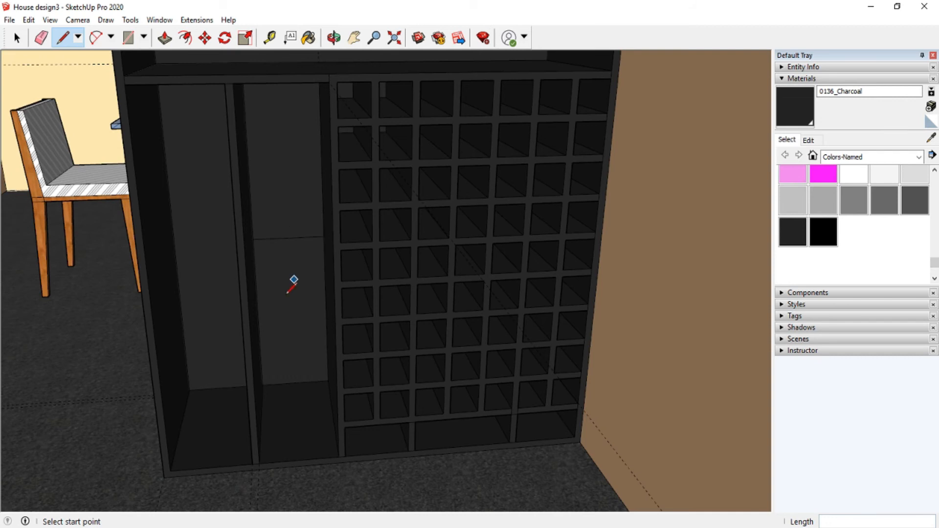
- Draw two more horizontal lines across the same bay's back, halving the sections above and below the middle line
left_click(258, 314)
left_click(326, 313)
left_click(247, 157)
left_click(321, 154)
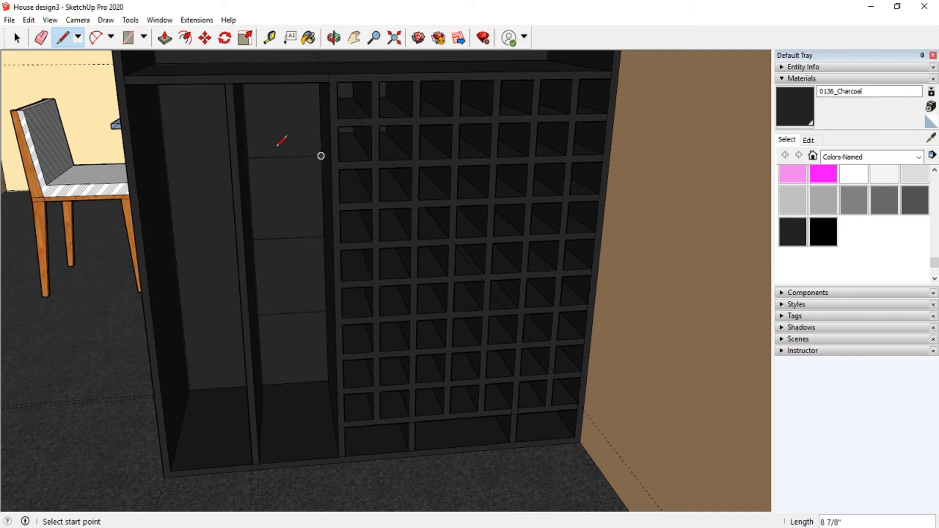
scroll(300, 153, "up", 3)
scroll(297, 159, "down", 2)
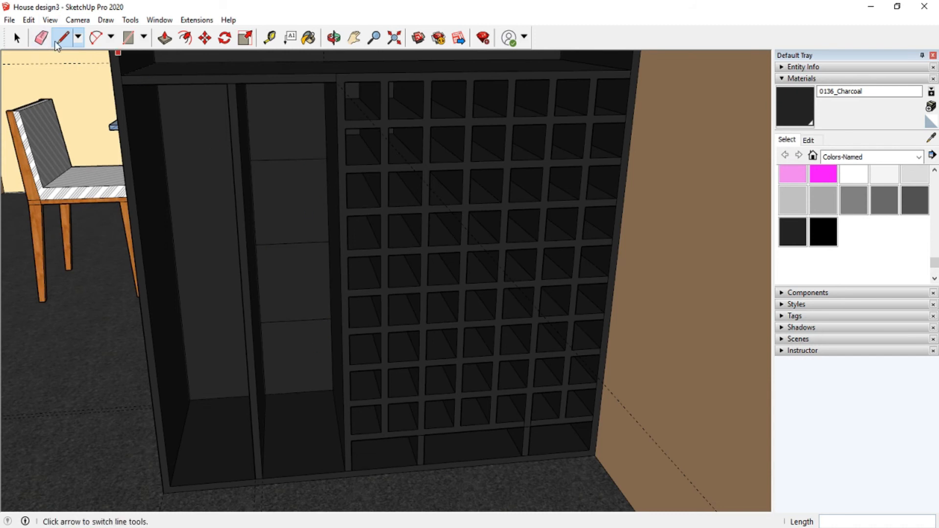
- Measure the lowest section on the back of the bay beside the lattice, and place guides .375" above and below the top line
left_click(269, 37)
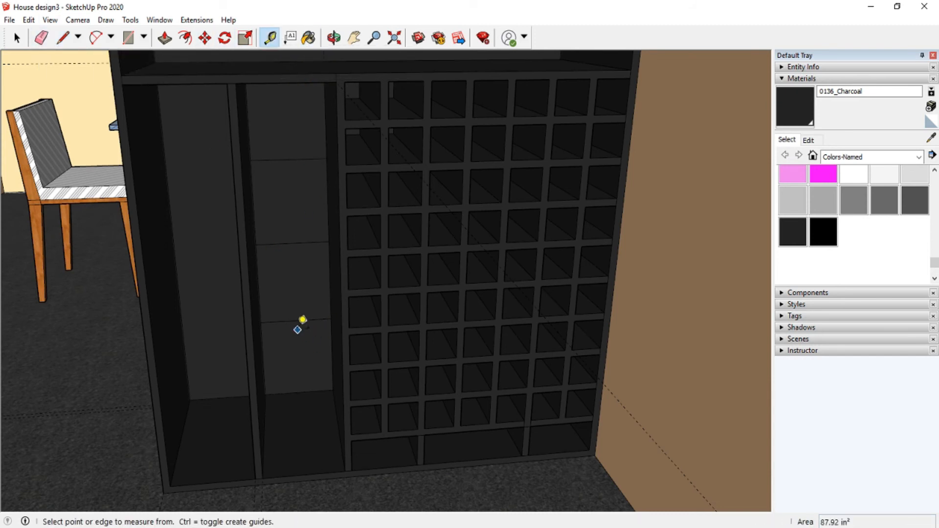
left_click(296, 321)
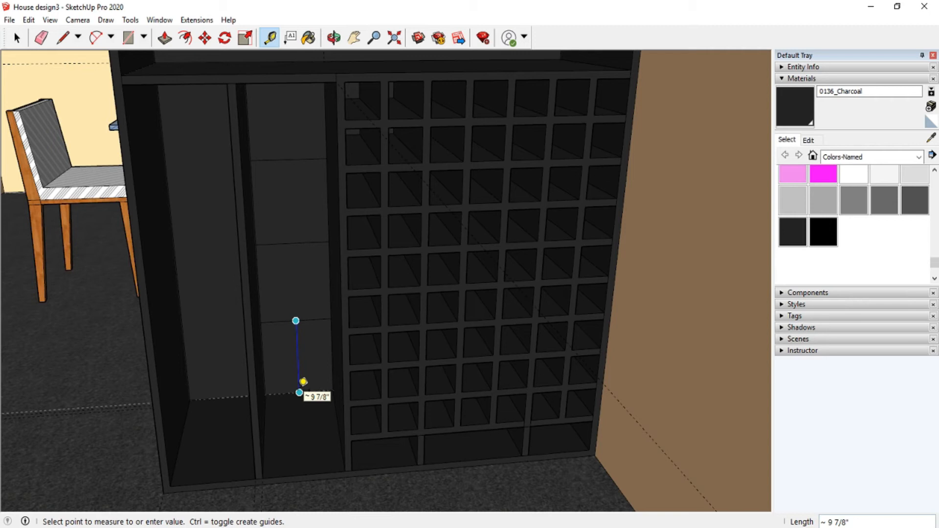
left_click(303, 381)
scroll(294, 110, "up", 5)
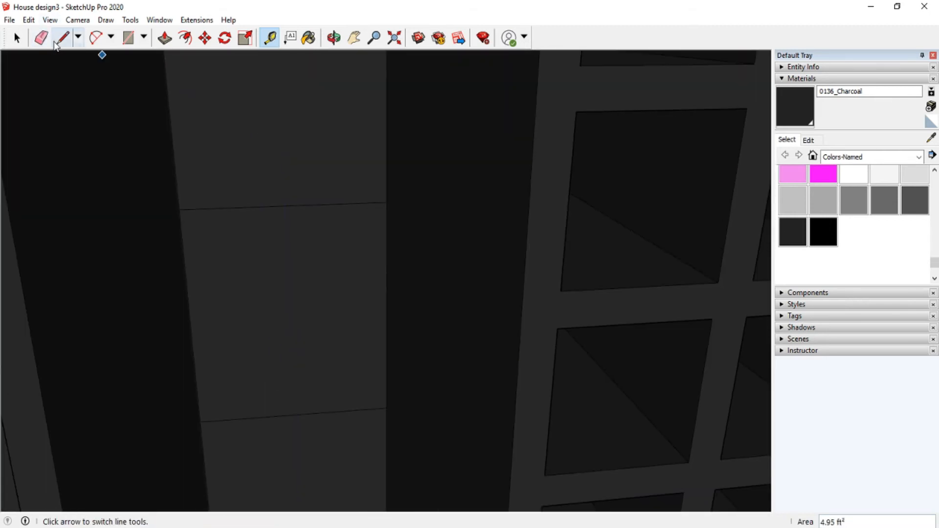
left_click(284, 205)
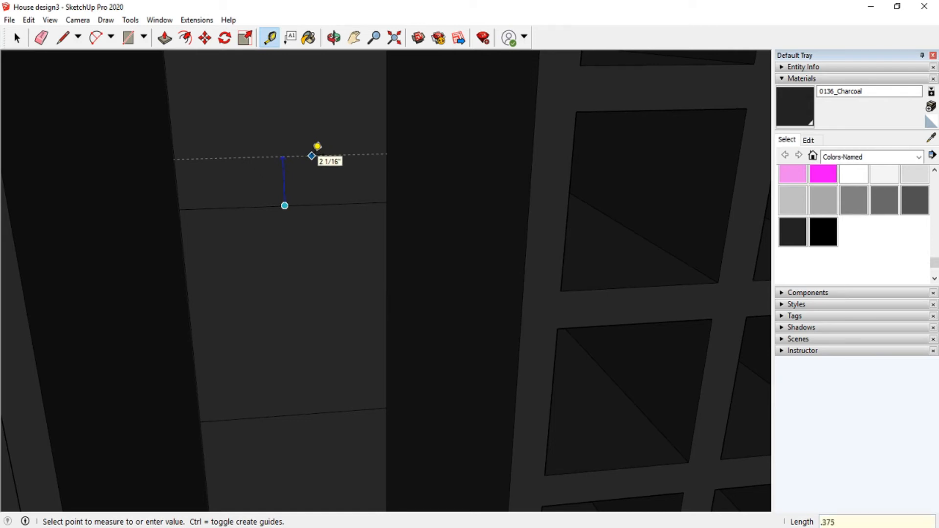
key("Return")
left_click(285, 205)
key("Escape")
scroll(295, 226, "up", 2)
left_click(283, 202)
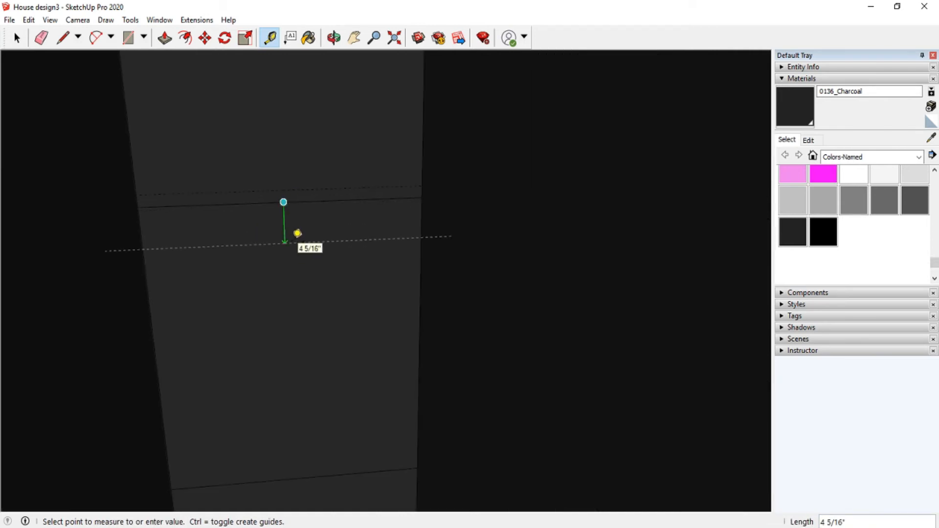
key("Return")
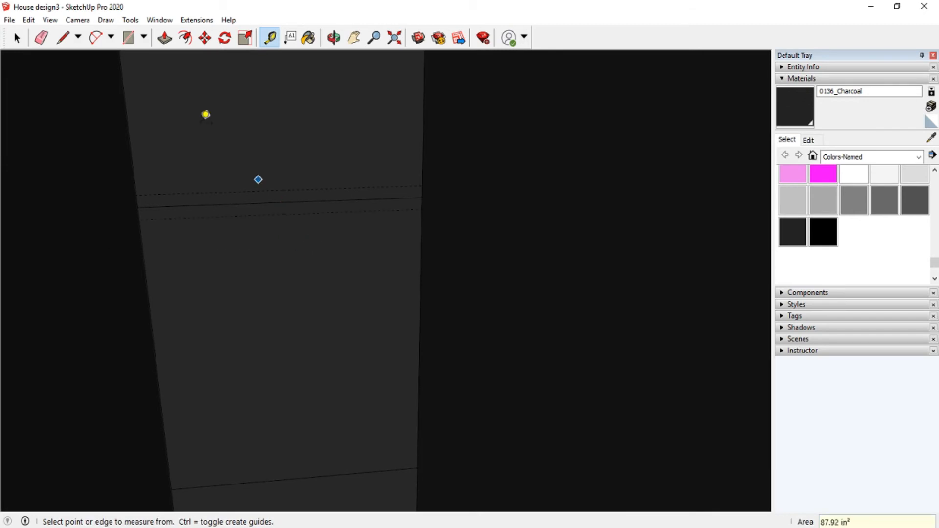
- Erase the top horizontal line and draw a rectangle between its two guides across the bay's back
left_click(41, 37)
left_click(128, 38)
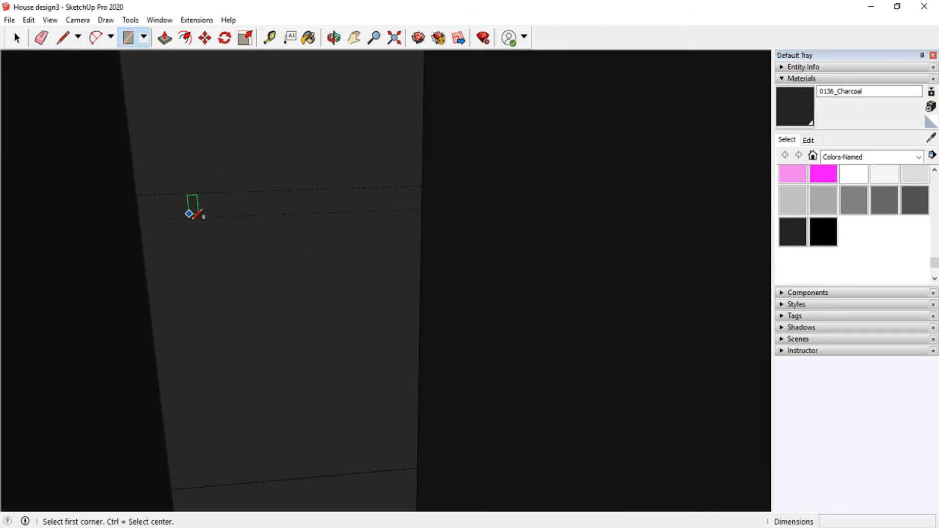
left_click(137, 195)
left_click(421, 210)
- Place guides .375" above and below the middle horizontal line on the bay's back
scroll(293, 159, "down", 4)
scroll(315, 328, "up", 4)
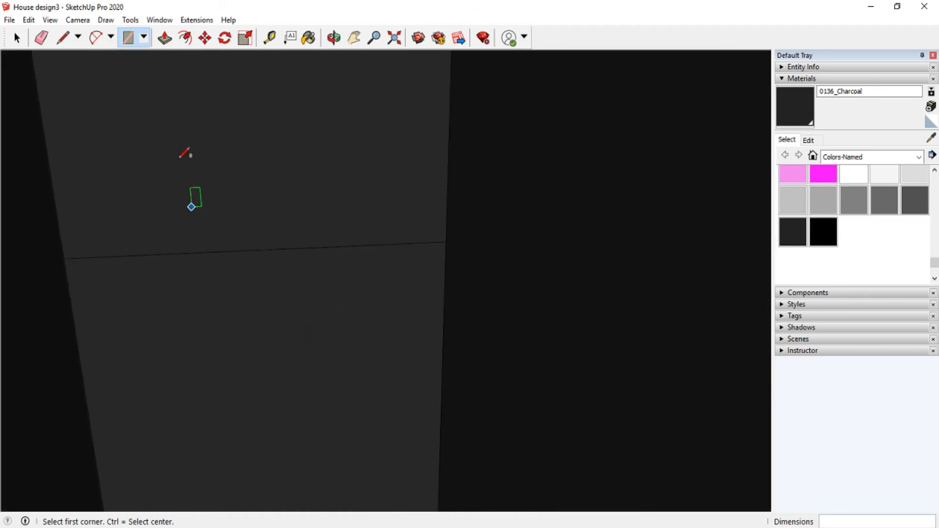
left_click(269, 38)
left_click(262, 250)
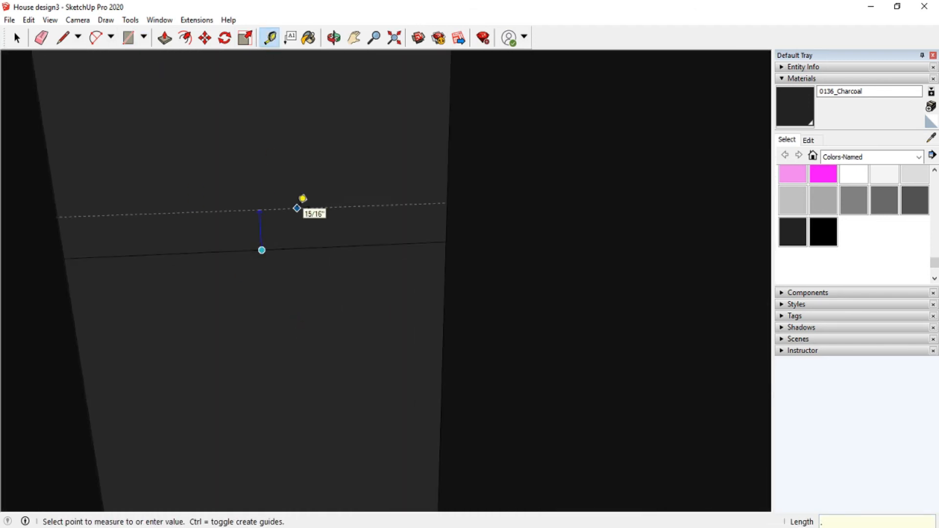
type(".375")
key("Return")
left_click(283, 249)
type(".375")
key("Return")
- Erase the middle horizontal line and draw a rectangle between its two guides across the bay's back
left_click(41, 37)
left_click(149, 255)
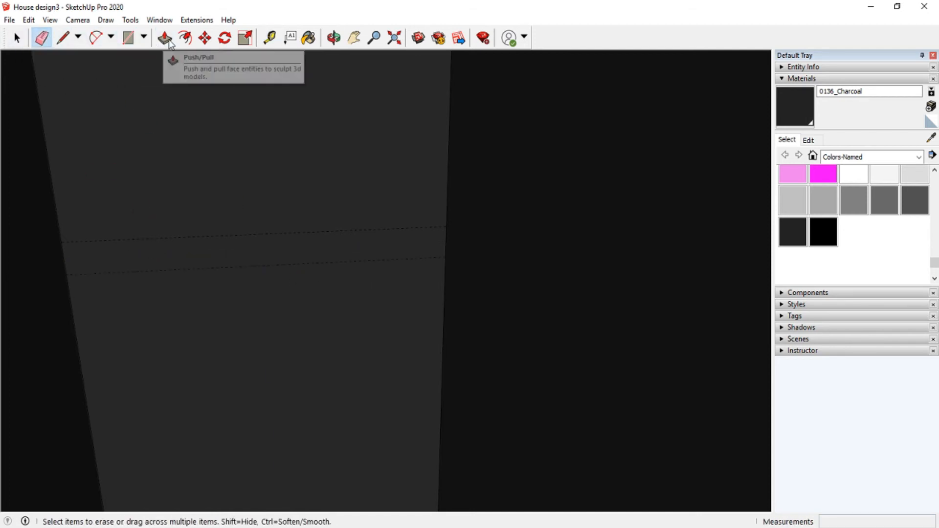
left_click(128, 37)
left_click(62, 241)
left_click(444, 257)
- Place guides .375" above and below the lowest horizontal line on the bay's back
scroll(293, 204, "down", 5)
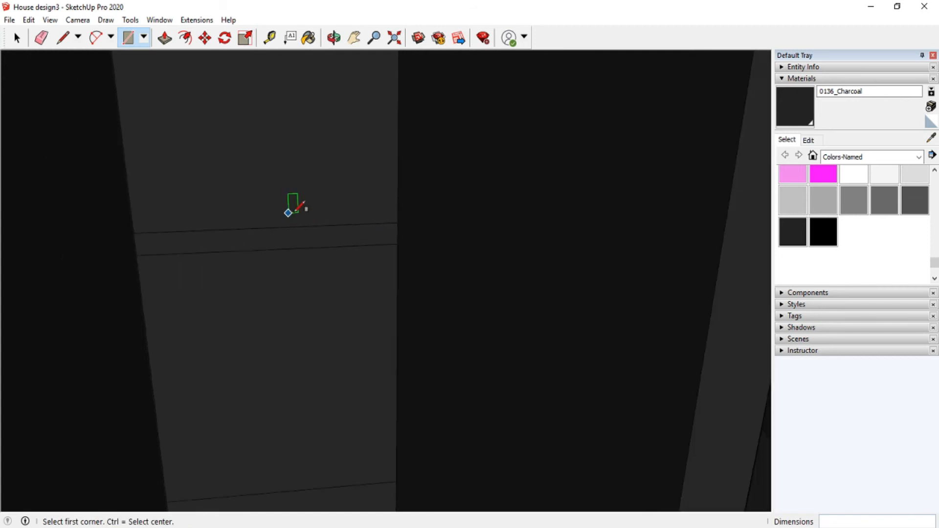
scroll(335, 256, "up", 5)
key("p")
key("t")
left_click(282, 218)
key("Return")
left_click(294, 217)
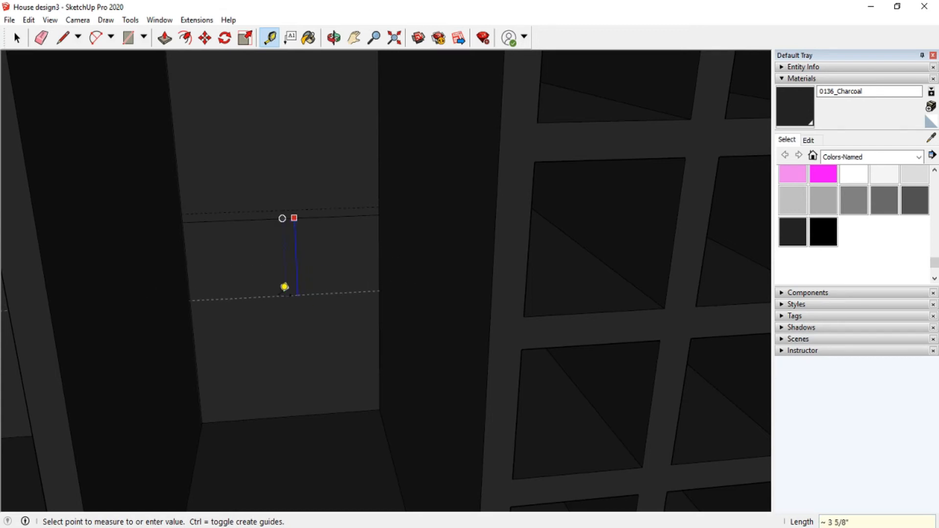
key("Return")
- Erase the lowest horizontal line and draw a rectangle between its two guides across the bay's back
scroll(220, 167, "up", 3)
left_click(41, 37)
left_click(128, 37)
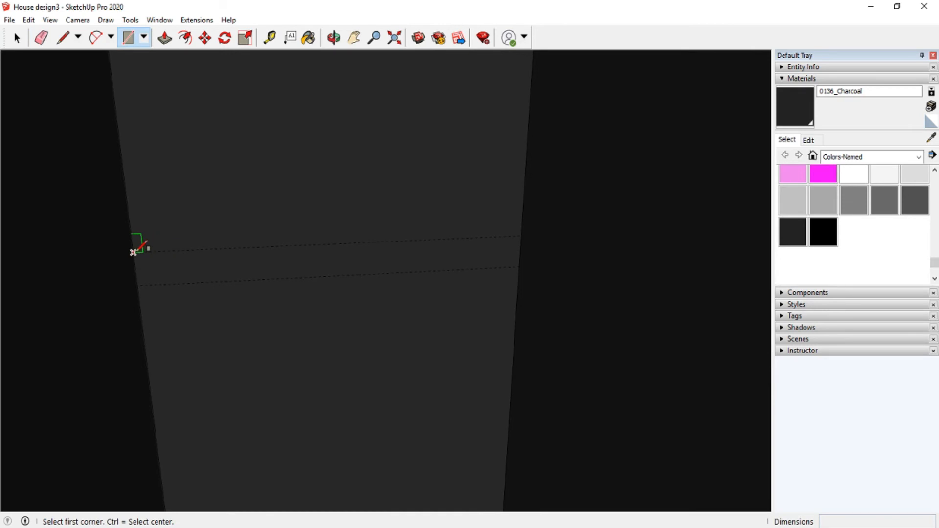
left_click(135, 252)
left_click(519, 267)
- Draw three matching shelf rectangles between the guides on the back of the outer bay, across the partition from the finished strips
scroll(320, 268, "down", 5)
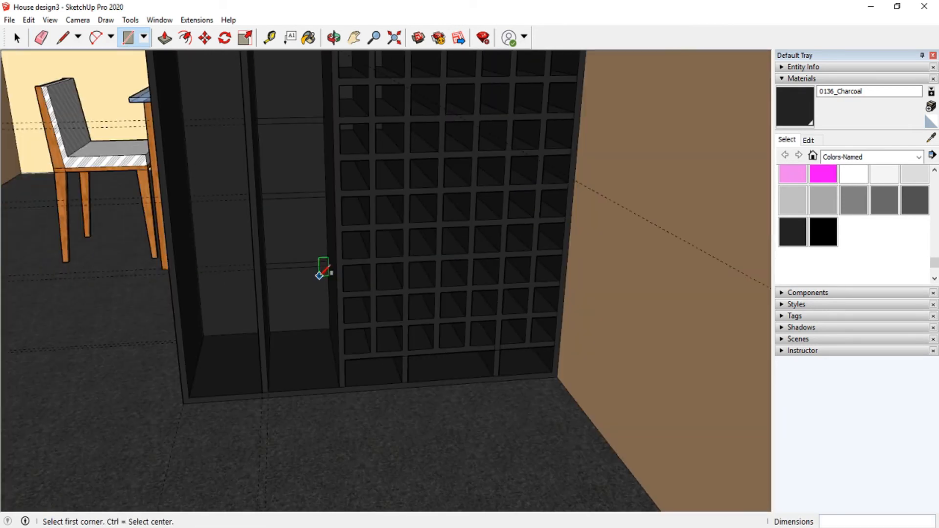
scroll(321, 268, "up", 6)
left_click(163, 153)
left_click(383, 166)
left_click(188, 382)
left_click(384, 386)
scroll(300, 267, "down", 3)
left_click(247, 283)
left_click(403, 292)
- Pull the top shelf strips in both bays 1' 6" forward, flush with the partition's front edge
scroll(361, 345, "down", 3)
scroll(421, 369, "up", 4)
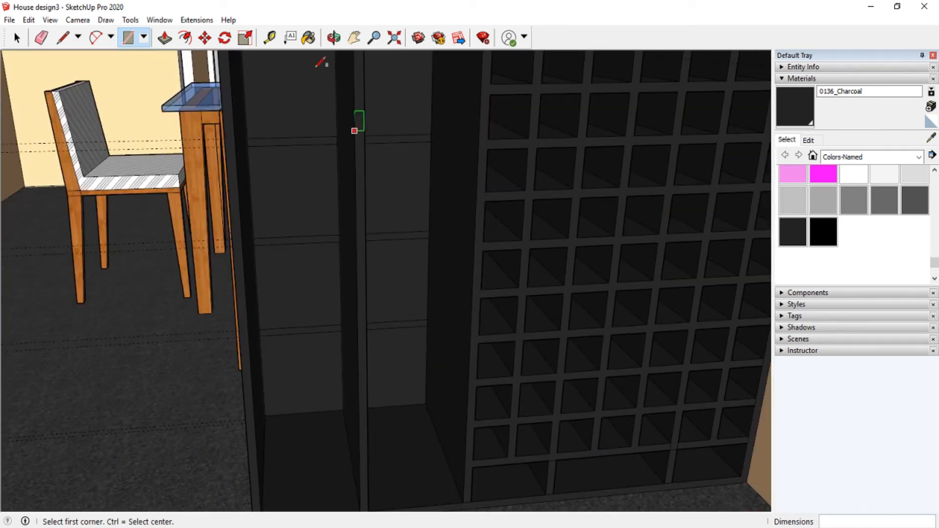
left_click(173, 39)
left_click(315, 153)
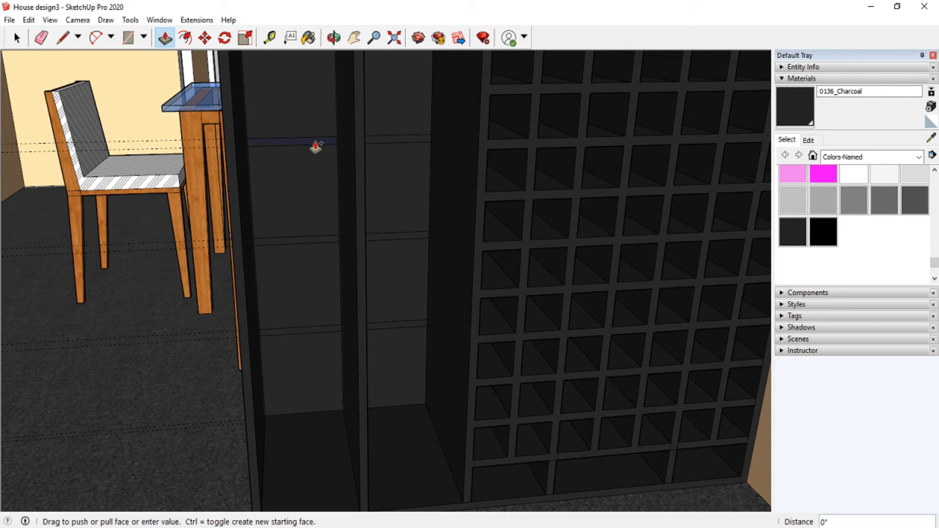
left_click(356, 142)
left_click(368, 140)
left_click(373, 159)
- Pull the middle and lowest shelf strips in both bays forward, flush with the partition's front edge
left_click(333, 239)
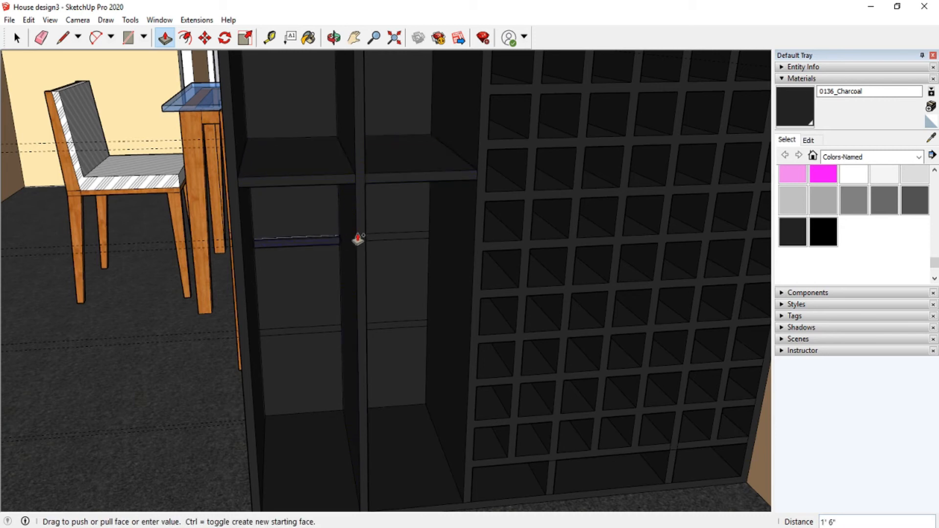
left_click(359, 241)
left_click(391, 236)
left_click(358, 253)
left_click(388, 332)
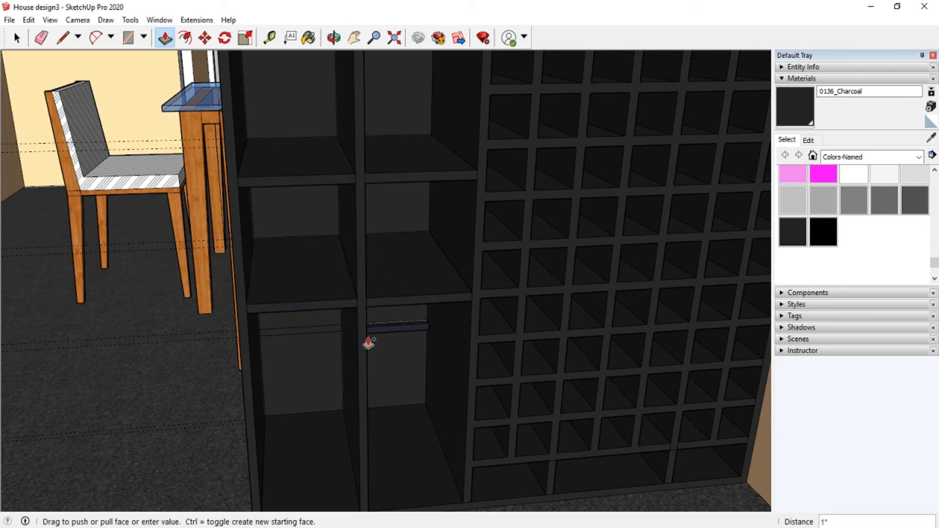
left_click(365, 341)
left_click(329, 333)
left_click(358, 334)
- Examine the new shelves beside the lattice rack and the cabinet's open upper compartment
scroll(279, 172, "down", 2)
scroll(283, 176, "up", 1)
scroll(285, 174, "down", 1)
left_click(334, 37)
left_click_drag(490, 168, 426, 295)
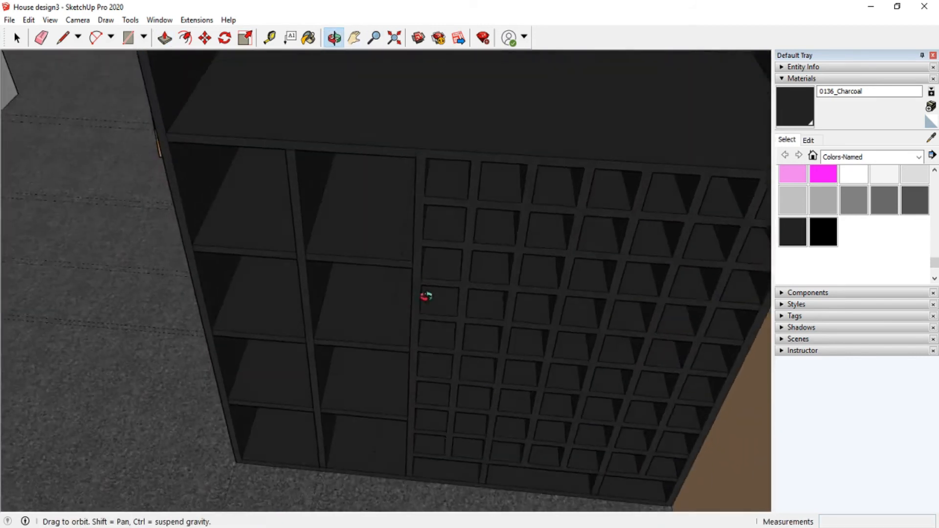
scroll(382, 201, "down", 4)
scroll(401, 209, "down", 2)
left_click_drag(412, 198, 662, 236)
scroll(473, 250, "up", 3)
mouse_move(473, 251)
left_mouse_down()
mouse_move(399, 256)
mouse_move(446, 205)
mouse_move(387, 259)
mouse_move(390, 320)
left_mouse_up()
key("e")
left_click(354, 38)
left_click(334, 37)
left_click_drag(395, 269, 417, 263)
scroll(417, 263, "up", 3)
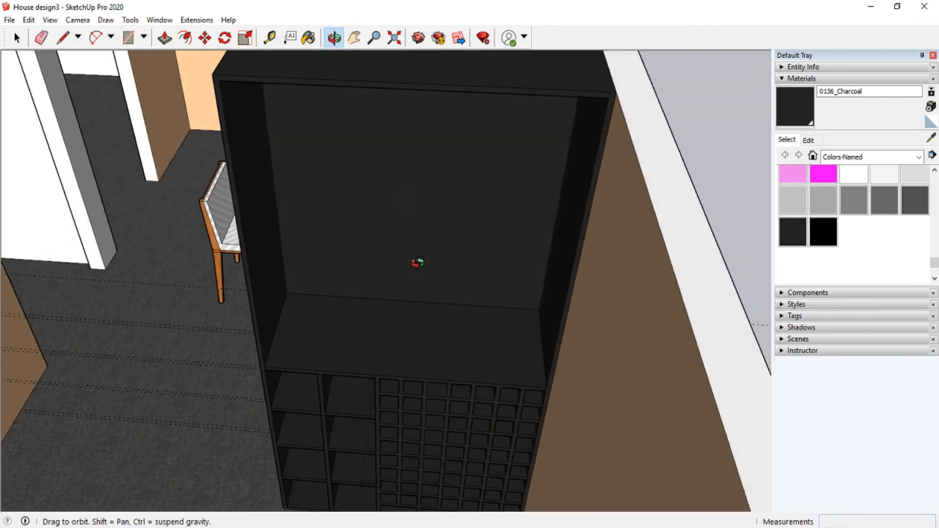
- Draw two lines across the upper compartment's floor, the front one about 4 1/2" behind the front edge, and erase the rear one
left_click(353, 37)
left_click_drag(401, 212, 397, 273)
left_click(334, 38)
left_click_drag(404, 230, 409, 138)
scroll(407, 141, "up", 2)
left_click(354, 38)
left_click_drag(387, 190, 333, 248)
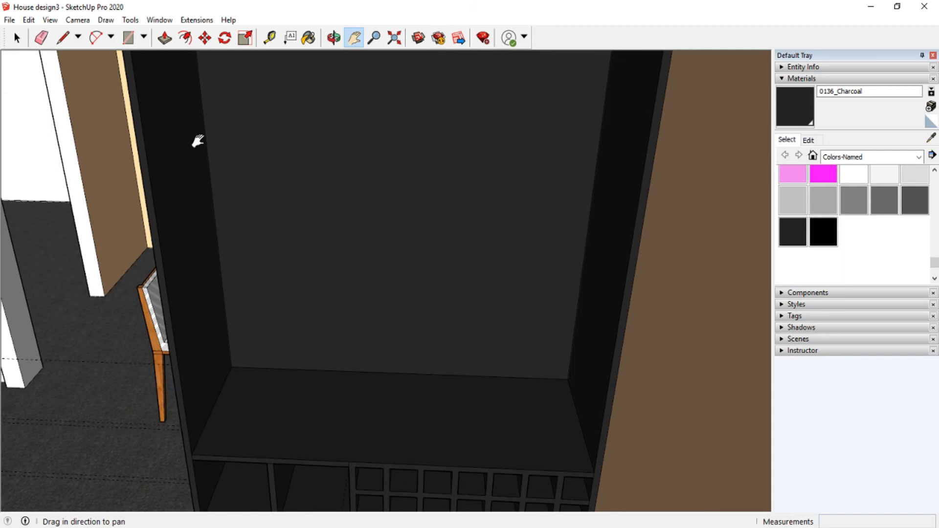
left_click(63, 38)
left_click(213, 407)
left_click(566, 420)
left_click(202, 429)
left_click(581, 444)
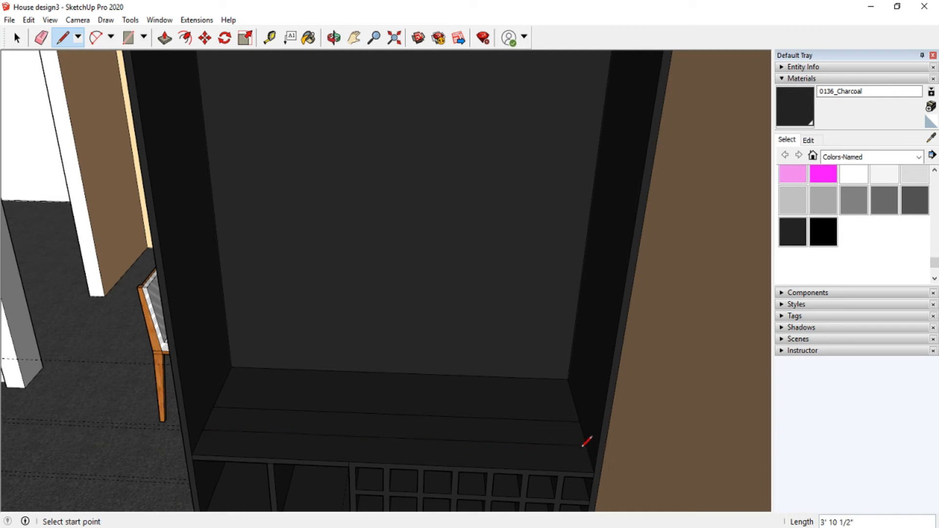
left_click(41, 38)
left_click(360, 412)
- Draw a centre line on the upper compartment's floor, running from the cross line to the back edge
key("l")
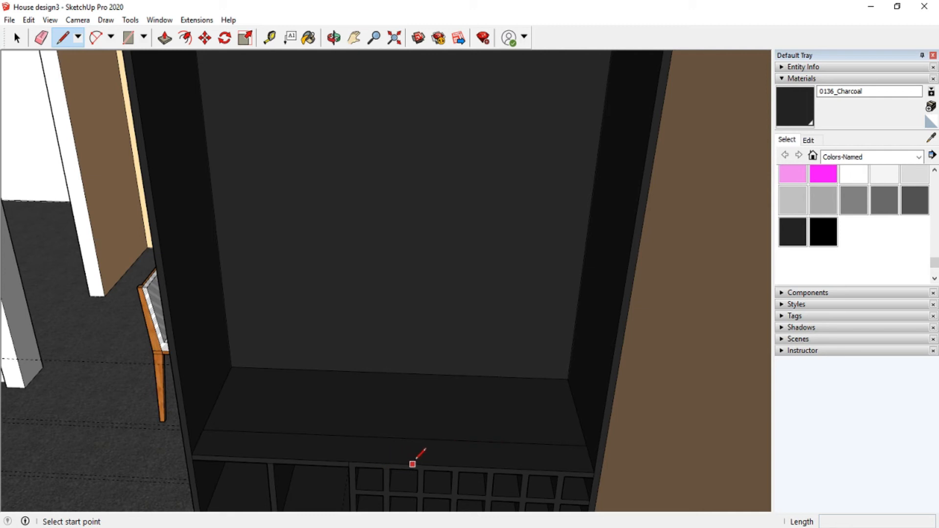
left_click(391, 437)
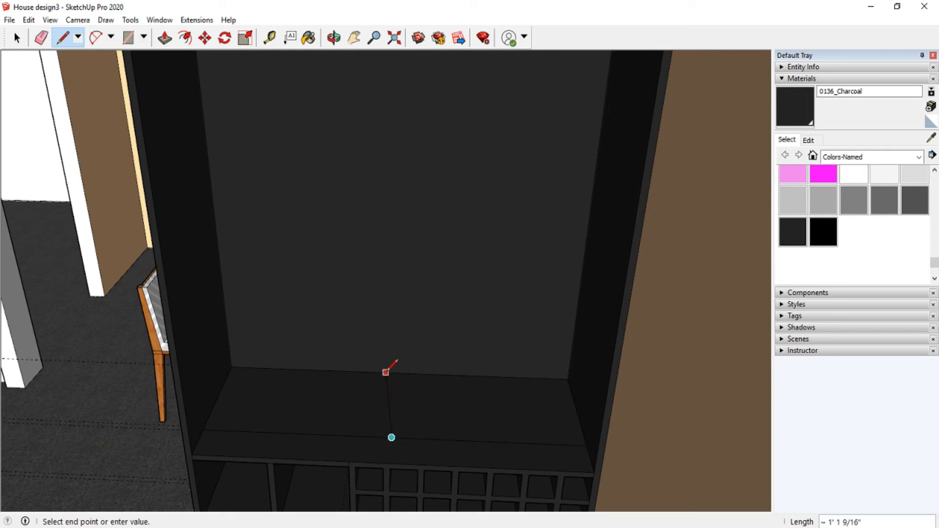
left_click(389, 464)
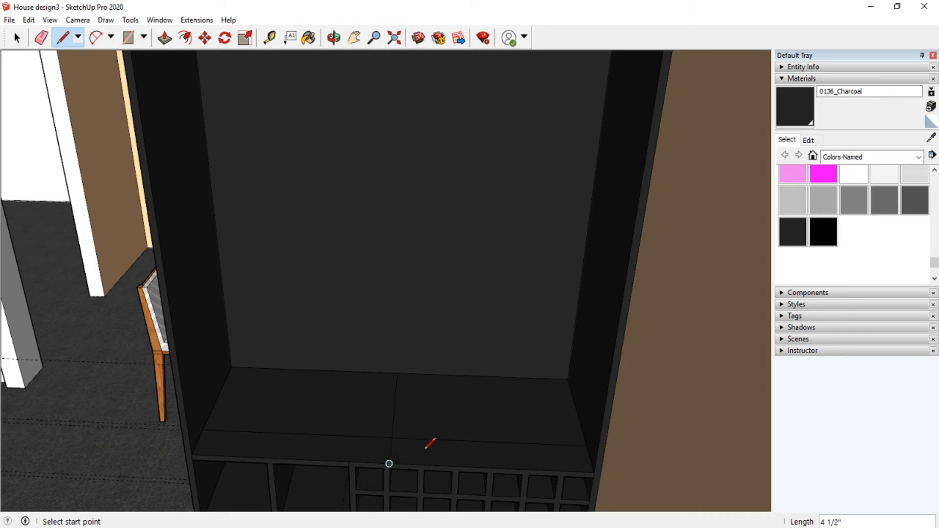
scroll(462, 279, "up", 1)
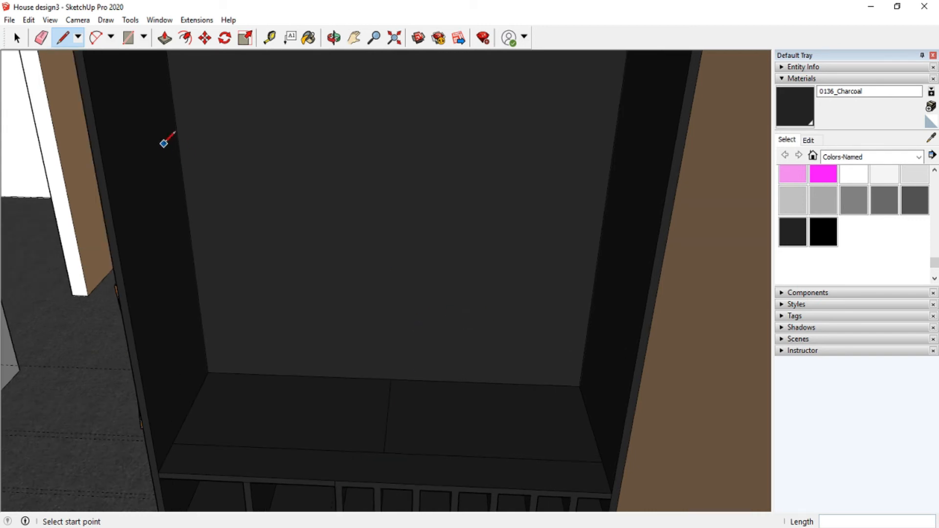
- Place guides .375" on each side of the centre line and erase that line
left_click(269, 38)
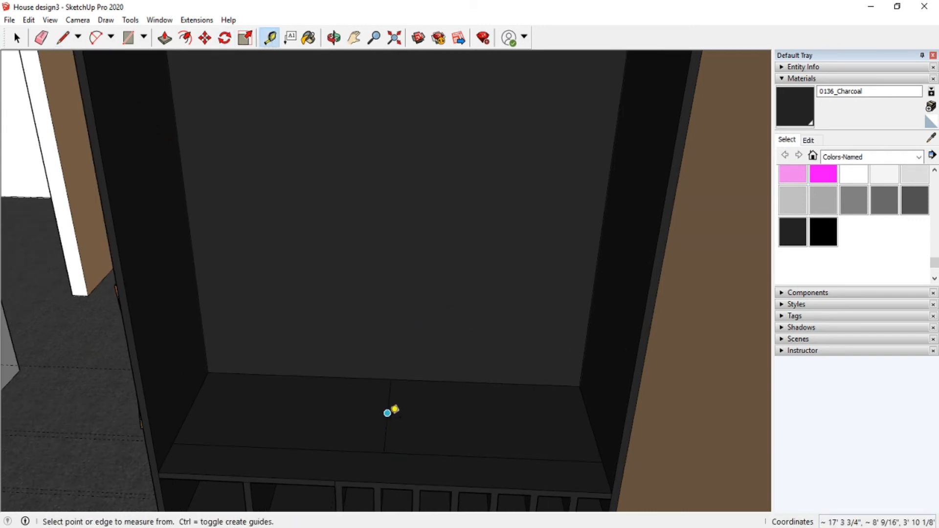
left_click(388, 414)
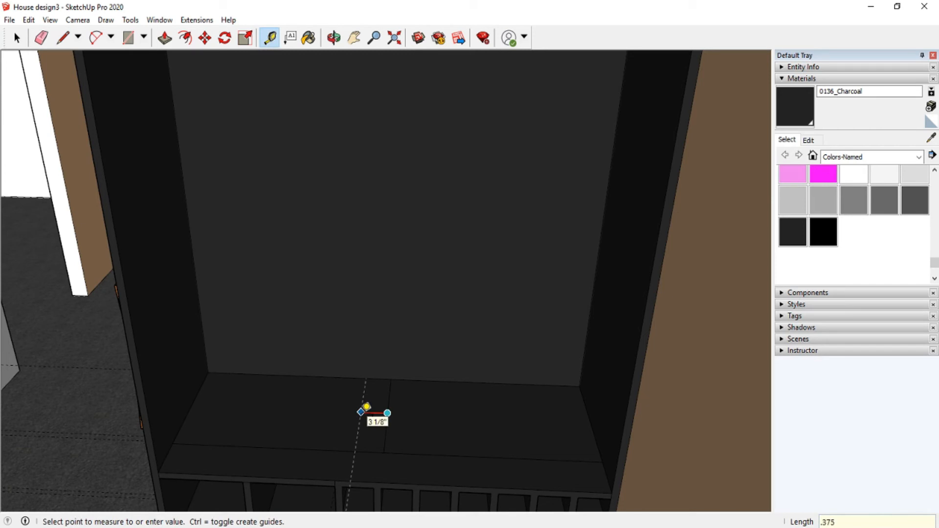
key("Return")
scroll(371, 405, "up", 1)
left_click(388, 399)
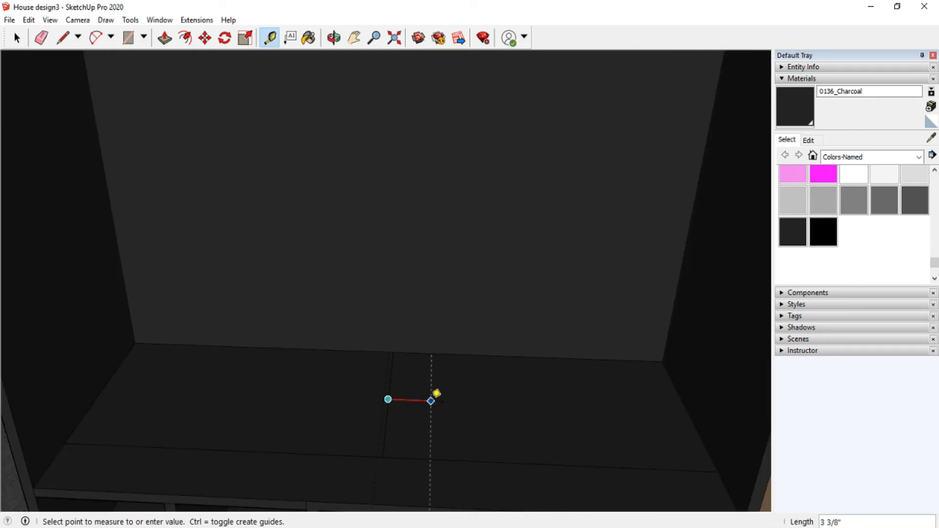
left_click(42, 37)
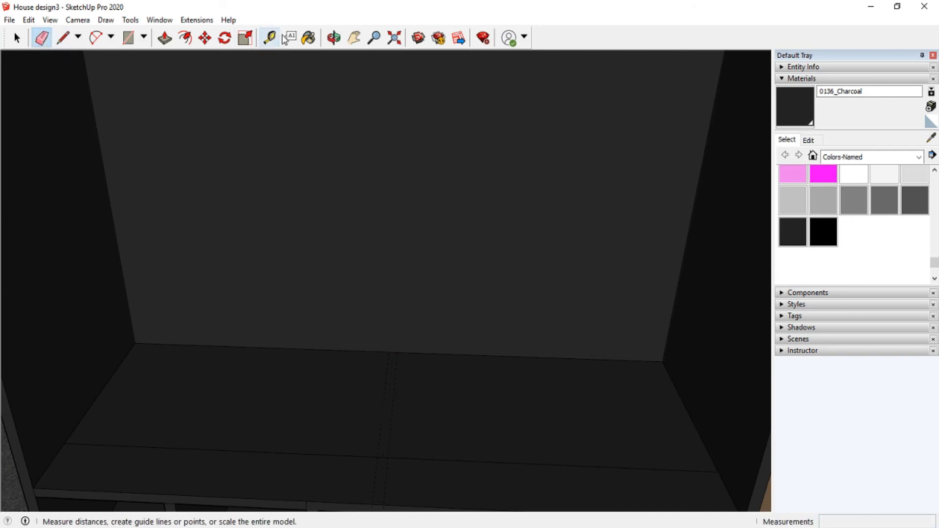
- Draw a 3/4" by 1' 1 1/2" rectangle between the guides and pull it up 4' 1 1/8" to the cabinet top
left_click(128, 38)
left_click(388, 352)
left_click(389, 457)
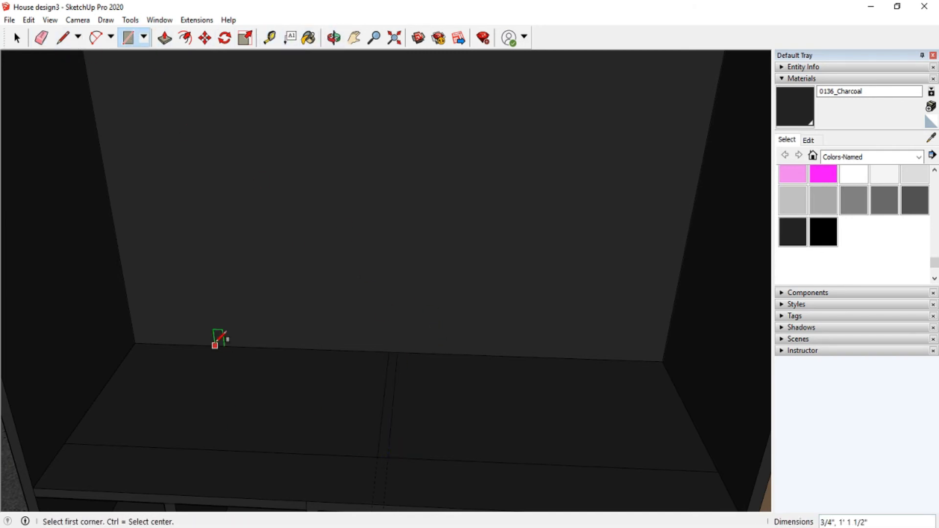
scroll(352, 367, "down", 5)
scroll(358, 261, "up", 2)
key("p")
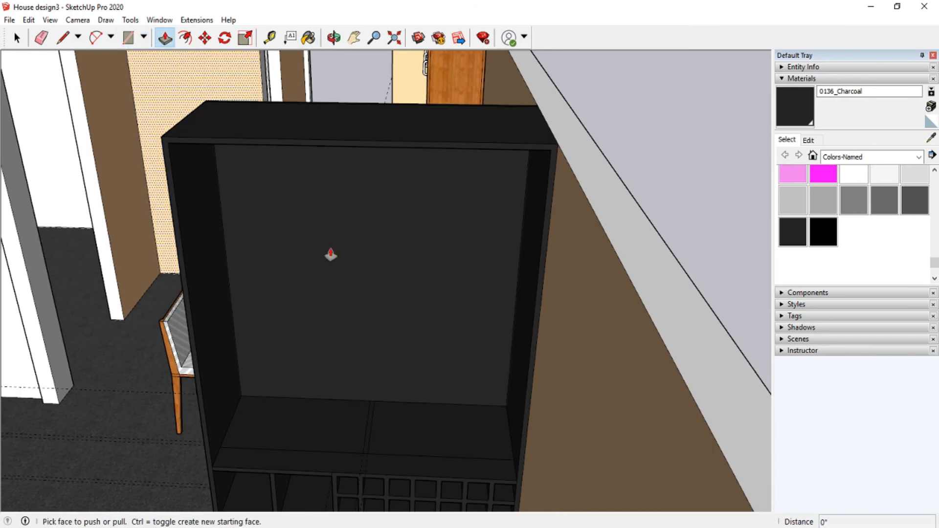
left_click(367, 451)
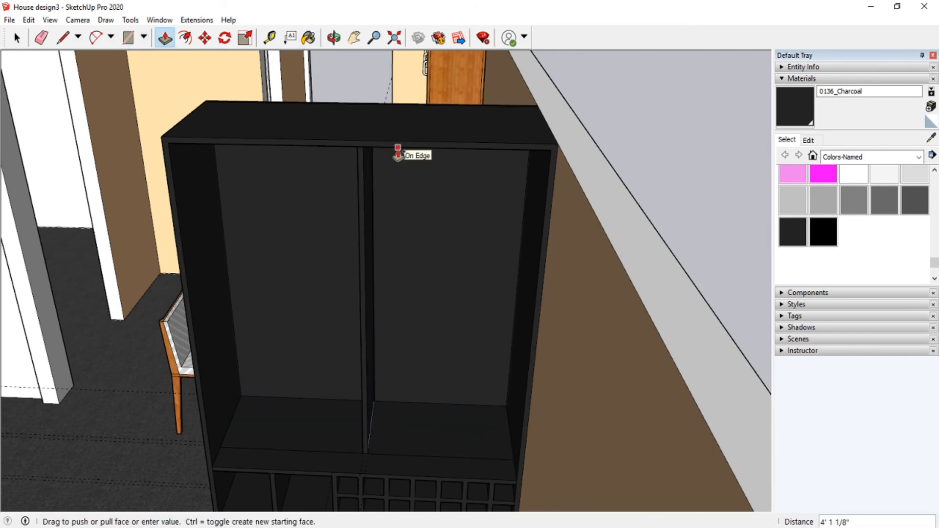
left_click(391, 151)
- Erase the cross line left on the upper compartment's floor in front of the partition
scroll(472, 216, "down", 3)
scroll(451, 378, "up", 3)
key("space")
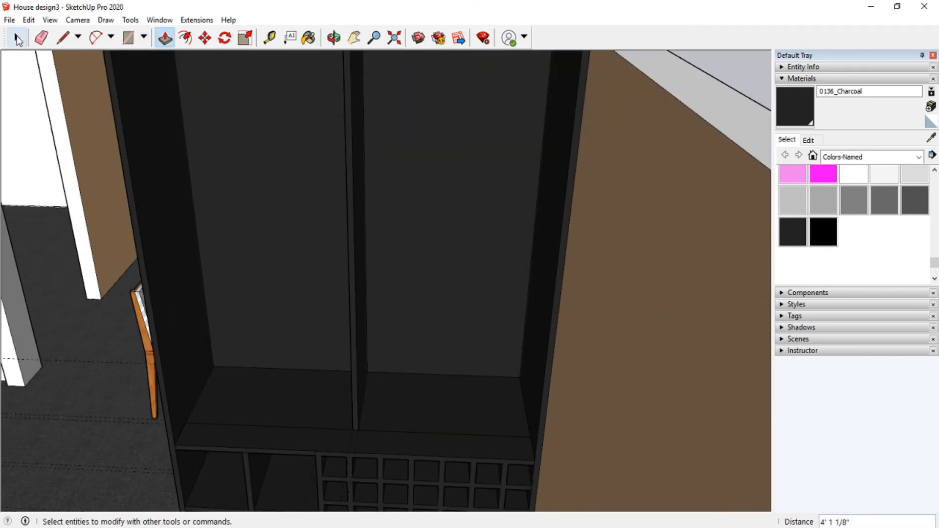
key("e")
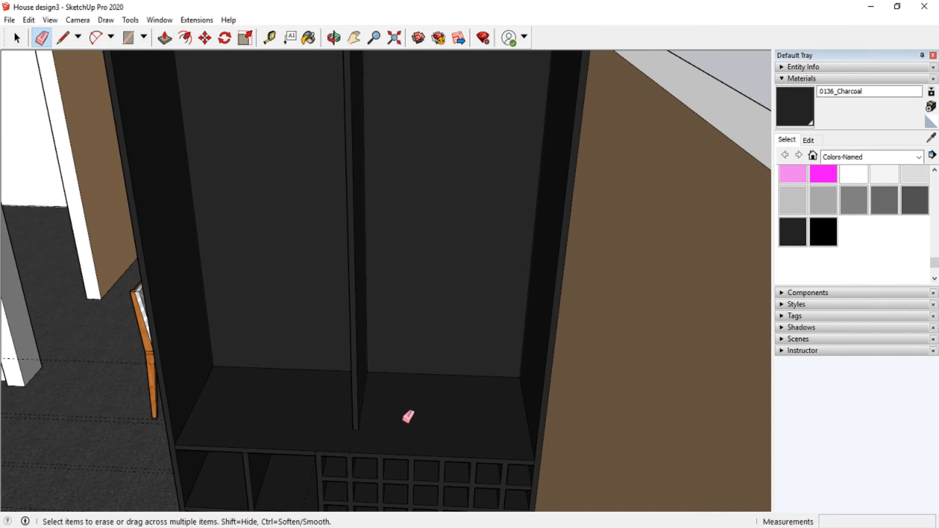
- Draw three horizontal 1' 10 7/8" lines across the back face of the upper compartment's right bay, dividing it into four roughly equal parts
scroll(376, 378, "down", 3)
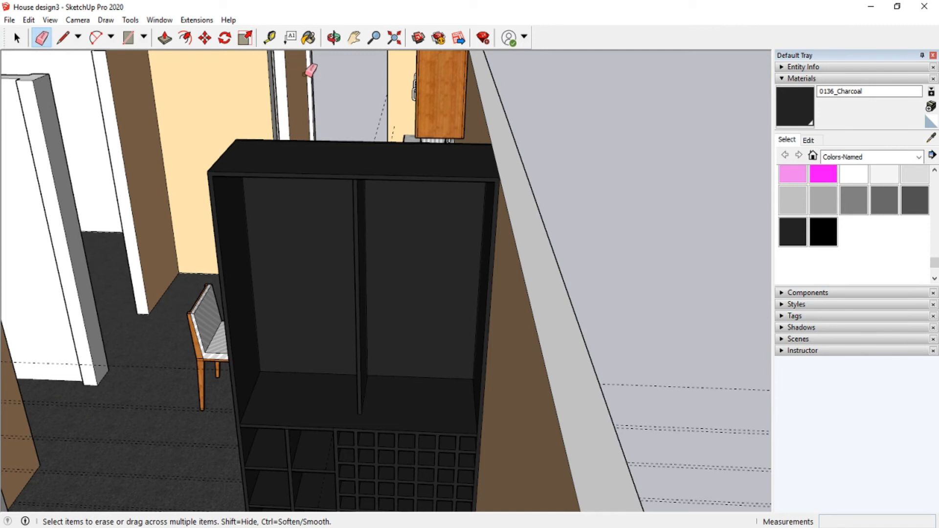
left_click(334, 38)
left_click_drag(401, 186, 477, 270)
scroll(476, 270, "up", 5)
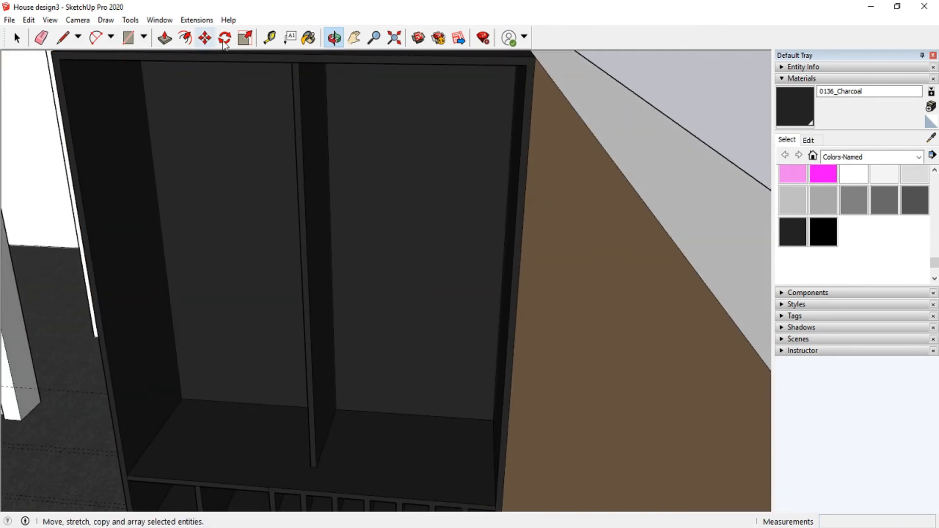
key("l")
left_click(331, 245)
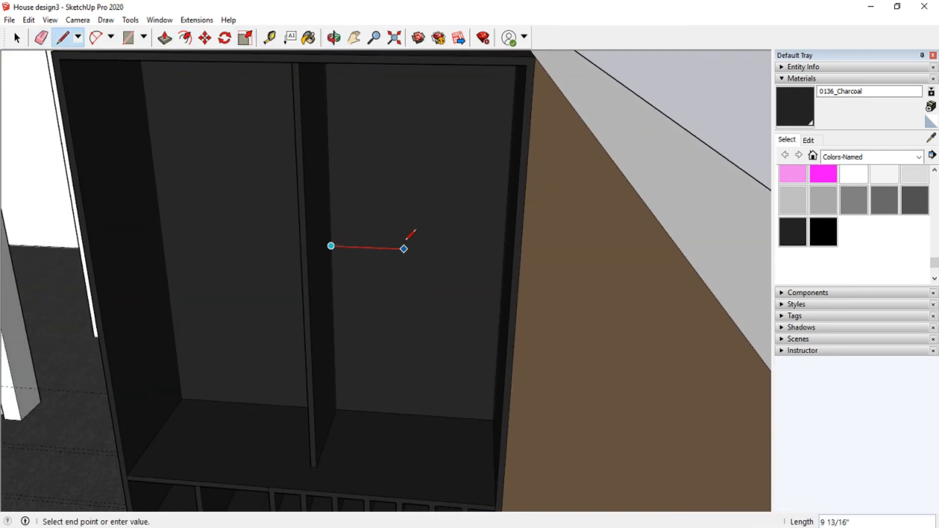
left_click(504, 253)
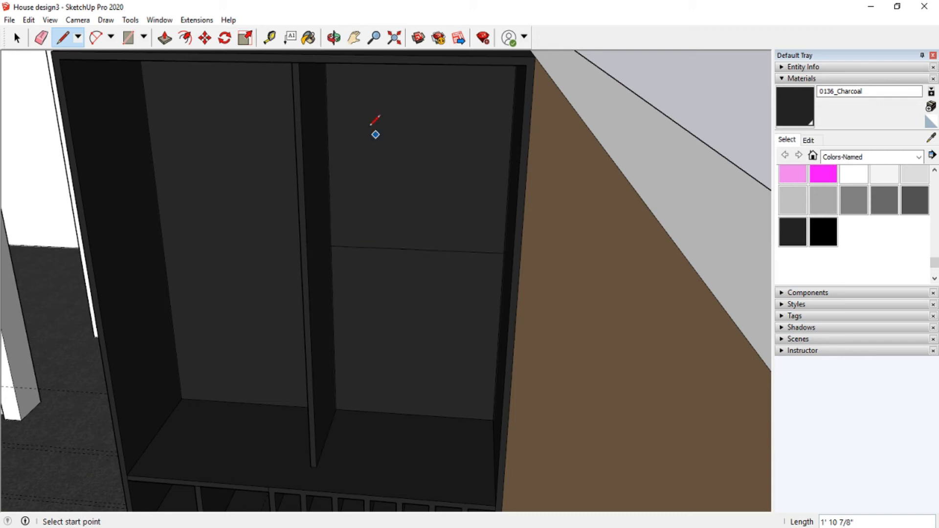
left_click(327, 151)
left_click(509, 156)
left_click(497, 341)
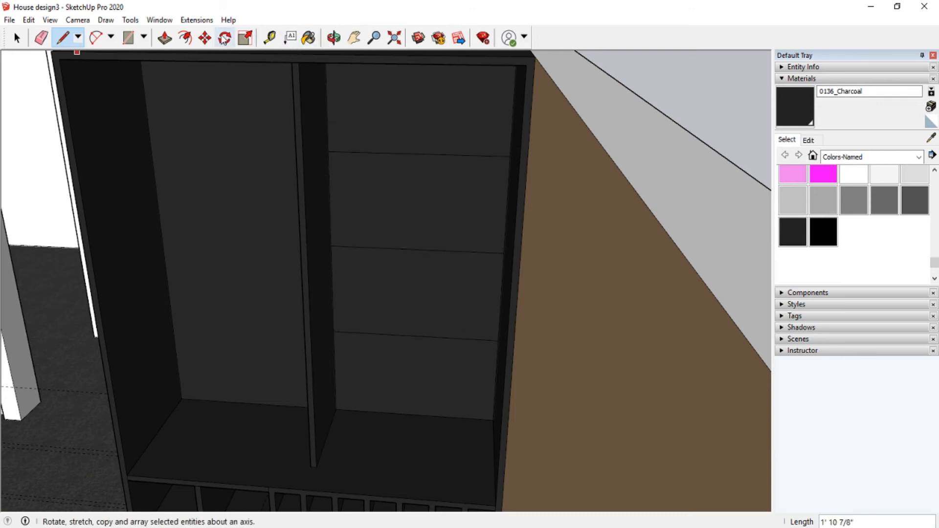
- Place guides .375" above and below the lowest shelf line in the right bay and erase that line
left_click(269, 37)
scroll(399, 328, "up", 3)
left_click(400, 335)
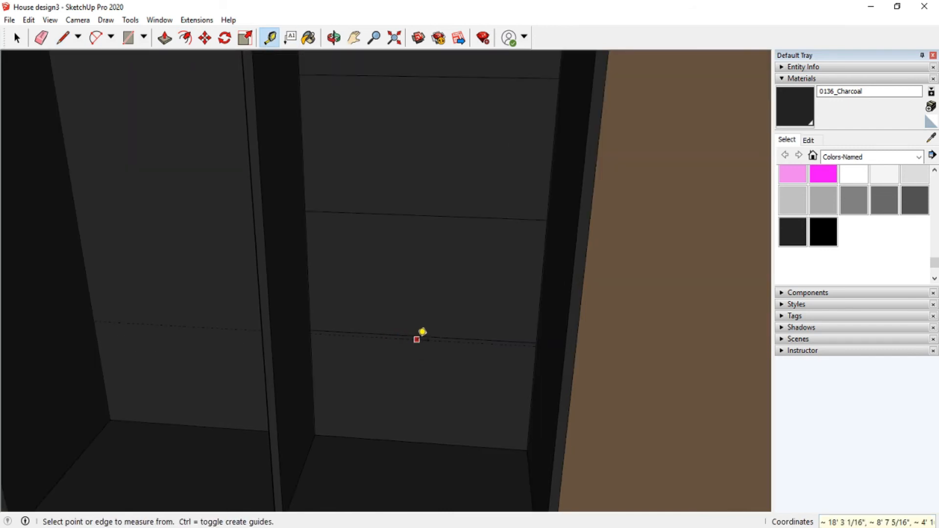
scroll(419, 331, "up", 3)
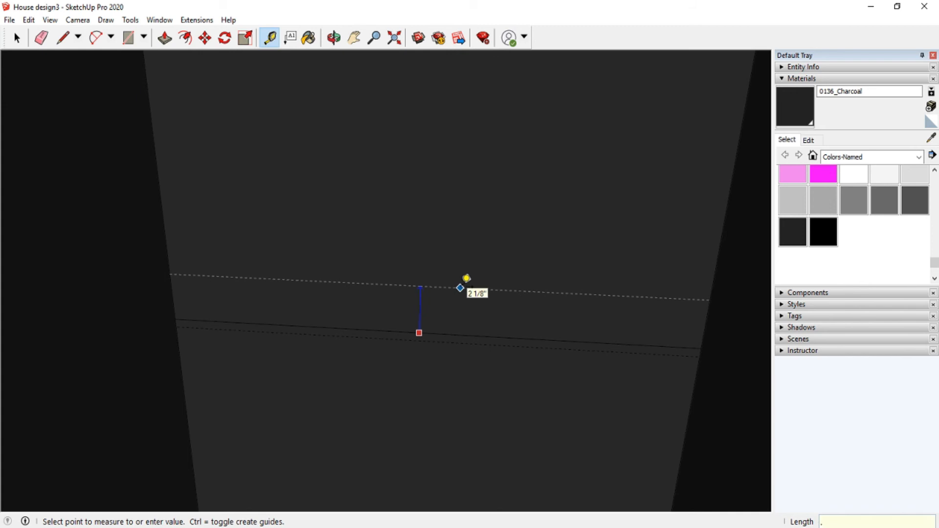
key("Return")
left_click(41, 38)
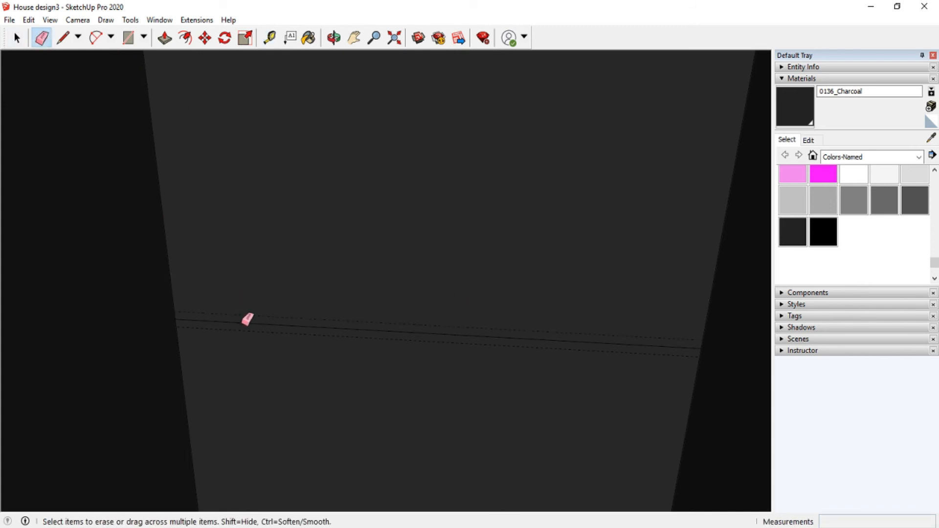
- Draw a rectangle between the lowest pair of guides, spanning the full width of the right bay's back face
left_click(128, 37)
left_click(174, 311)
left_click(703, 357)
- Place guides .375" above and below the middle shelf line in the right bay and erase that line
scroll(478, 195, "up", 3)
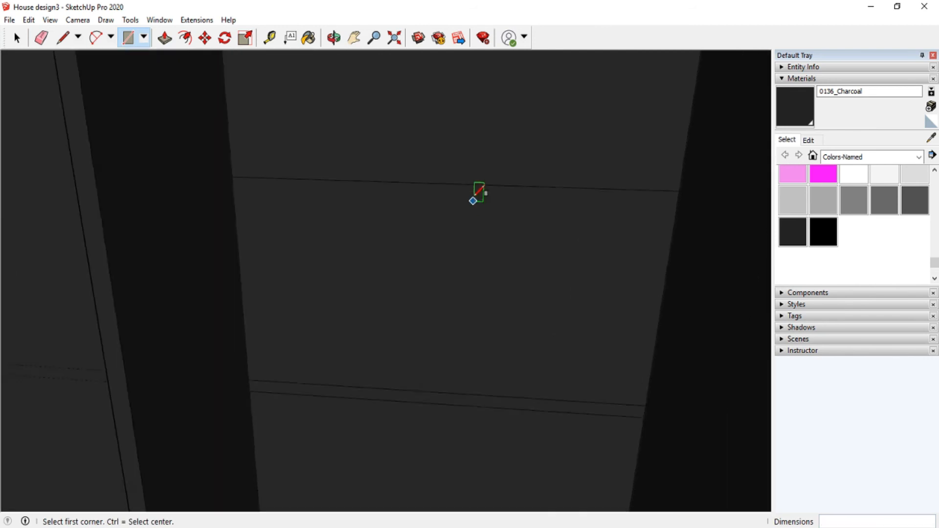
left_click(270, 37)
left_click(440, 185)
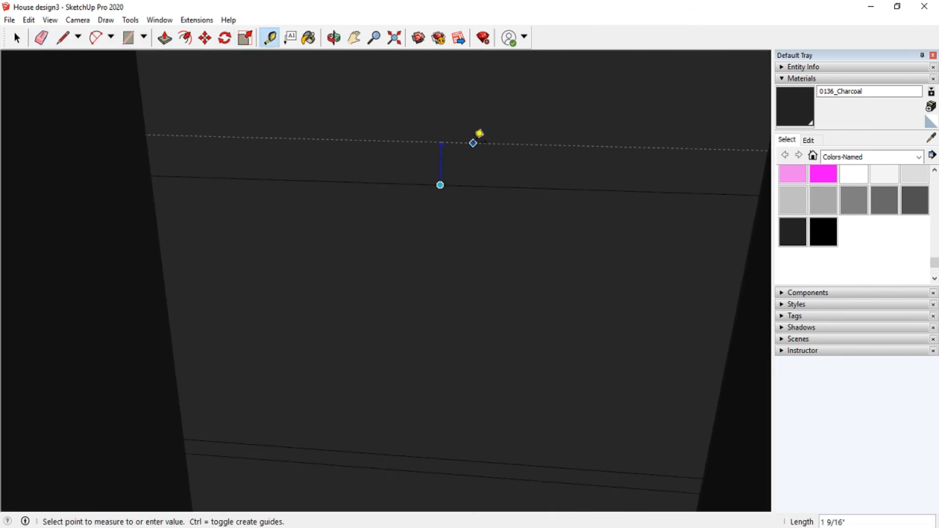
type(".375")
key("Return")
left_click(459, 185)
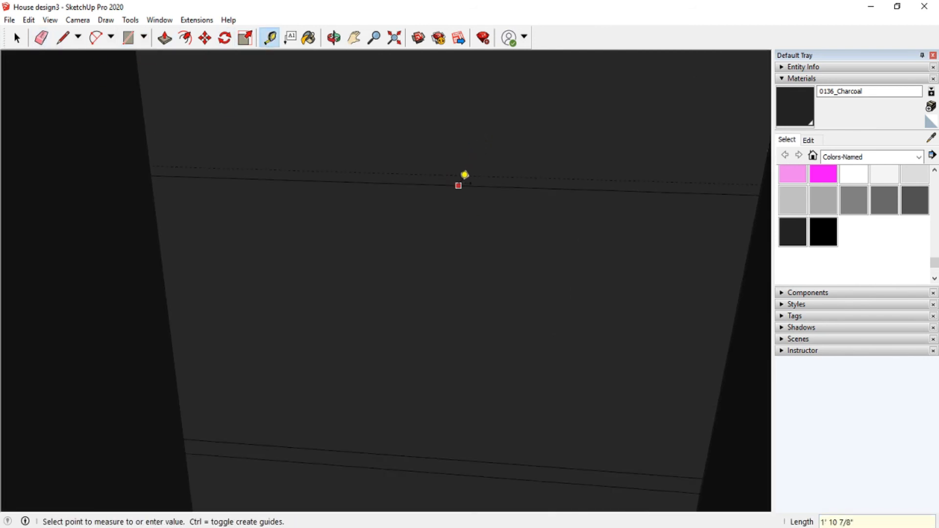
key("Return")
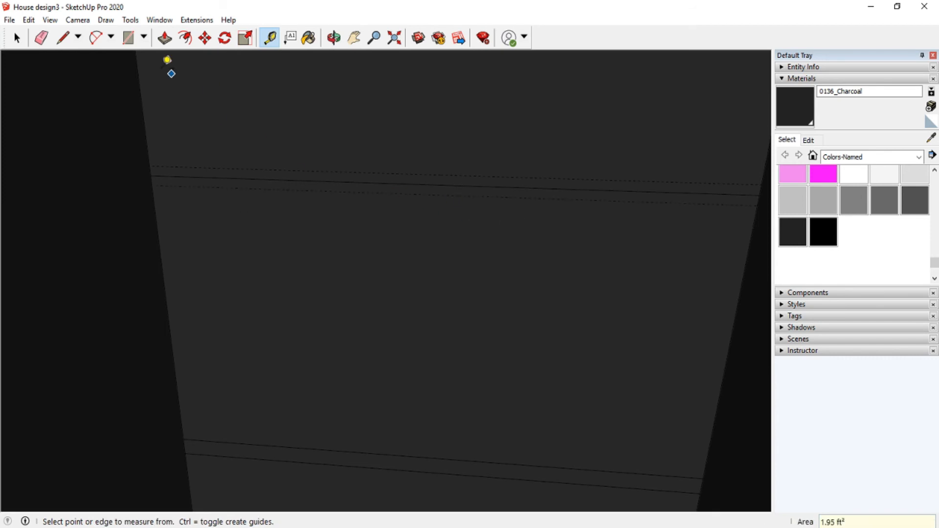
left_click(41, 38)
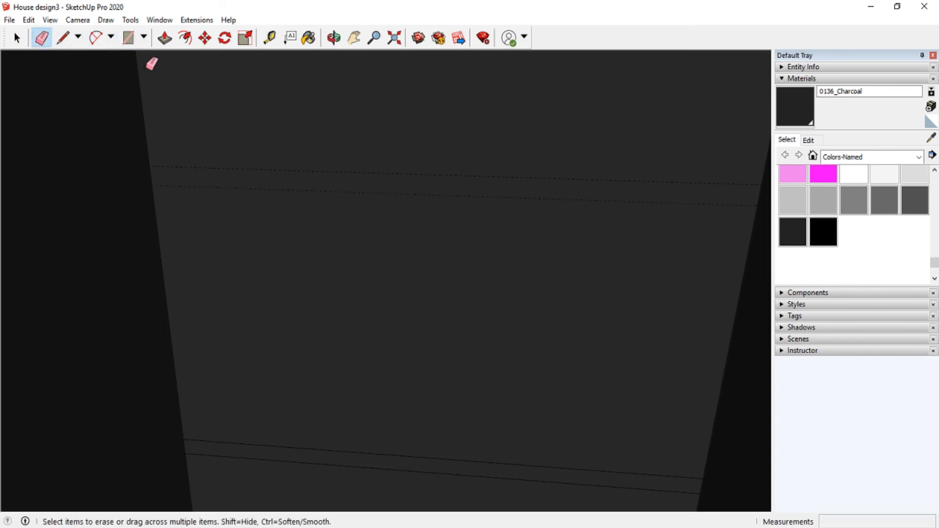
- Draw a 3/4" by 1' 10 7/8" rectangle between the middle pair of guides on the right bay's back face
left_click(128, 38)
left_click(150, 166)
left_click(756, 206)
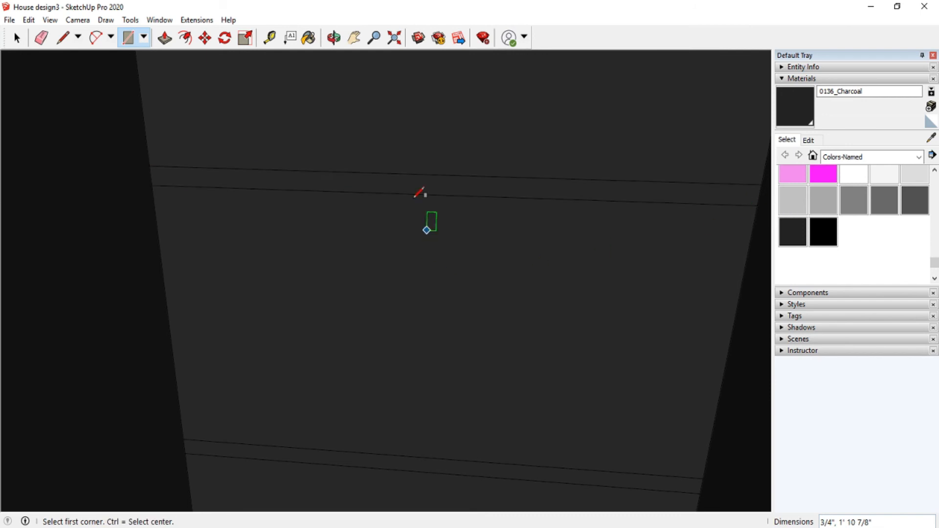
- Place guides .375" above and below the top shelf line in the right bay and erase that line
left_click(355, 38)
left_click_drag(401, 313, 517, 243)
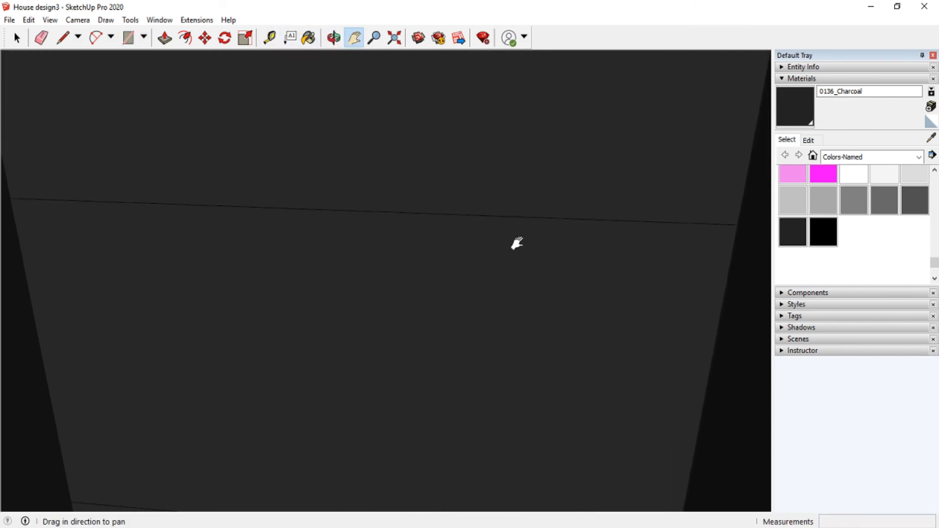
left_click(270, 38)
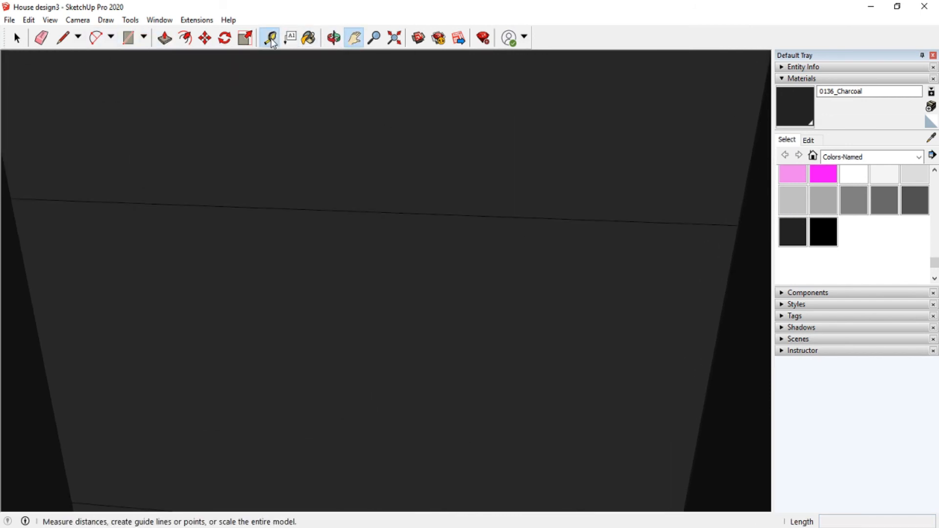
left_click(289, 209)
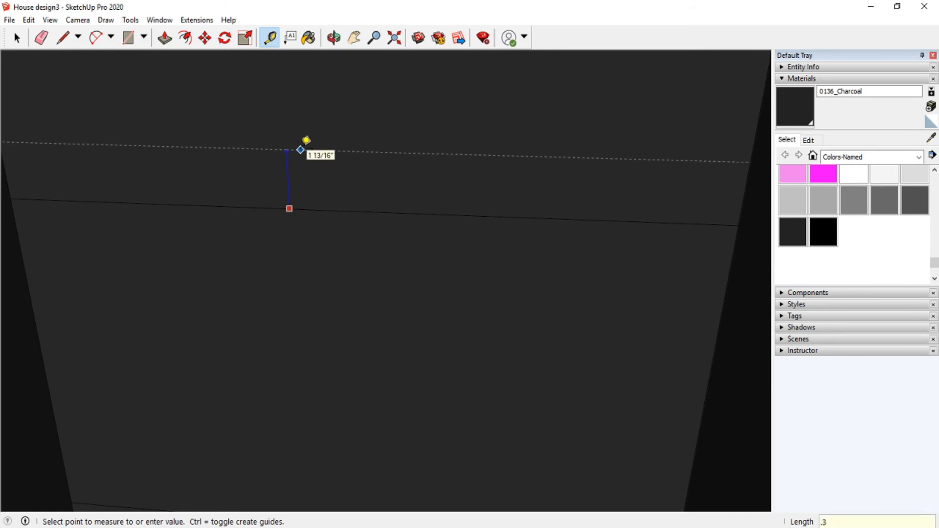
type(".375")
key("Return")
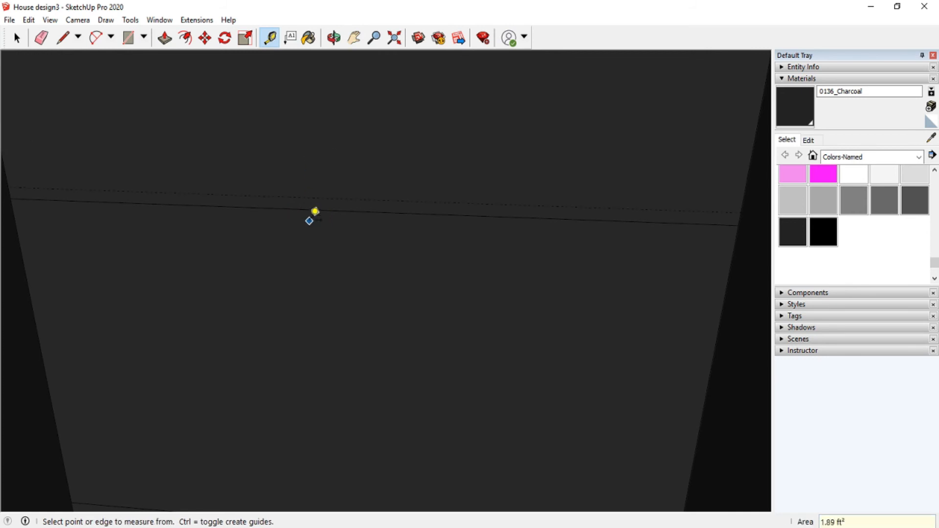
left_click(309, 210)
type(".375")
key("Return")
key("e")
left_click(245, 38)
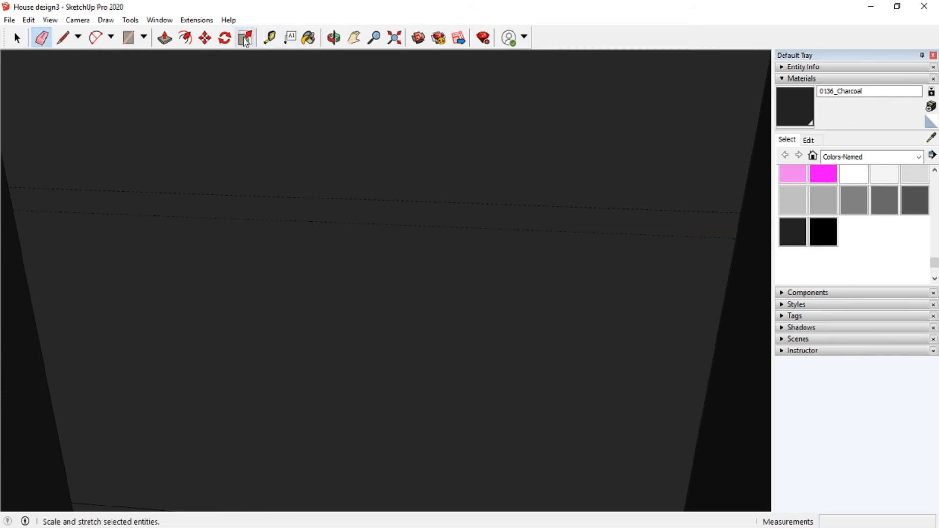
- Draw a rectangle between the top pair of guides, spanning the full width of the right bay's back face
left_click(128, 38)
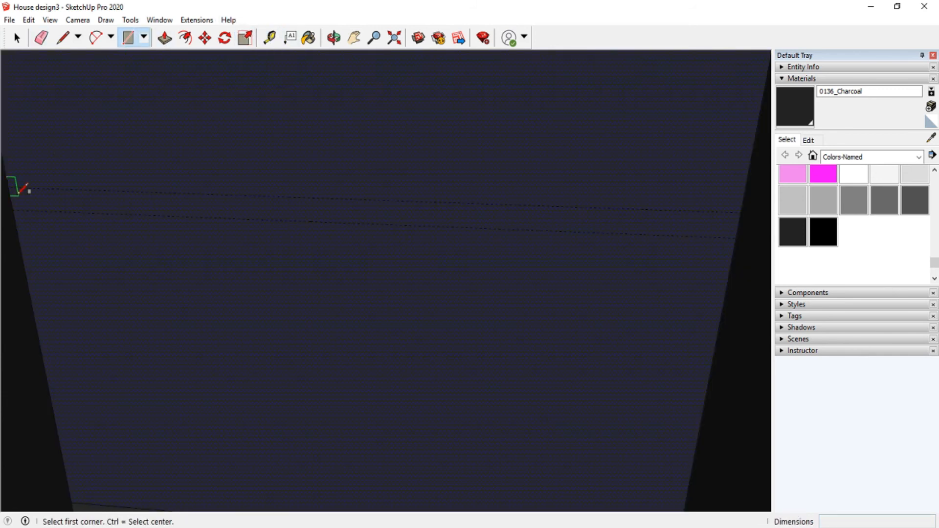
left_click(7, 187)
left_click(736, 238)
scroll(362, 210, "down", 4)
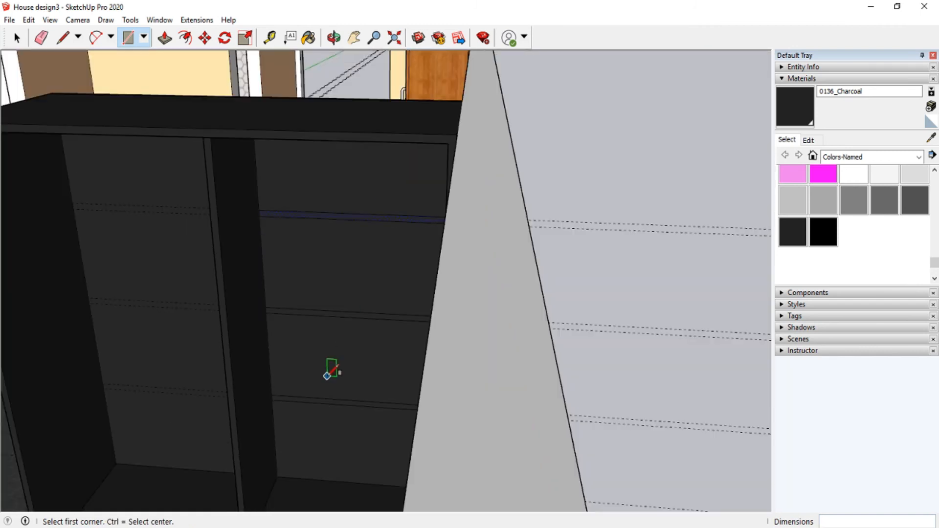
- Pull the right bay's three shelf strips forward 1' 1 1/2" to the front of the partition
key("p")
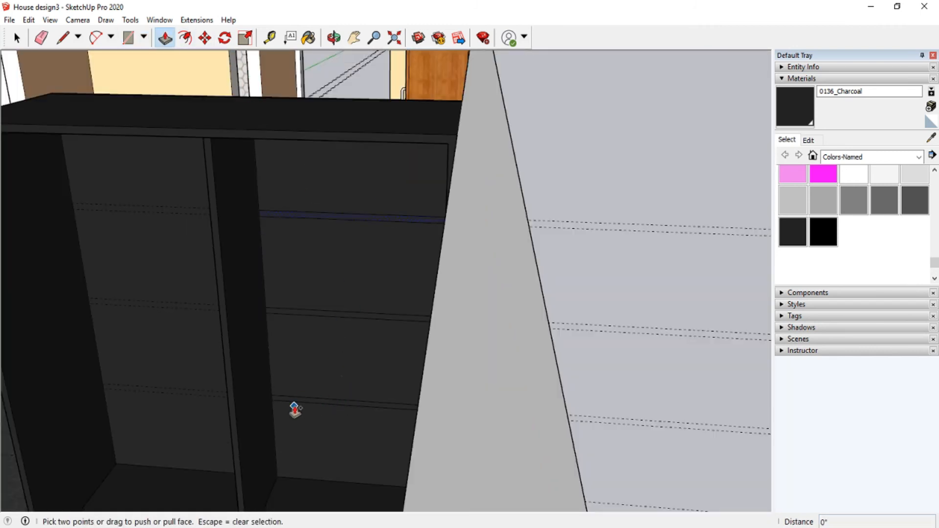
left_click(296, 403)
left_click(248, 419)
left_click(297, 318)
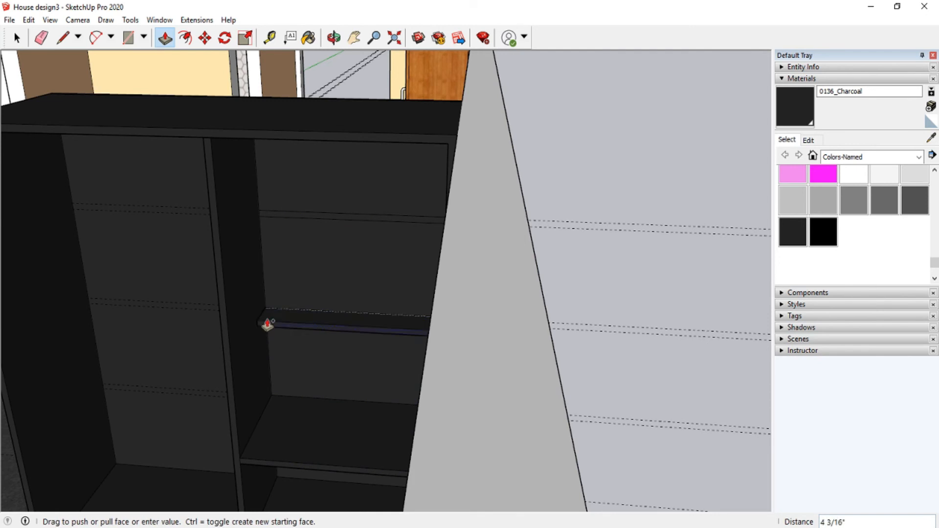
left_click(230, 303)
left_click(272, 216)
left_click(218, 197)
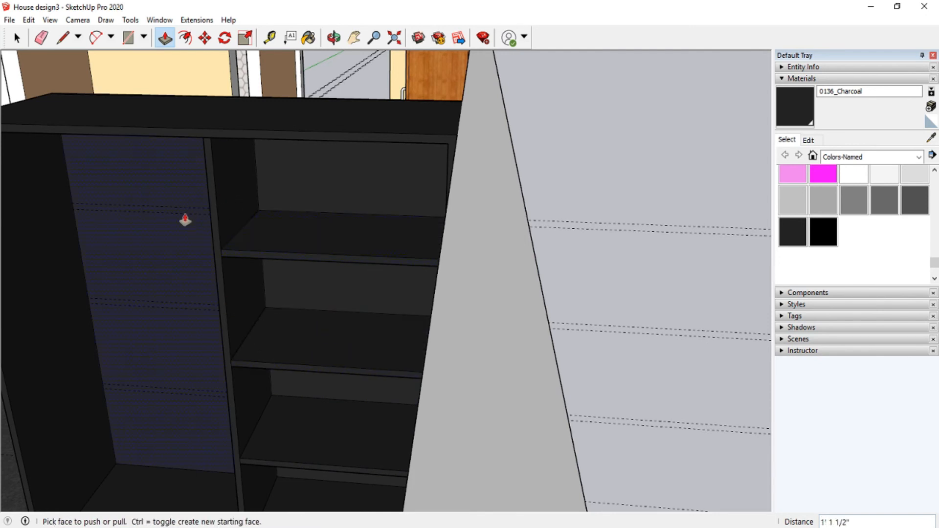
- Draw three full-width shelf rectangles on the left bay's back face, one between each pair of guides
left_click(353, 38)
left_click_drag(177, 292, 393, 258)
left_click(128, 38)
left_click(289, 170)
scroll(336, 172, "up", 1)
left_click(507, 182)
left_click(500, 295)
left_click(283, 287)
left_click(289, 389)
left_click(493, 406)
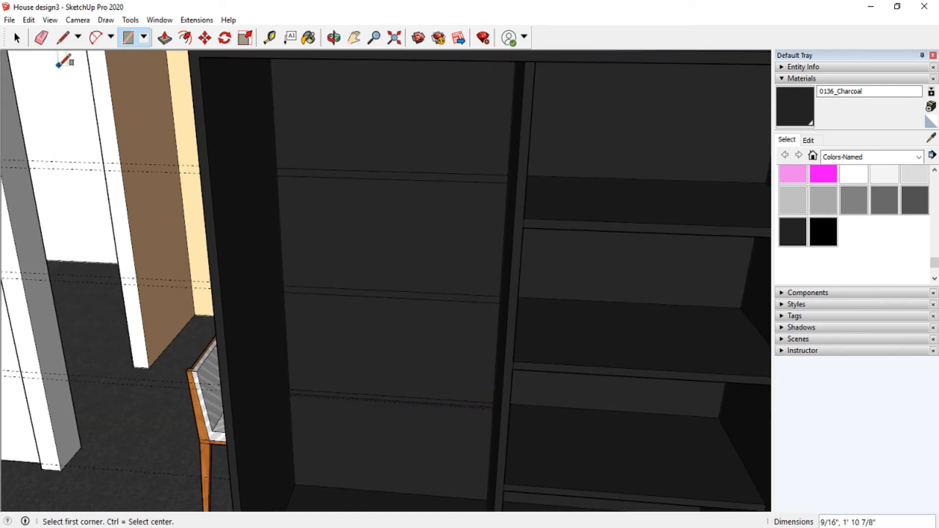
- Pull the left bay's three shelf strips forward 1' 1 1/2" to the front of the partition
left_click(165, 38)
left_click(465, 177)
left_click(520, 220)
left_click(489, 397)
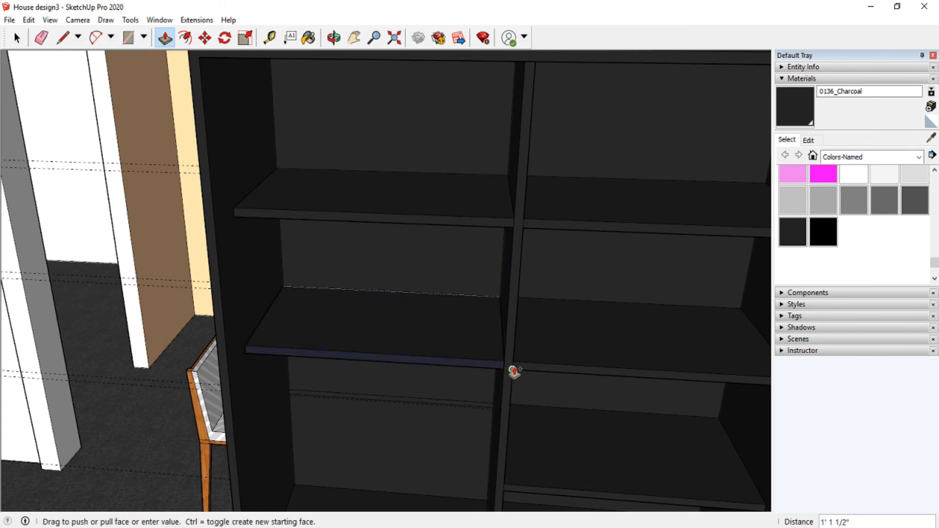
left_click(513, 370)
scroll(422, 252, "down", 2)
left_click(464, 359)
left_click(475, 409)
- Inspect the shelves in both bays of the upper compartment from the front and from above
scroll(221, 64, "down", 2)
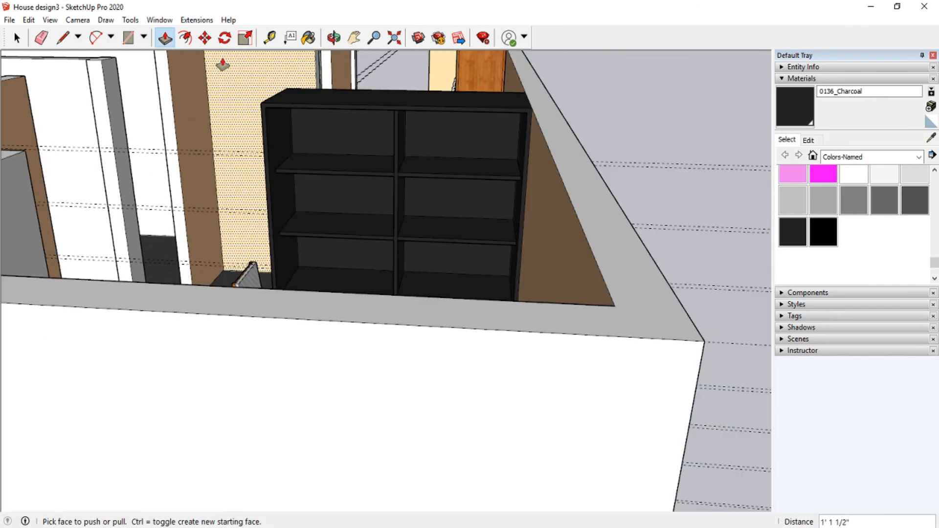
scroll(360, 152, "up", 3)
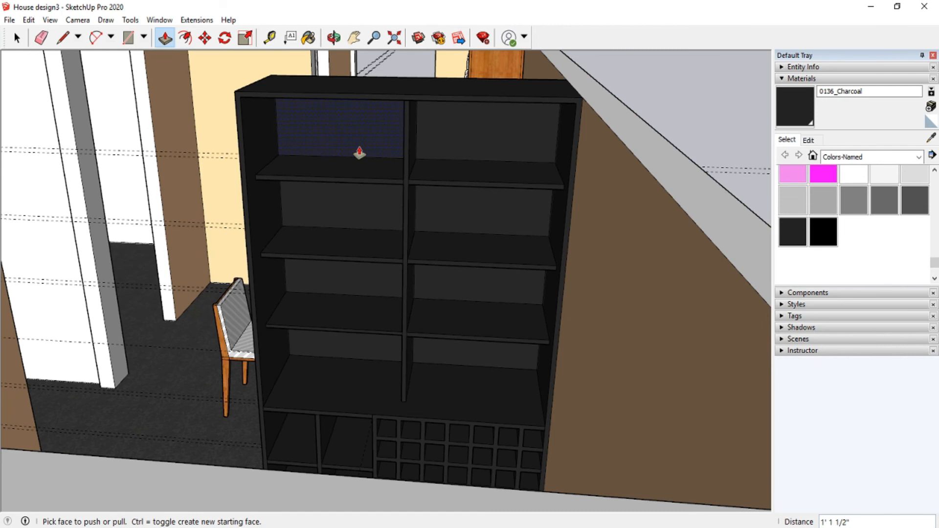
scroll(395, 142, "down", 2)
scroll(402, 140, "up", 3)
left_click(334, 37)
left_click_drag(421, 206, 338, 236)
scroll(370, 347, "up", 3)
left_click_drag(338, 332, 327, 367)
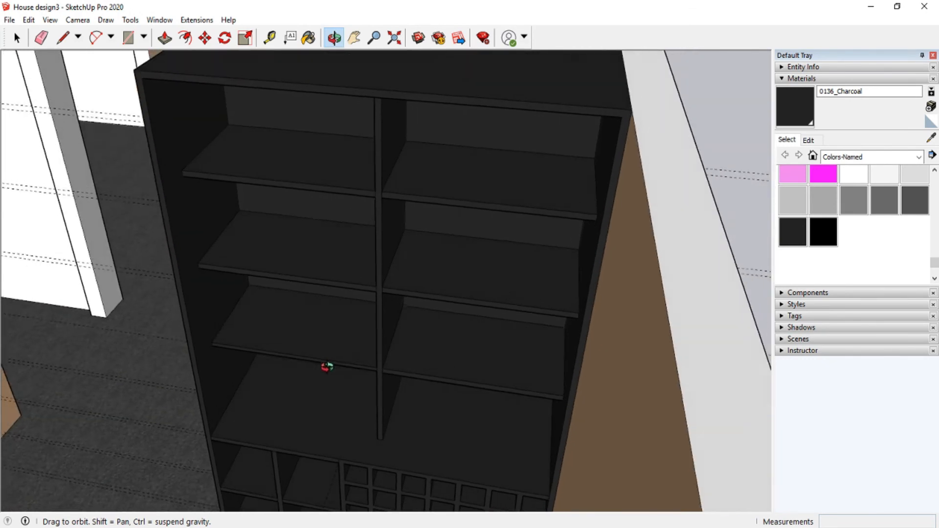
- Draw a line about 1' 11 1/4" long on the left bay's floor, from the partition's front base to the cabinet's left side
left_click(66, 37)
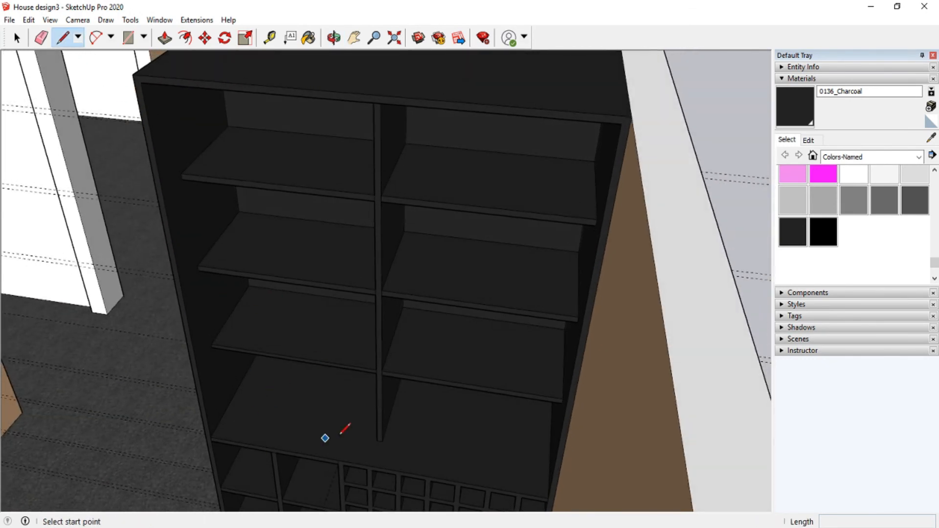
scroll(383, 441, "up", 3)
left_click(384, 443)
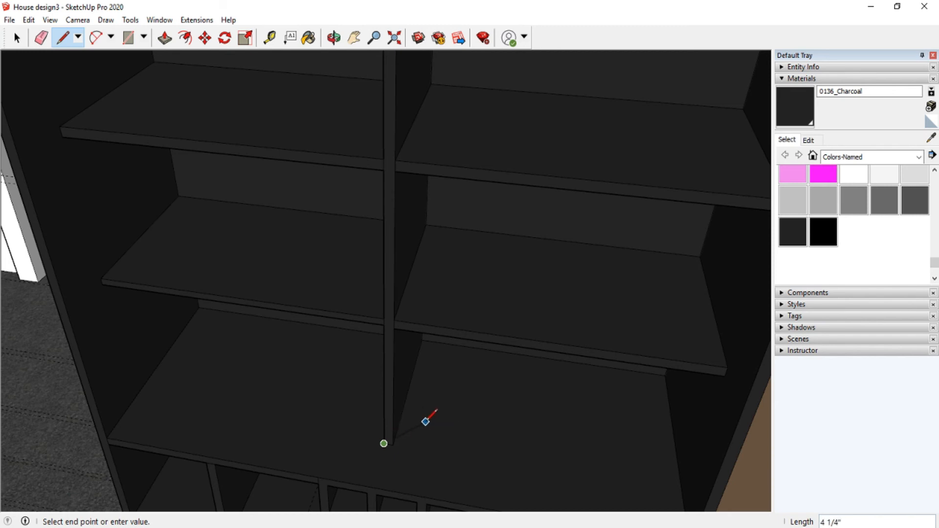
scroll(397, 429, "up", 2)
left_click(394, 445)
scroll(386, 442, "down", 4)
left_click(113, 391)
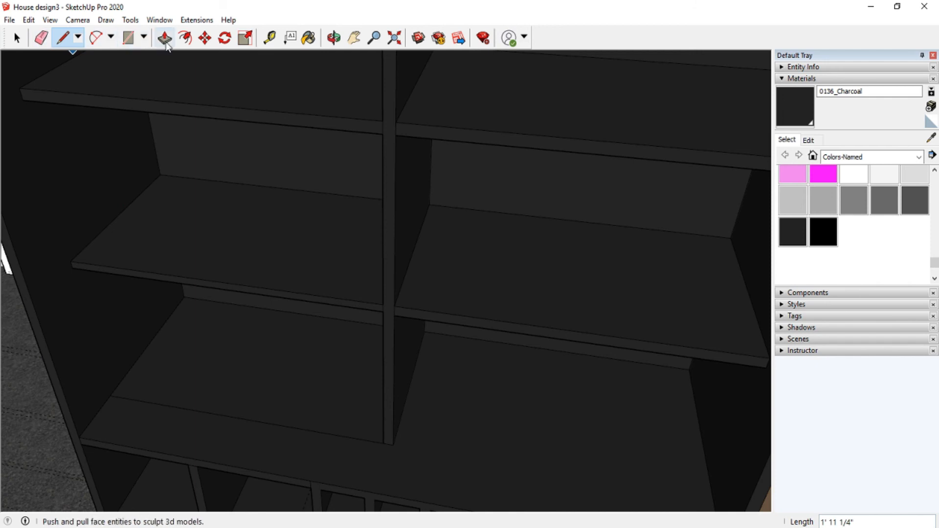
- Place a guide parallel to the new floor line in the left bay, just in front of it
left_click(269, 37)
left_click(240, 418)
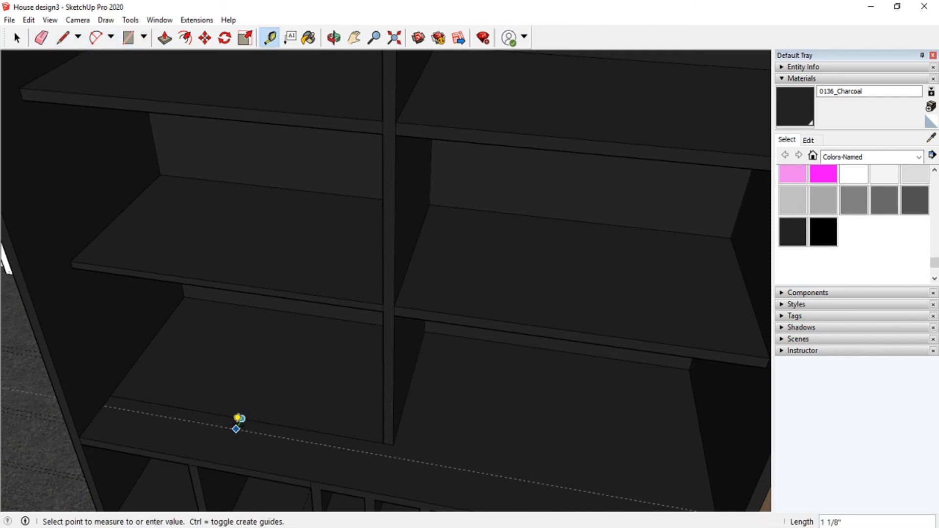
left_click(238, 419)
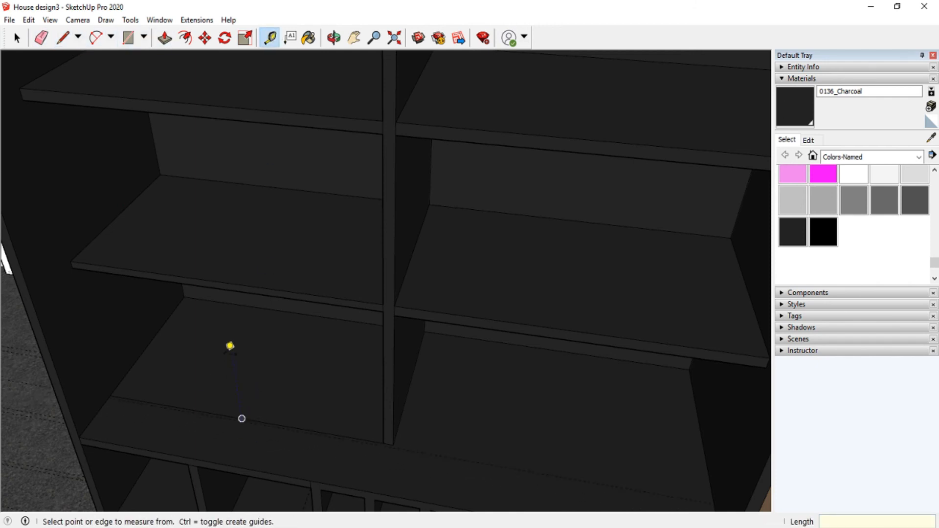
- Draw a line on the right bay's floor from the partition's front base to the cabinet's right side
key("l")
scroll(394, 444, "up", 3)
left_click(384, 447)
scroll(386, 445, "down", 4)
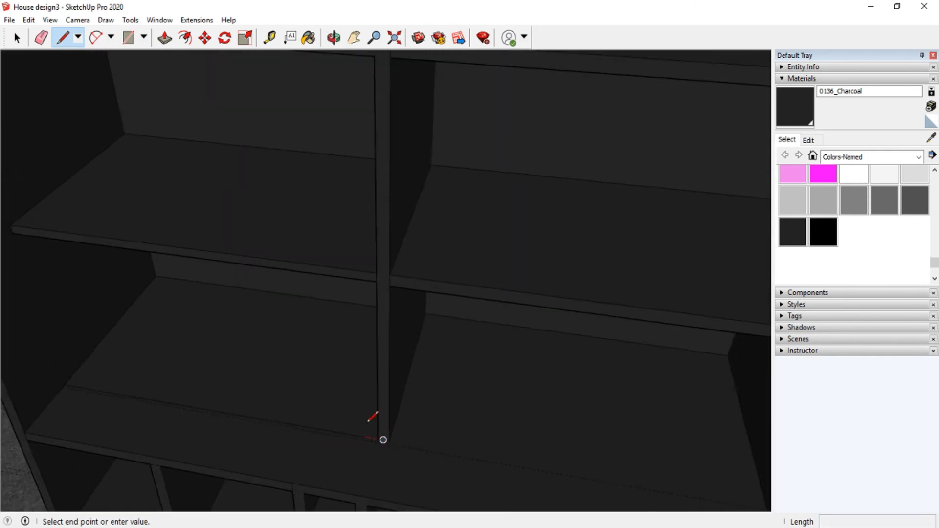
left_click(631, 480)
scroll(471, 480, "up", 3)
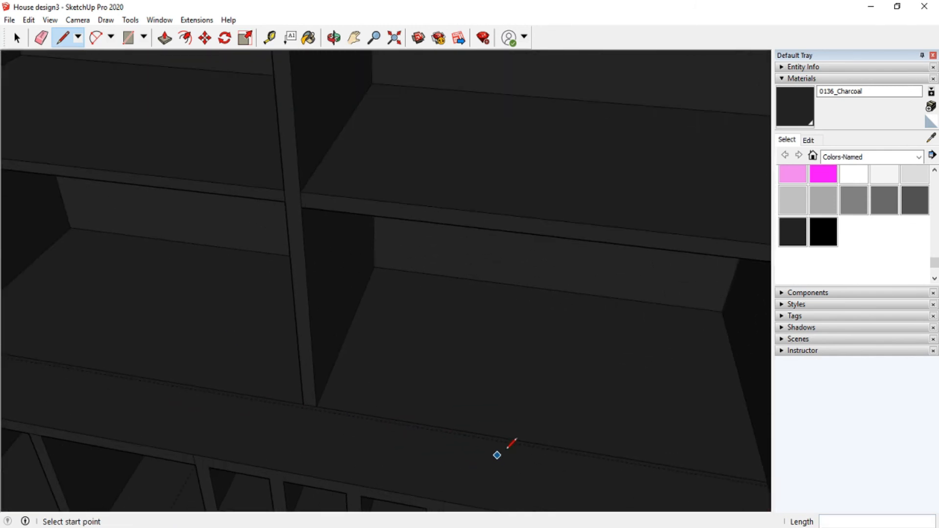
scroll(515, 443, "down", 1)
scroll(326, 448, "up", 3)
left_click(332, 381)
scroll(330, 385, "up", 2)
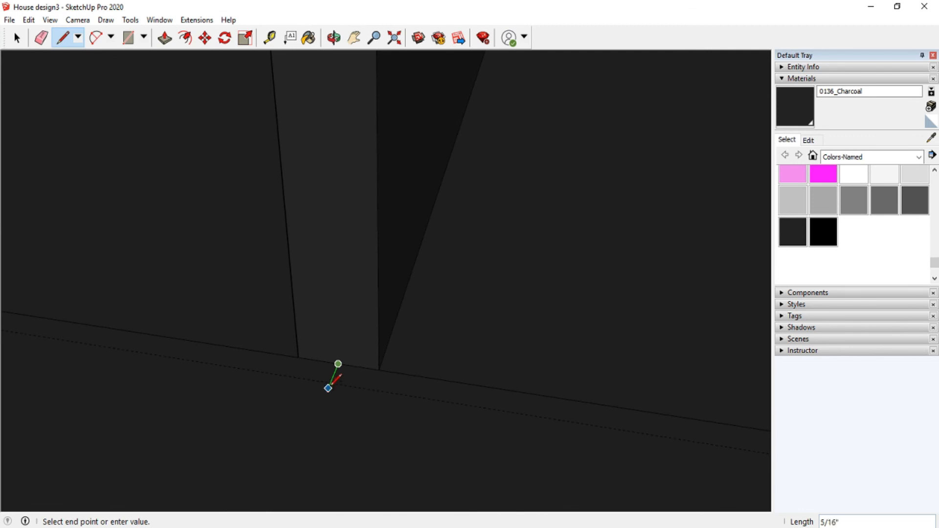
scroll(331, 381, "down", 5)
key("Escape")
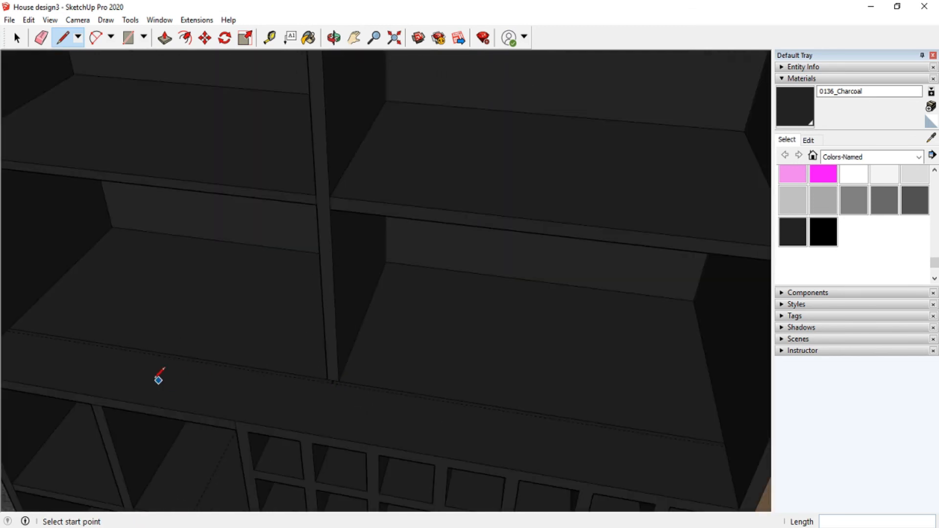
- Draw a line along the guide in front of the partition, from the cabinet's left side to its right side
left_click(6, 330)
left_click(726, 444)
scroll(410, 417, "down", 6)
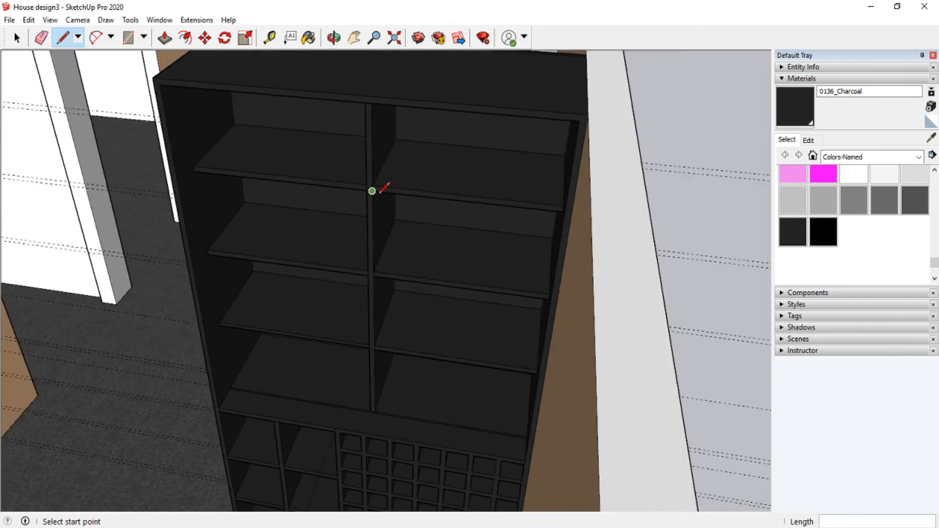
- Pull the thin floor strip in front of the right bay up 4' 1 1/8" to the compartment's top as a door panel
left_click(165, 37)
scroll(432, 385, "up", 3)
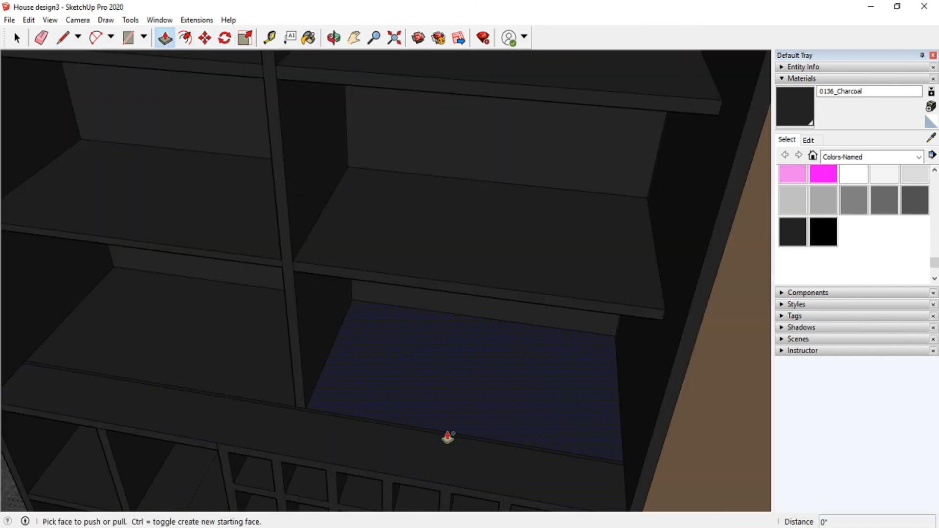
left_click(447, 435)
scroll(447, 375, "down", 4)
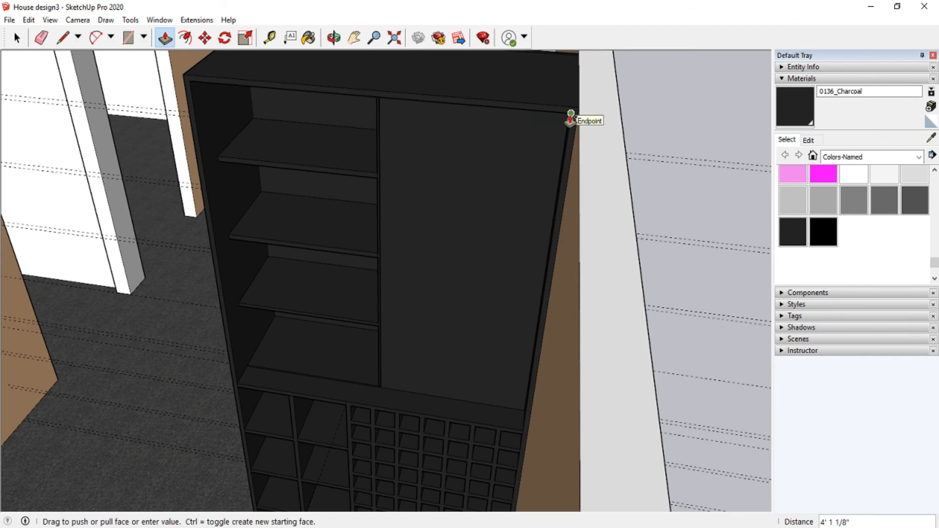
left_click(570, 115)
- Pull the thin floor strip in front of the left bay up to the compartment's top as a matching door panel
scroll(351, 373, "up", 4)
scroll(352, 374, "up", 1)
left_click(373, 411)
scroll(371, 329, "down", 5)
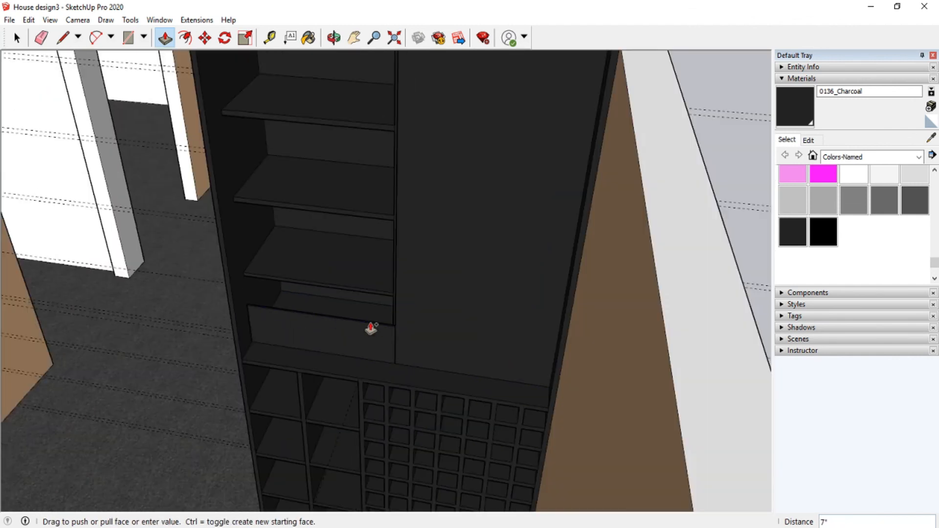
left_click(420, 175)
- Paint the outer faces of both door panels with Translucent Glass Gray from the Glass and Mirrors collection
key("b")
left_click(860, 157)
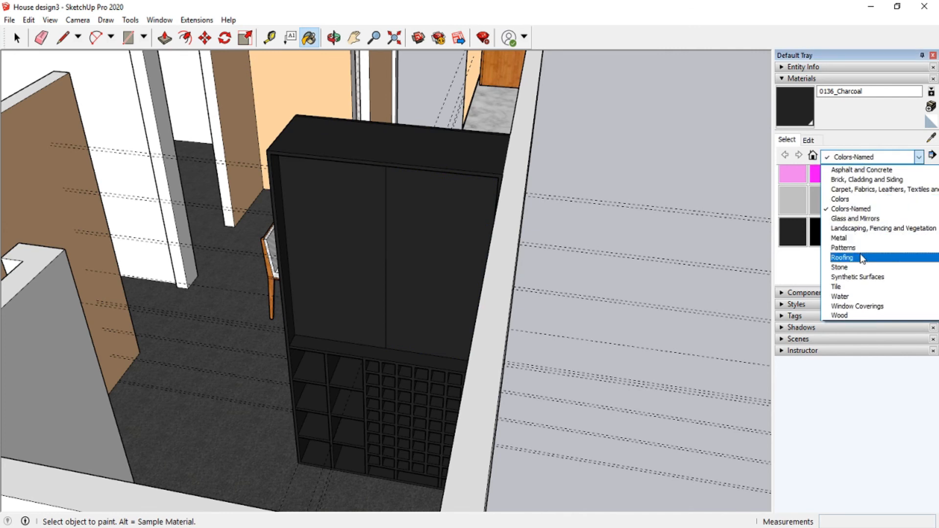
left_click(855, 218)
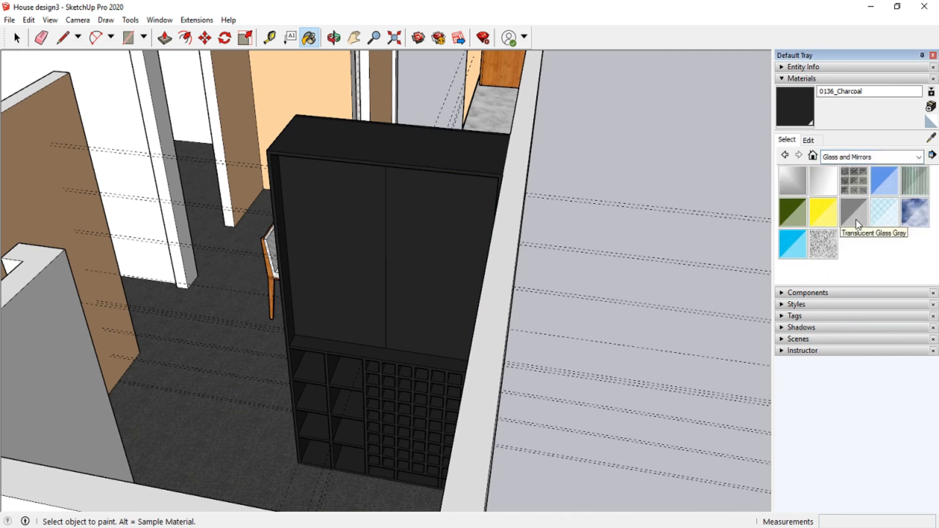
left_click(856, 222)
left_click(392, 266)
left_click(366, 267)
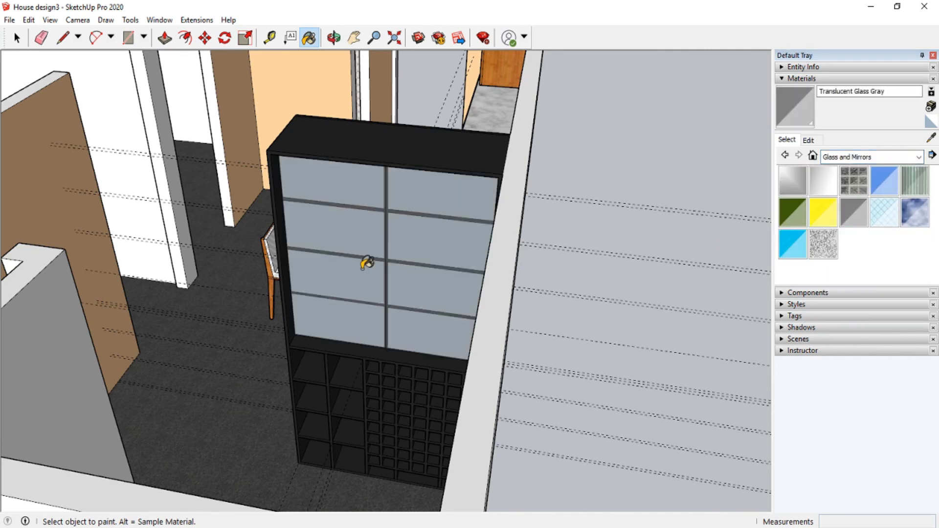
- Paint the inner glass face of the left bay's second compartment Translucent Glass Gray and both outer door faces Translucent Glass Blue
scroll(358, 224, "up", 8)
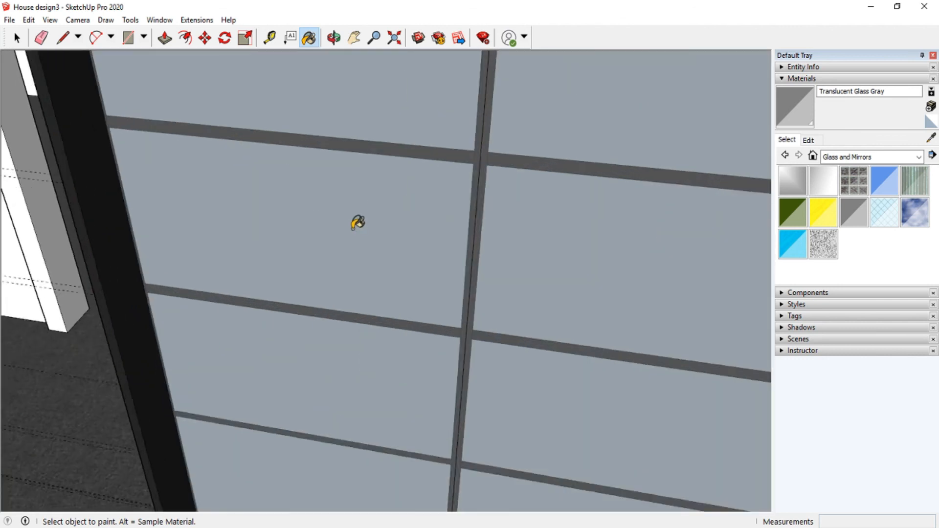
scroll(358, 223, "up", 6)
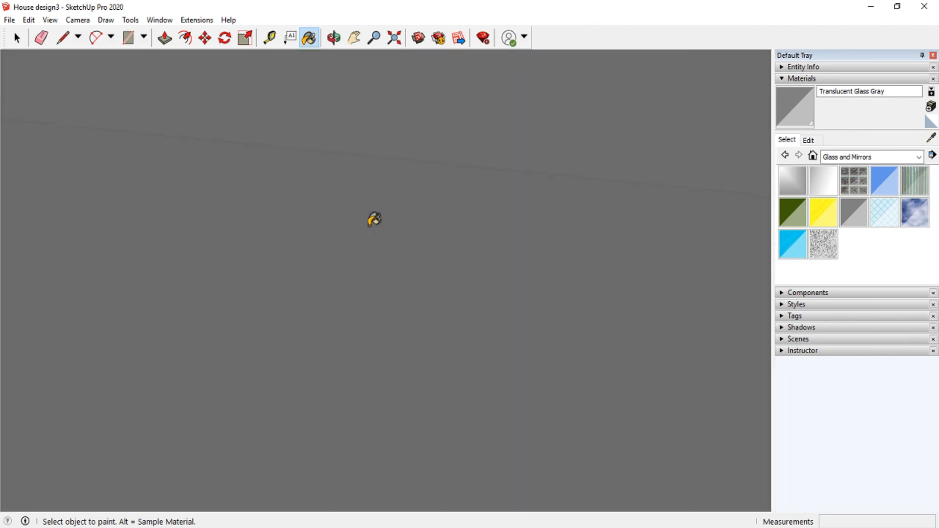
scroll(346, 246, "down", 10)
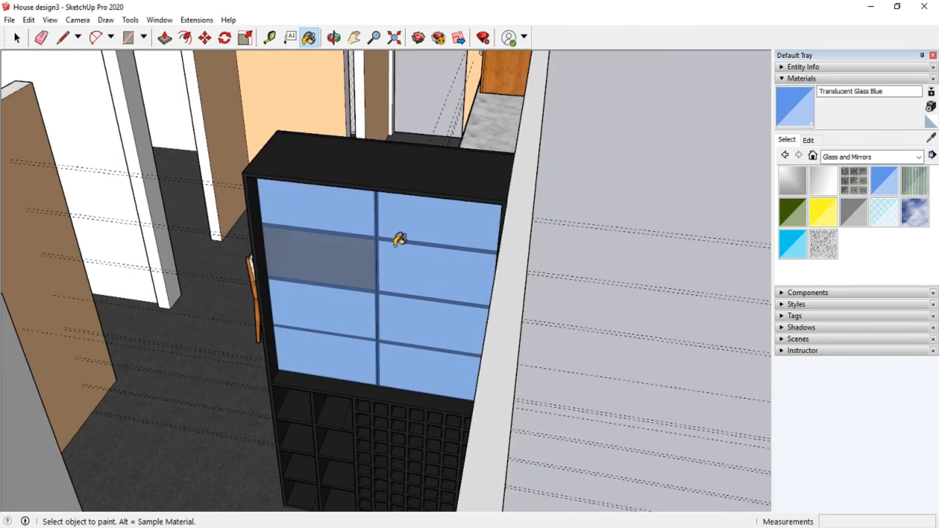
- Try Translucent Glass Blue on the inner glass face of the left bay's second compartment
scroll(353, 255, "up", 8)
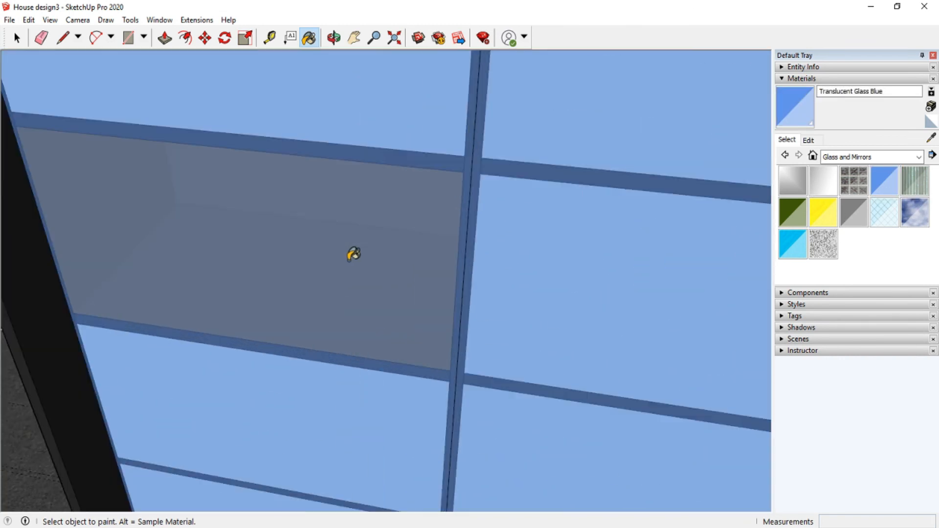
left_click(353, 254)
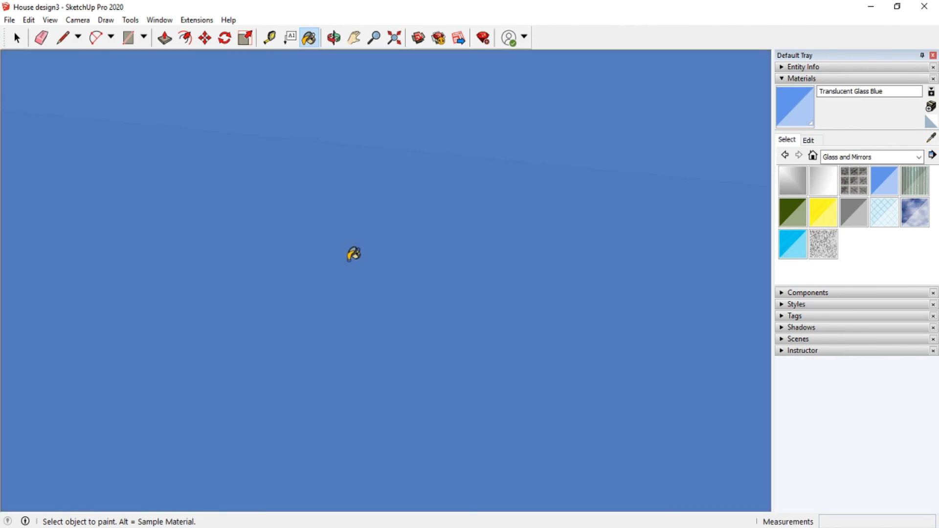
scroll(320, 263, "down", 8)
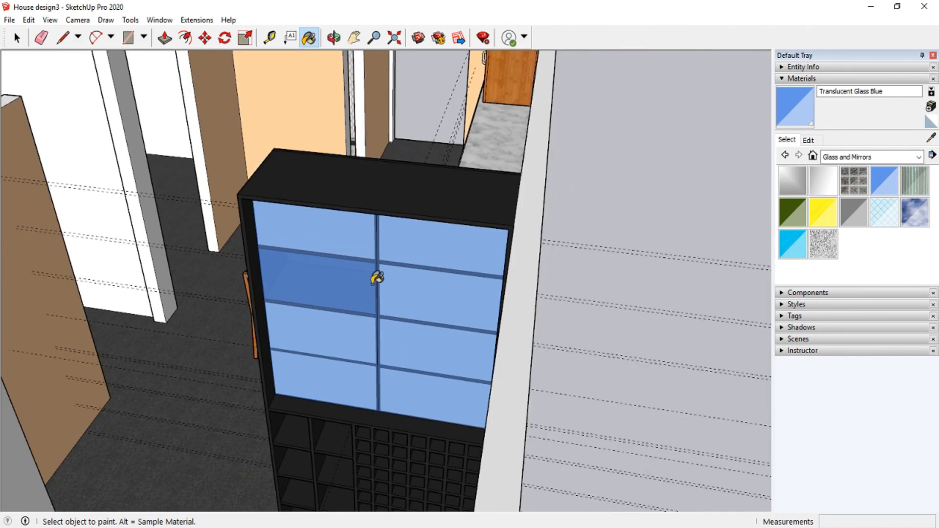
- Paint the inner glass face of the left bay's top compartment with Translucent Glass Gray
scroll(340, 245, "up", 6)
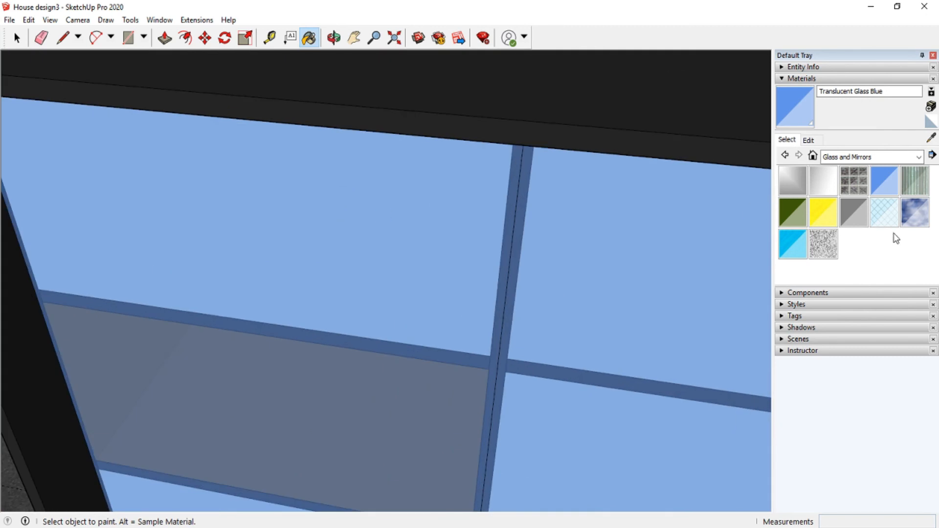
left_click(855, 213)
scroll(282, 253, "up", 5)
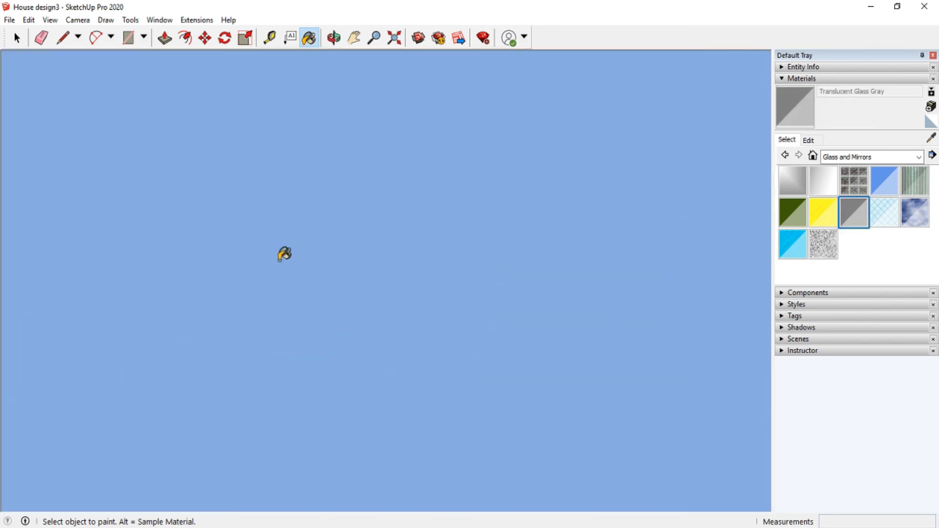
left_click(279, 261)
scroll(225, 264, "down", 6)
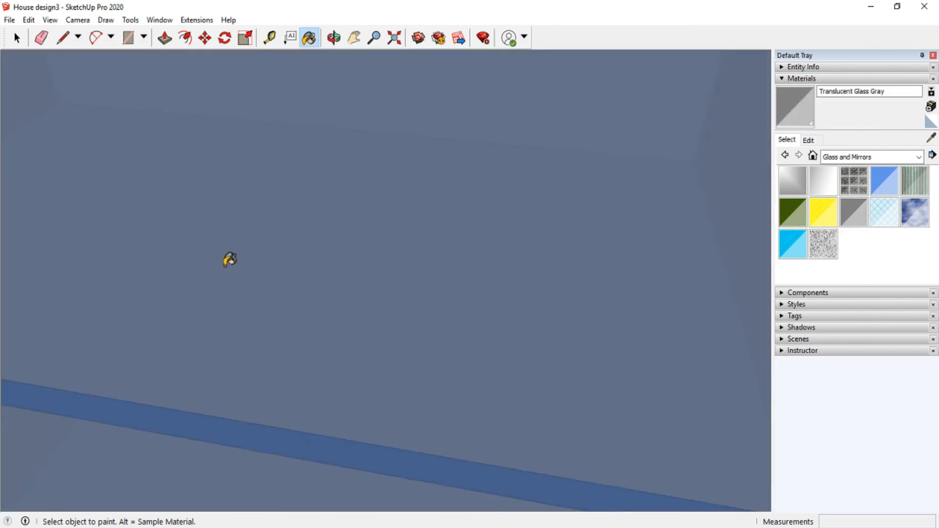
scroll(296, 246, "down", 5)
- Try Translucent Glass Gray on the door strip over the shelf edge between the left bay's top two compartments
left_click_drag(305, 262, 386, 308)
scroll(329, 257, "up", 3)
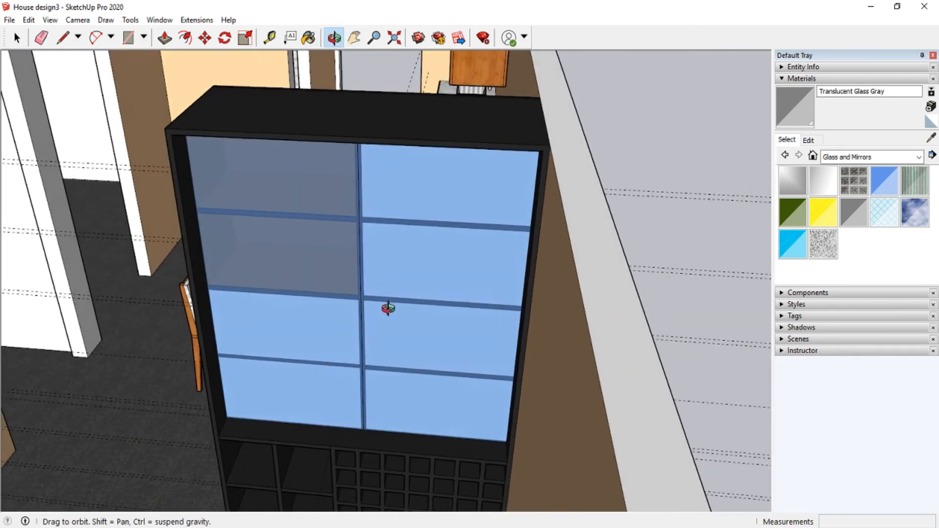
scroll(323, 193, "up", 3)
scroll(380, 262, "up", 3)
scroll(426, 200, "up", 3)
scroll(426, 200, "up", 5)
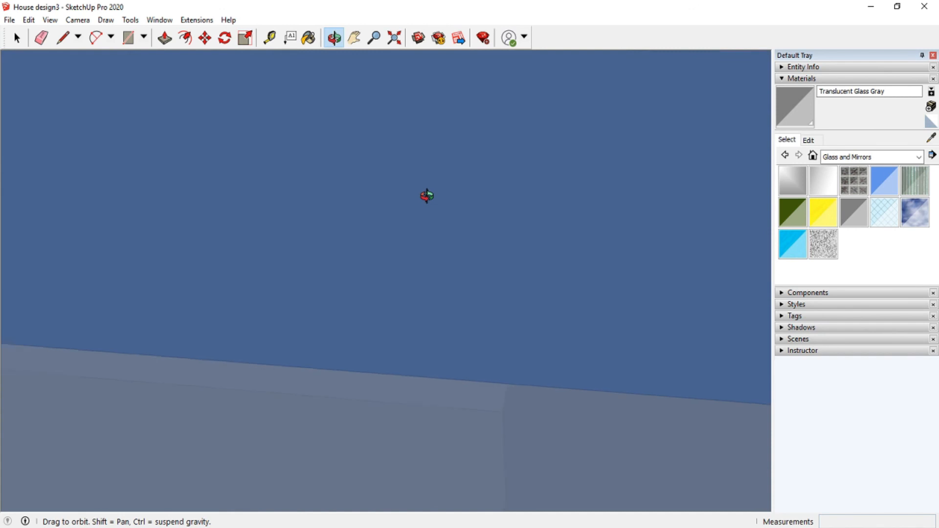
key("b")
left_click(427, 197)
scroll(188, 248, "down", 3)
scroll(312, 269, "down", 3)
scroll(429, 251, "down", 4)
scroll(433, 244, "down", 3)
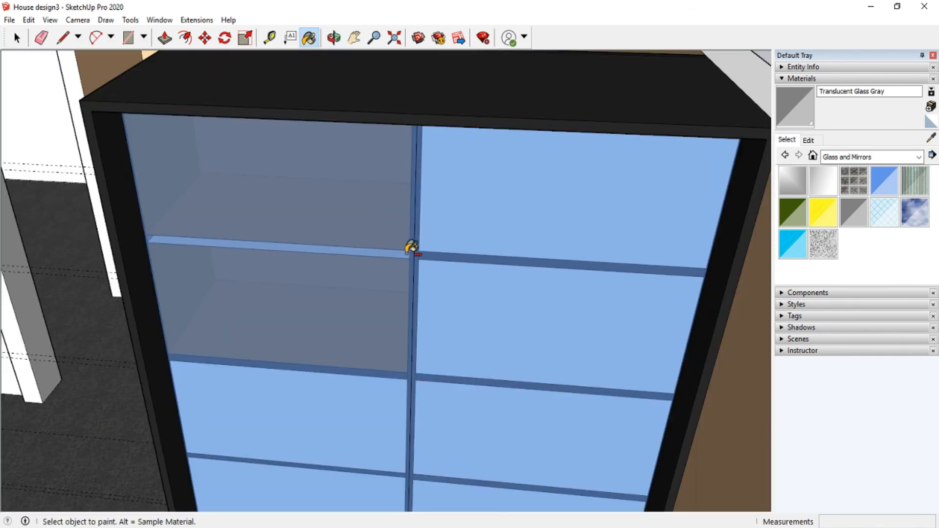
- Paint the inner glass faces of the left bay's third and bottom compartments with Translucent Glass Gray
scroll(434, 259, "down", 5)
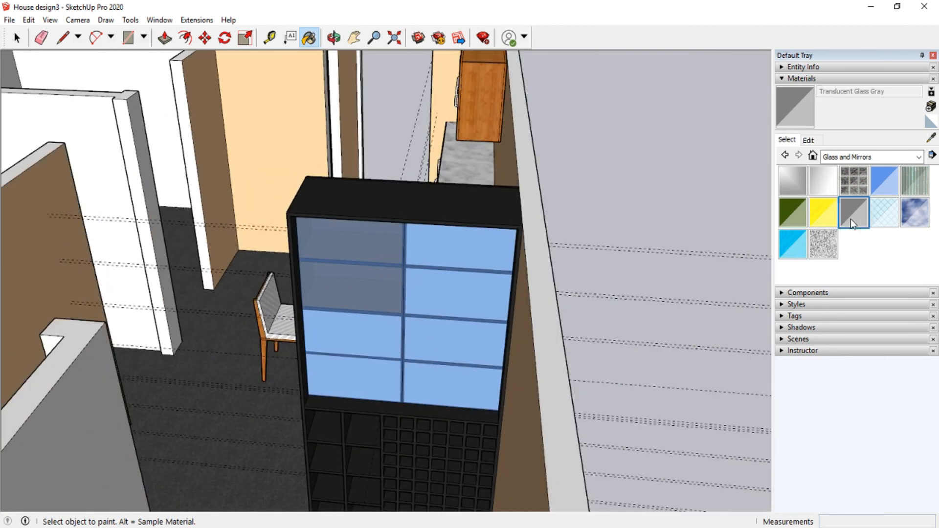
scroll(371, 325, "up", 6)
left_click(371, 325)
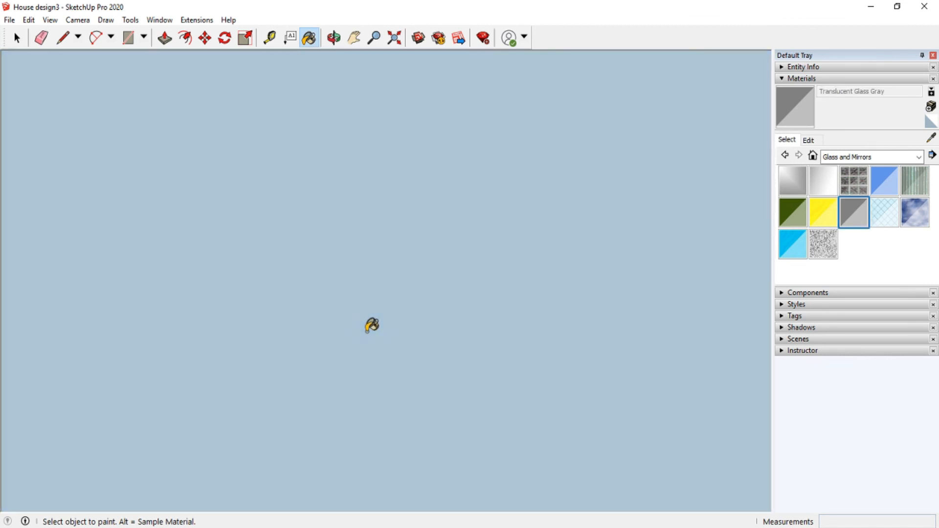
scroll(423, 272, "down", 4)
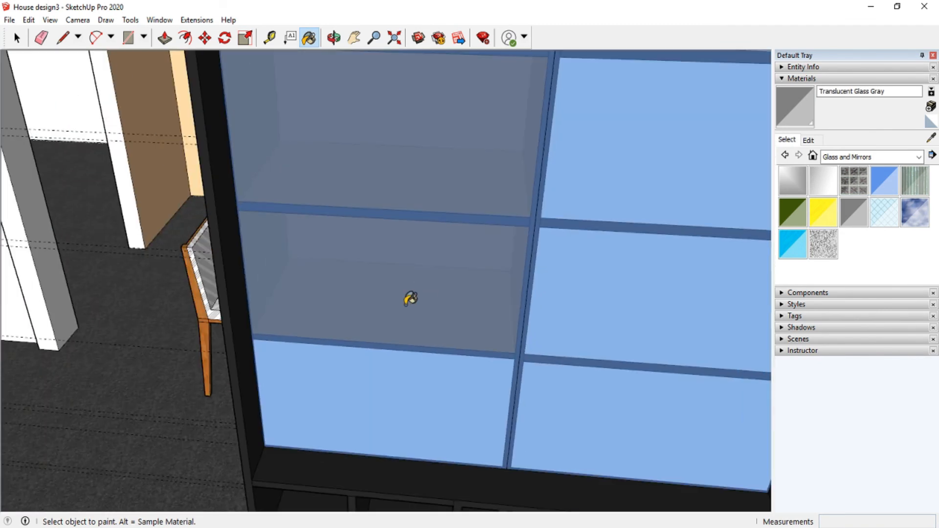
scroll(413, 363, "up", 6)
left_click(412, 363)
scroll(198, 328, "down", 4)
scroll(201, 343, "down", 4)
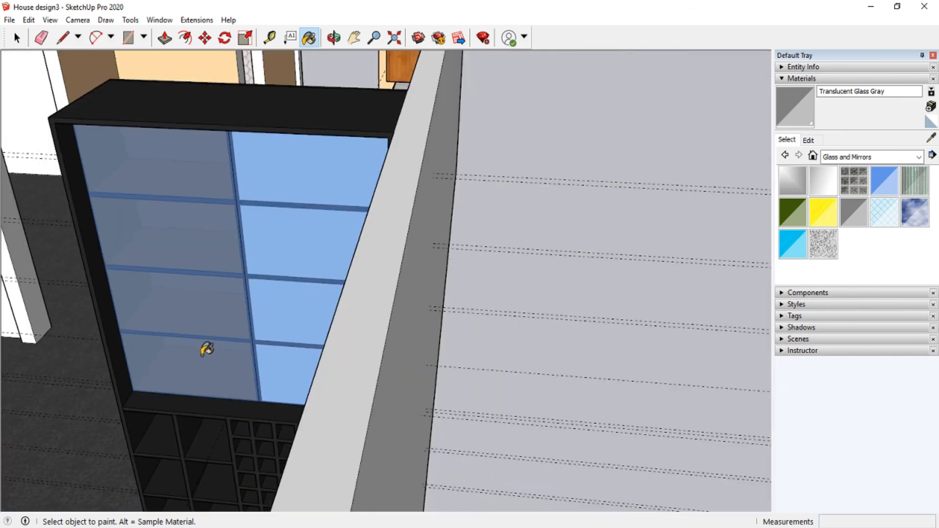
- Paint the inner glass faces of the right bay's bottom and third compartments with Translucent Glass Gray
scroll(300, 365, "up", 6)
left_click(300, 364)
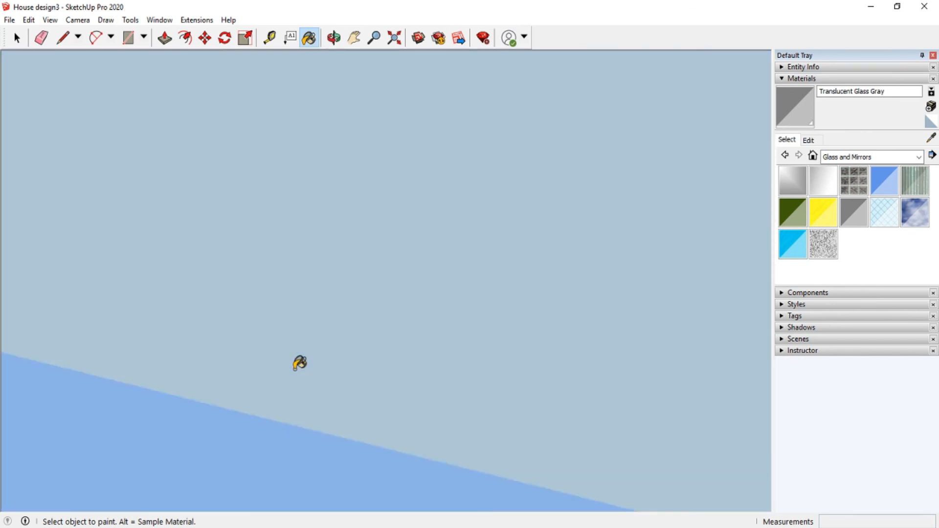
scroll(300, 364, "down", 2)
scroll(331, 362, "down", 5)
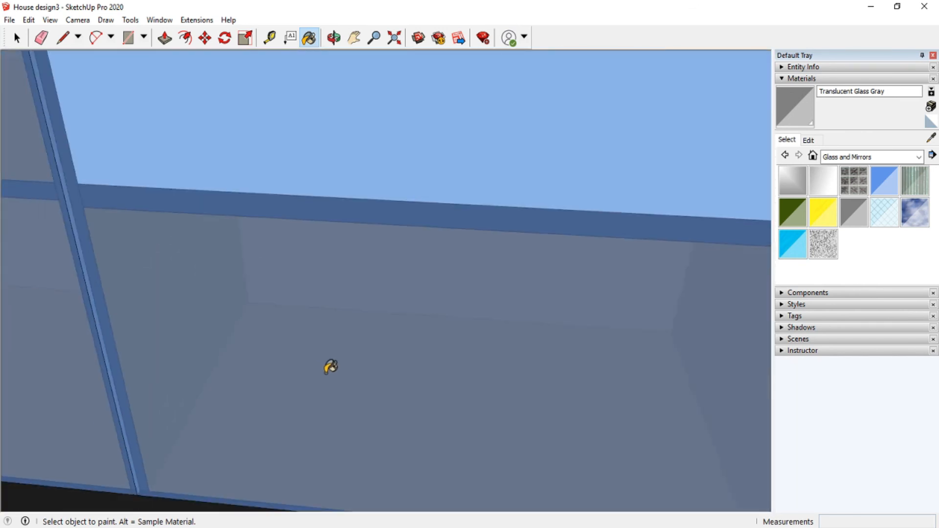
scroll(331, 369, "up", 4)
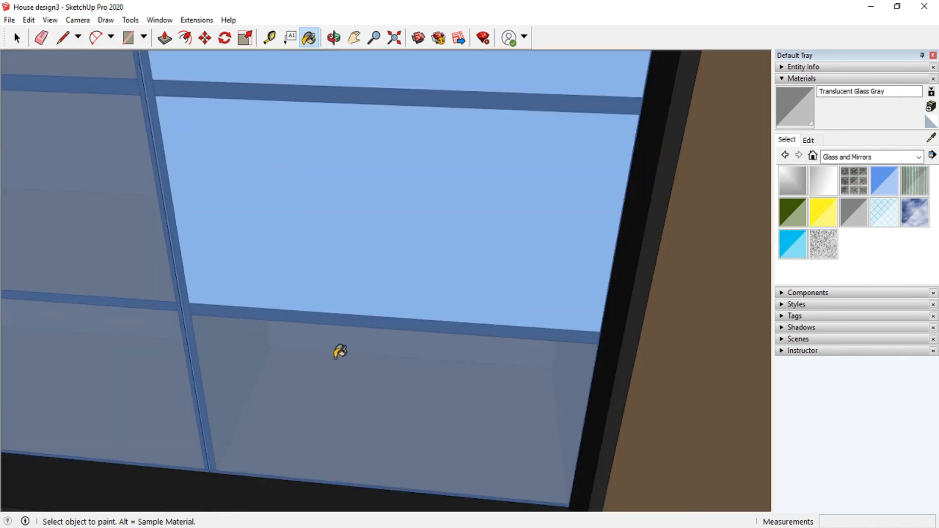
scroll(406, 192, "up", 3)
left_click(403, 193)
scroll(304, 358, "down", 5)
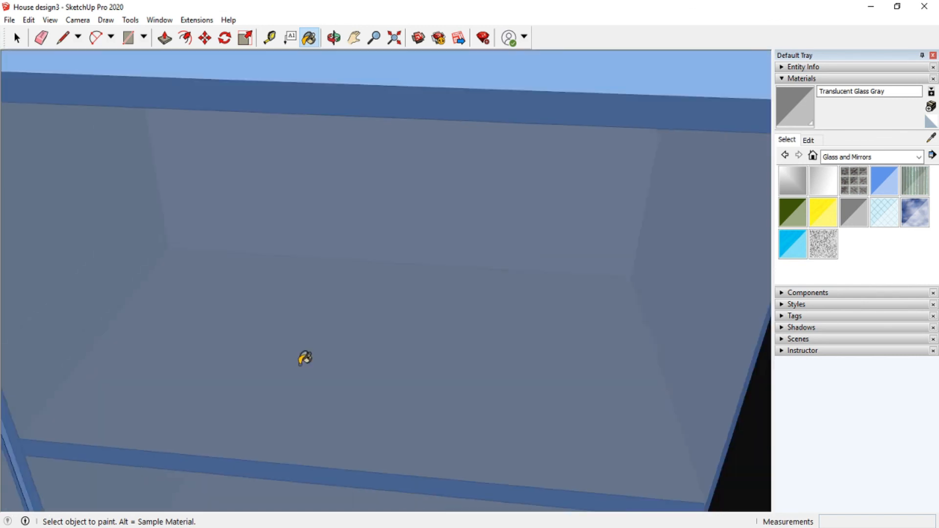
- Paint the inner glass faces of the right bay's second and top compartments with Translucent Glass Gray
left_click(336, 45)
left_click_drag(342, 254, 245, 350)
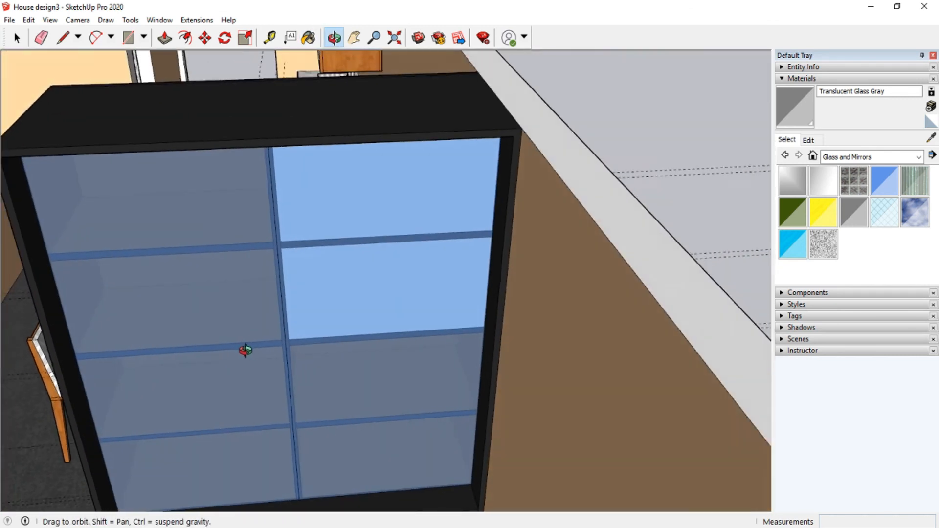
left_click(858, 219)
scroll(413, 313, "up", 5)
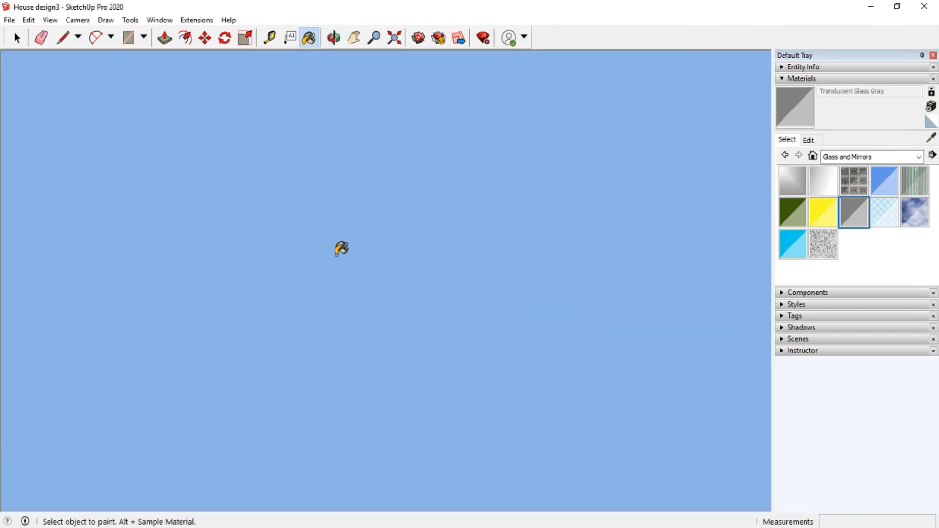
left_click(340, 248)
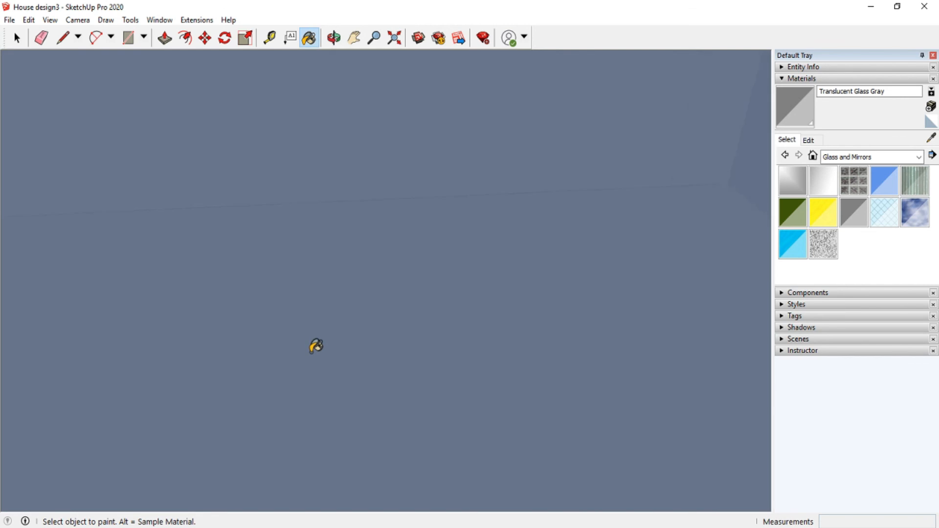
scroll(316, 347, "down", 3)
scroll(333, 149, "up", 5)
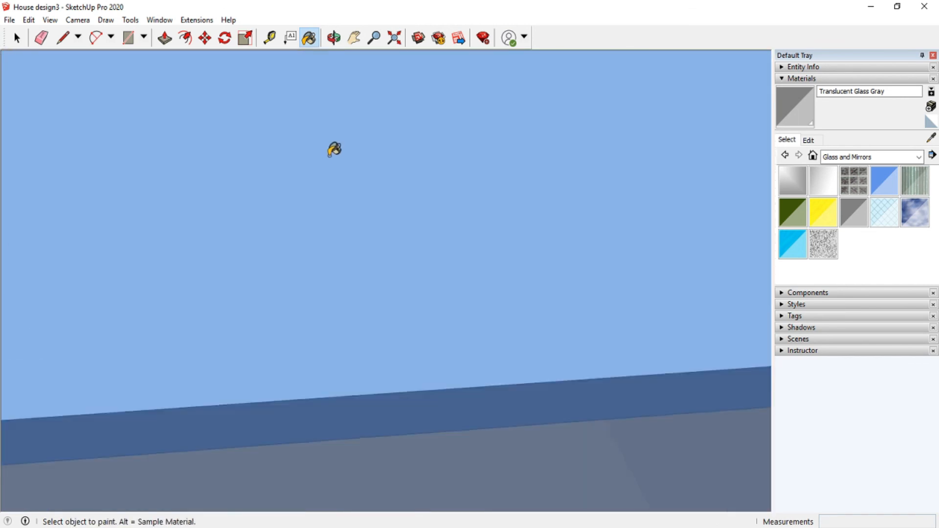
left_click(334, 150)
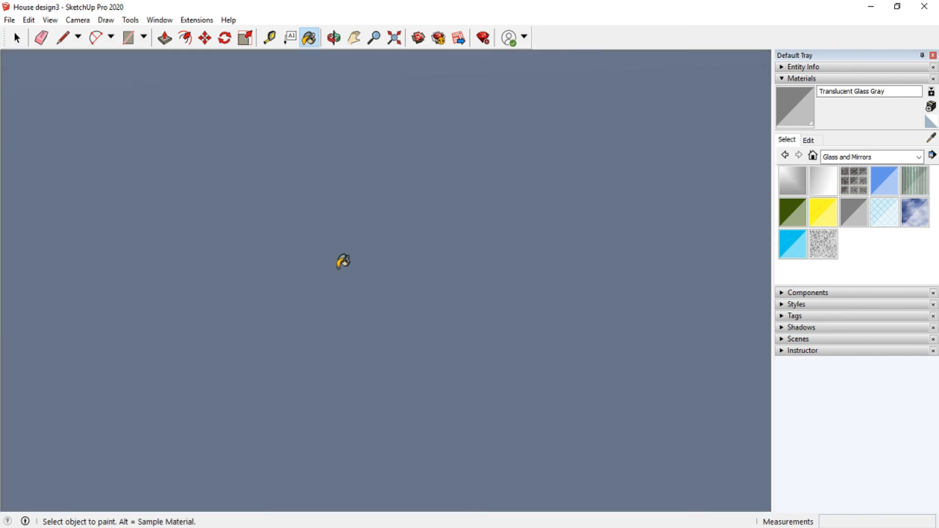
scroll(343, 261, "down", 6)
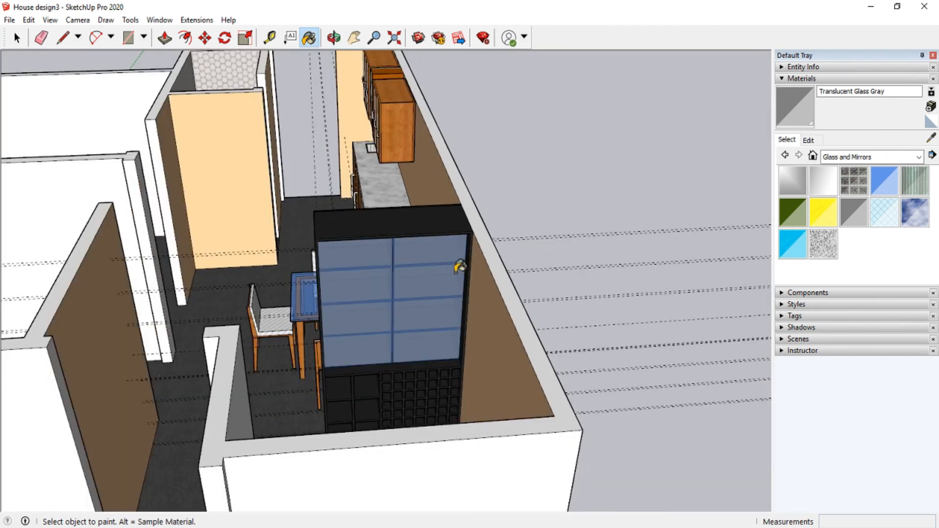
- Examine the glazed cabinet beside the dining table from above and from the side
left_click(334, 43)
mouse_move(365, 338)
left_mouse_down()
mouse_move(476, 371)
mouse_move(524, 362)
mouse_move(370, 312)
mouse_move(380, 281)
mouse_move(438, 298)
mouse_move(552, 295)
mouse_move(858, 349)
mouse_move(853, 365)
mouse_move(352, 319)
mouse_move(382, 361)
mouse_move(348, 348)
left_mouse_up()
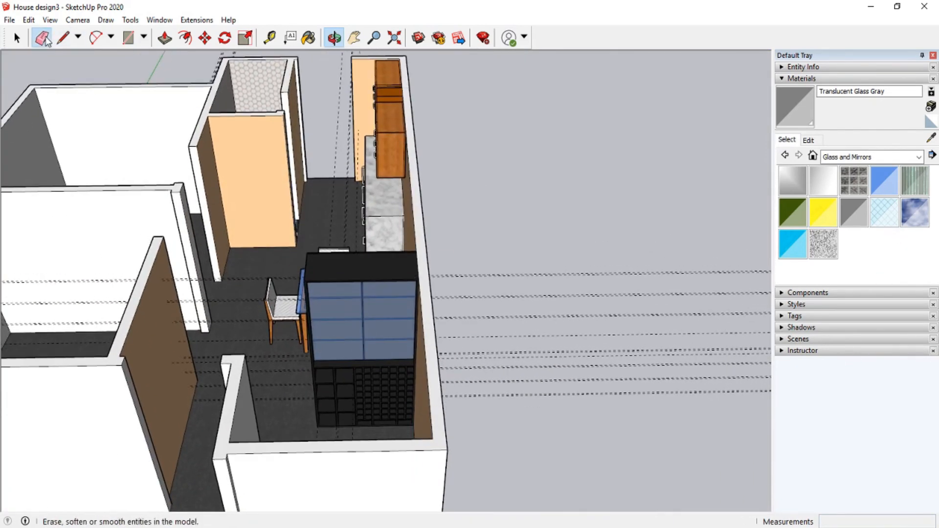
scroll(343, 395, "up", 3)
left_click(334, 38)
mouse_move(381, 235)
left_mouse_down()
mouse_move(430, 252)
mouse_move(577, 262)
mouse_move(656, 251)
mouse_move(750, 262)
mouse_move(681, 295)
mouse_move(382, 262)
mouse_move(413, 245)
left_mouse_up()
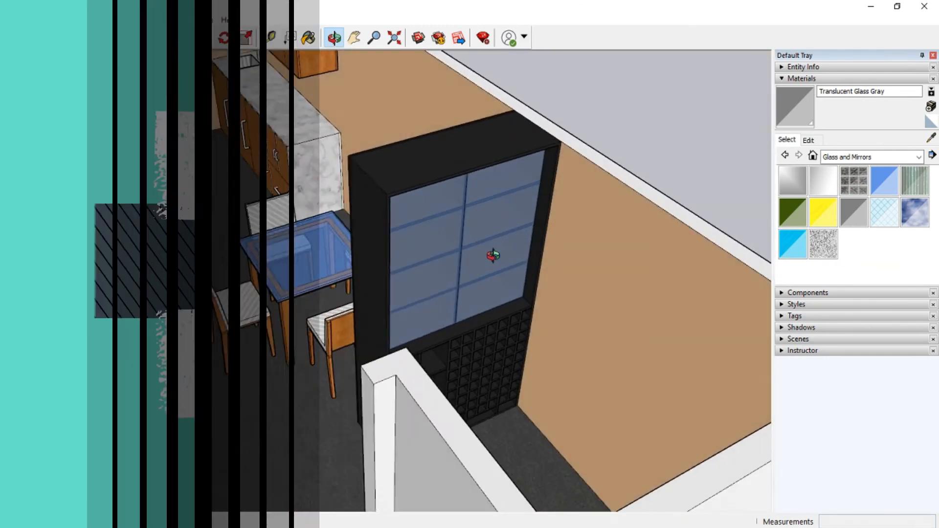